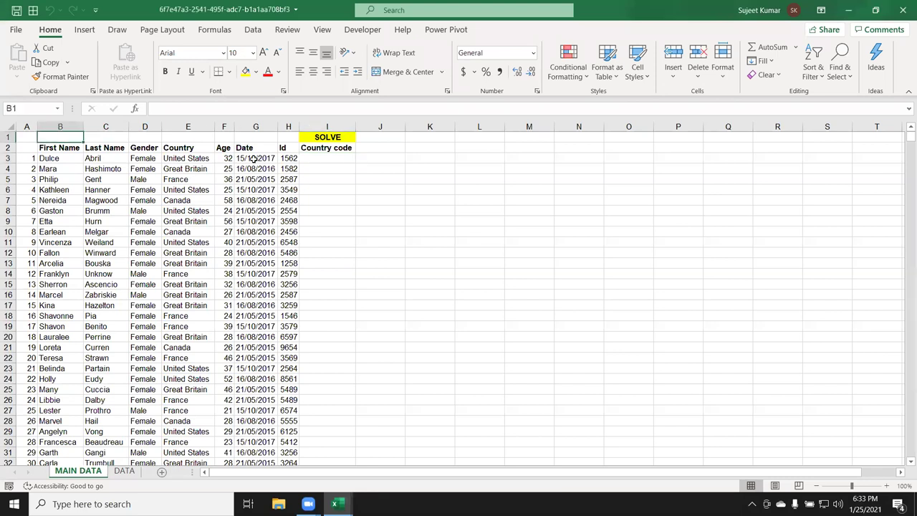
Copy United States from MAIN DATA into DATA!A3 beside US, and autofit column A.
drag(198, 160, 208, 305)
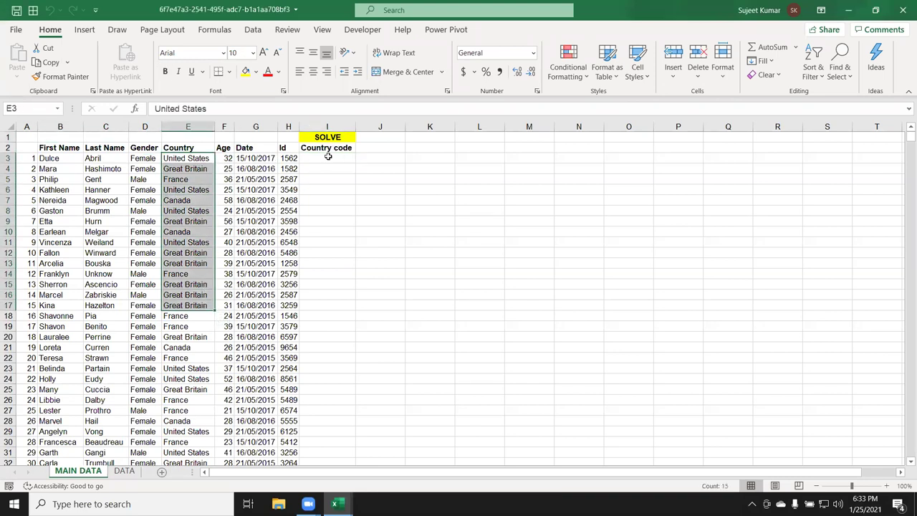
drag(330, 159, 327, 233)
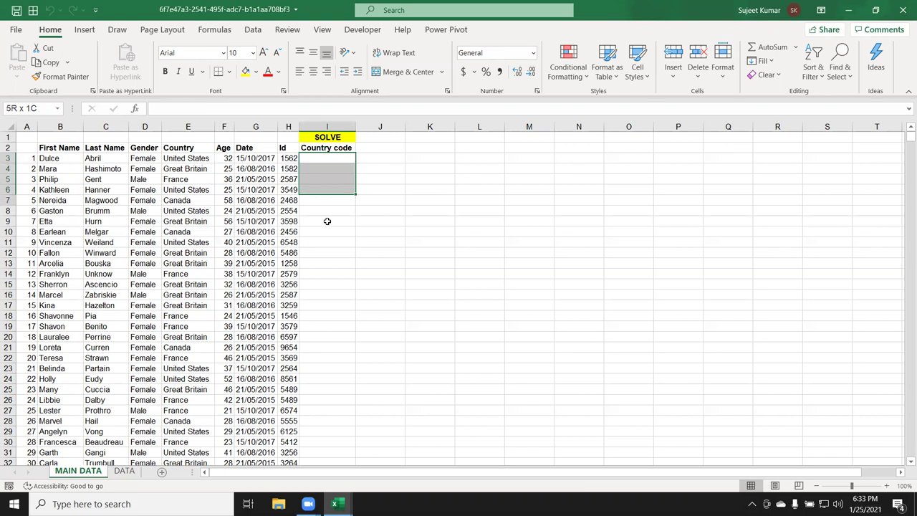
click(123, 470)
click(96, 159)
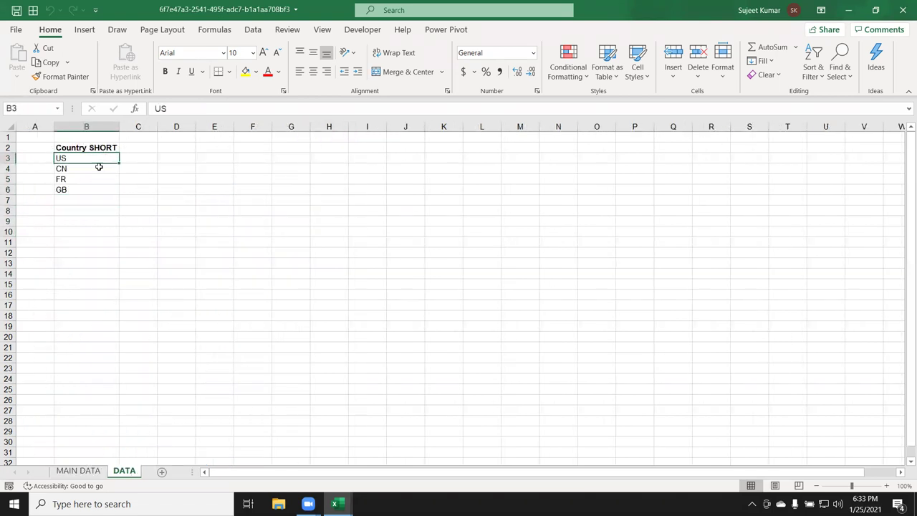
click(76, 472)
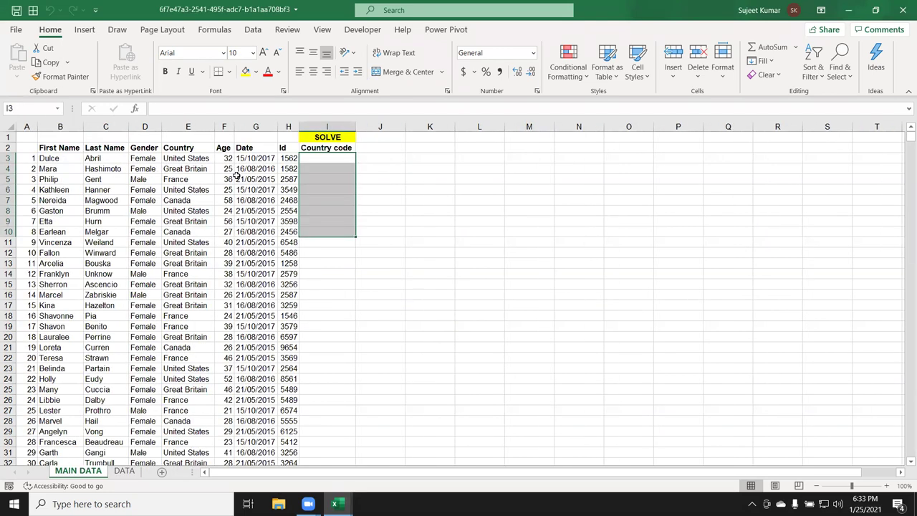
click(180, 162)
key(ctrl+c)
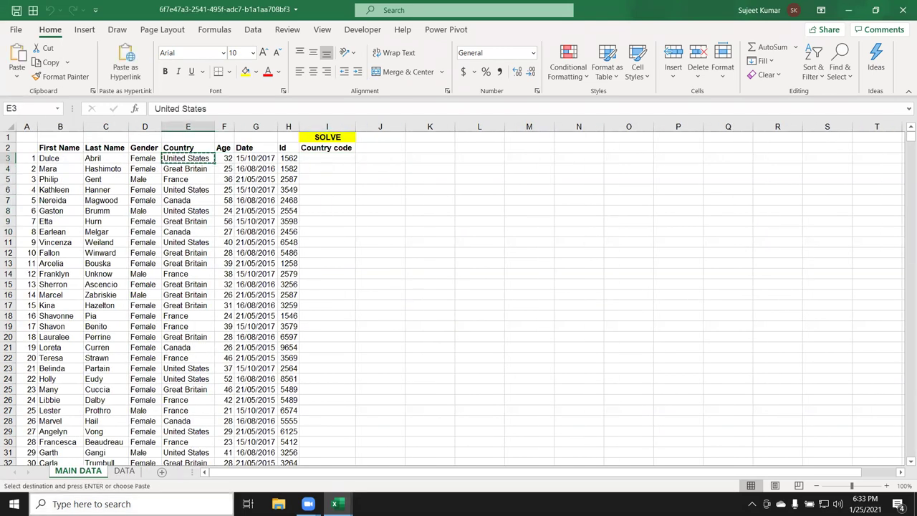
key(ctrl+Page_Down)
click(37, 158)
key(ctrl+v)
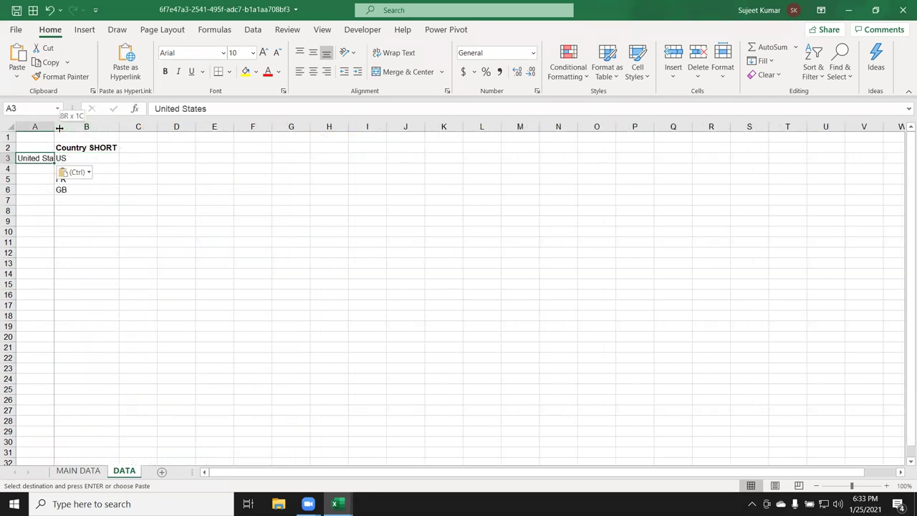
double_click(55, 126)
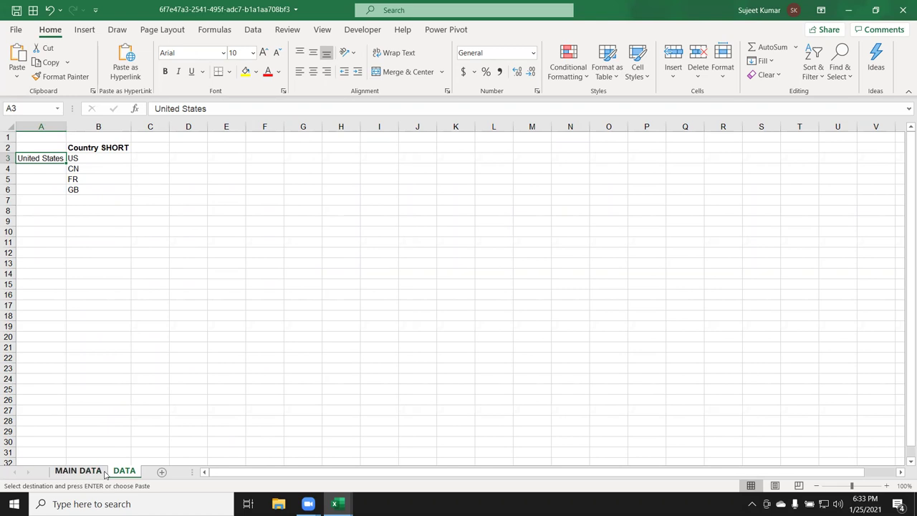
Paste Great Britain into DATA!A6 beside GB.
click(79, 471)
click(175, 180)
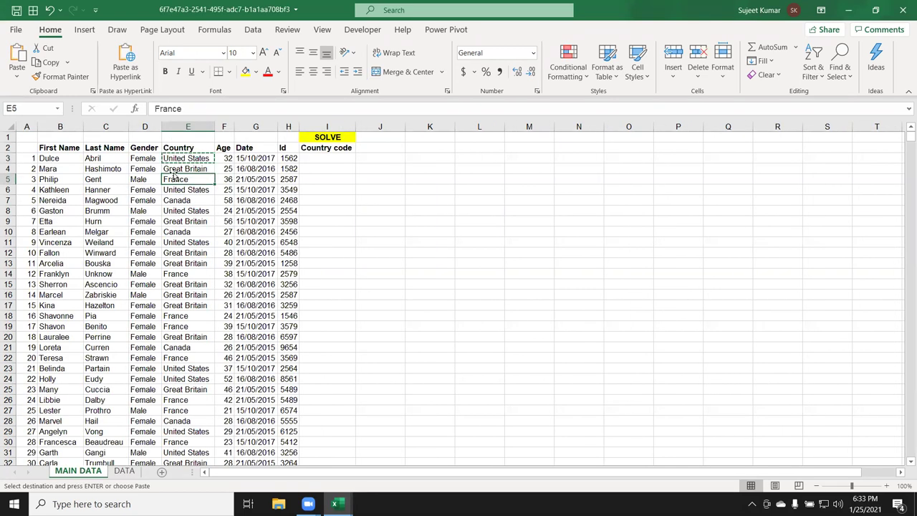
click(171, 169)
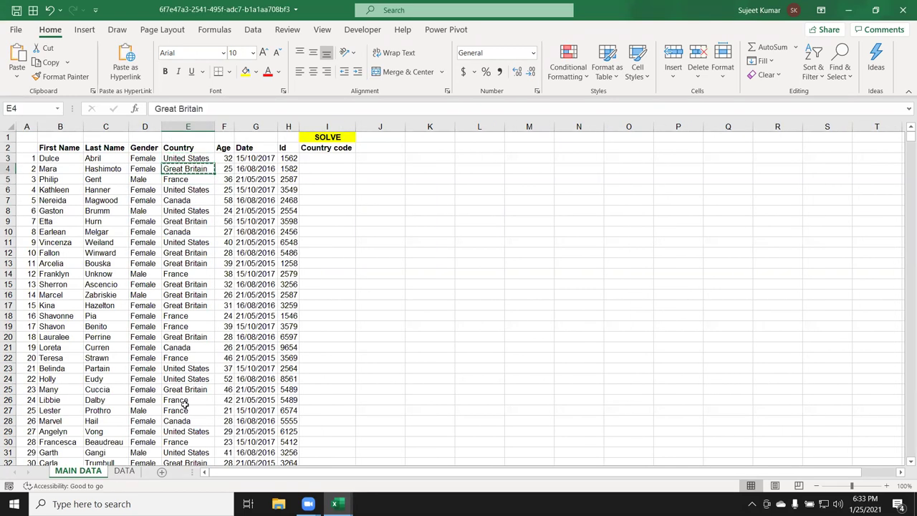
click(124, 470)
click(35, 189)
key(ctrl+v)
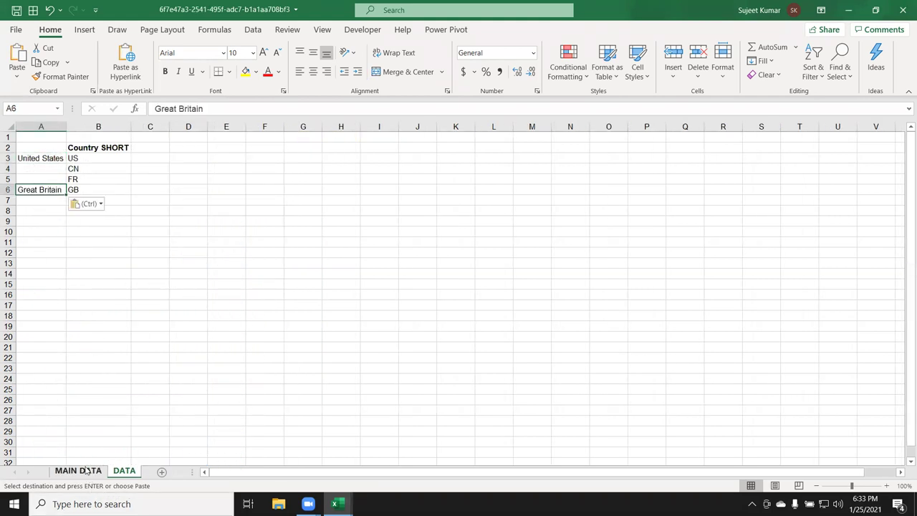
click(78, 470)
Copy France into DATA!A5 beside FR and Canada into A4 beside CN.
click(174, 180)
key(ctrl+c)
click(124, 471)
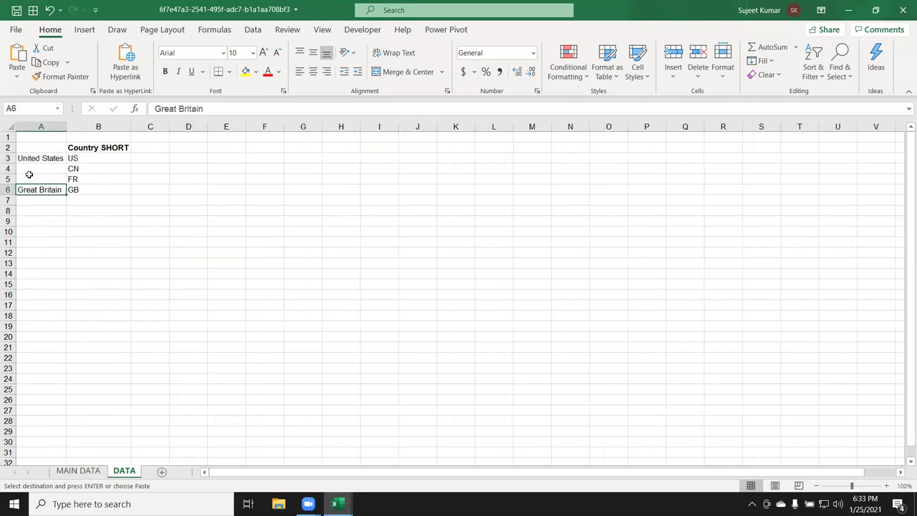
click(30, 174)
key(ctrl+v)
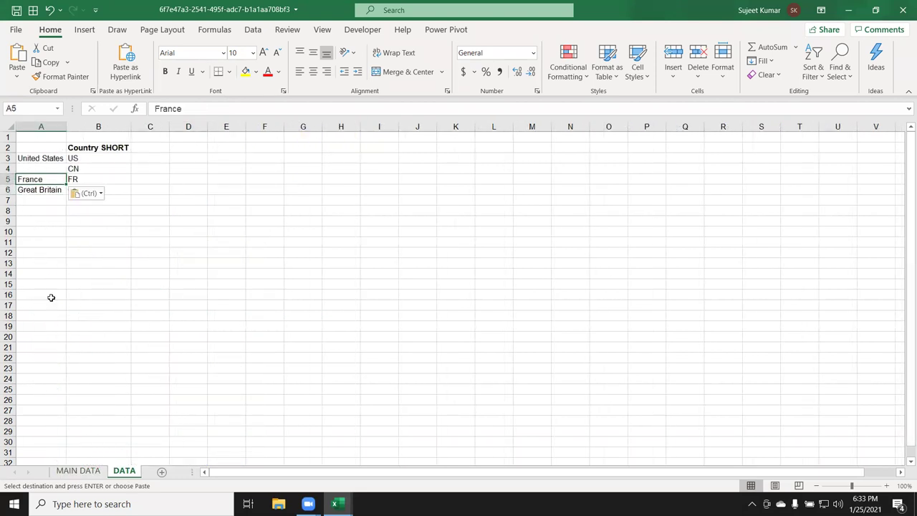
click(87, 472)
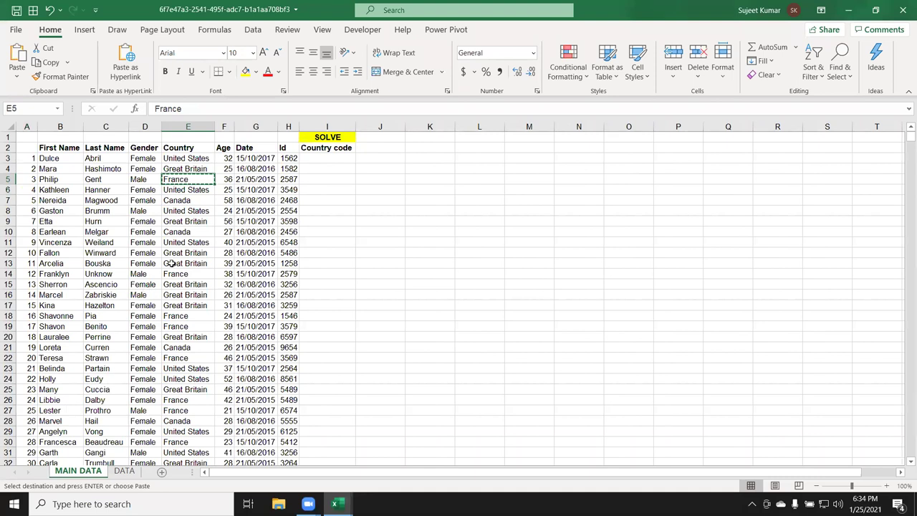
click(173, 234)
key(ctrl+c)
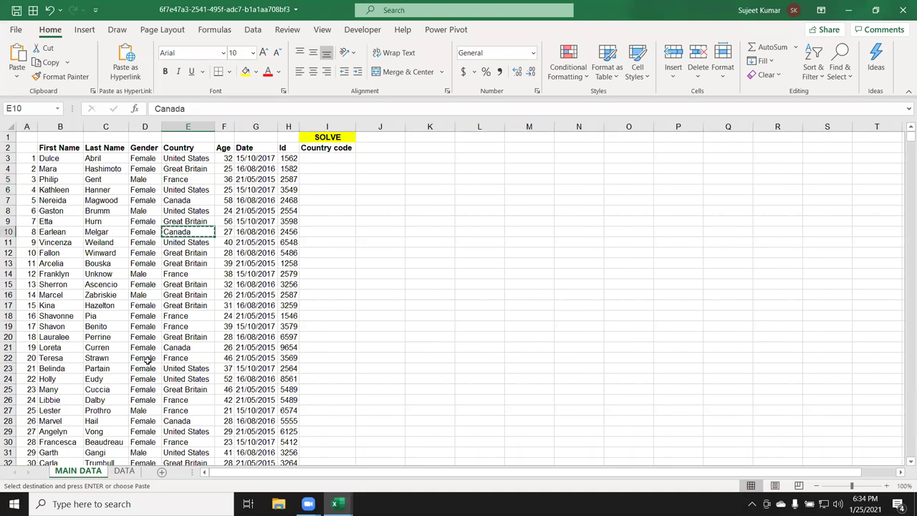
click(126, 472)
click(43, 170)
key(ctrl+v)
Check the names A3:A6 against the codes B3:B6, end copy mode and return to MAIN DATA.
click(69, 253)
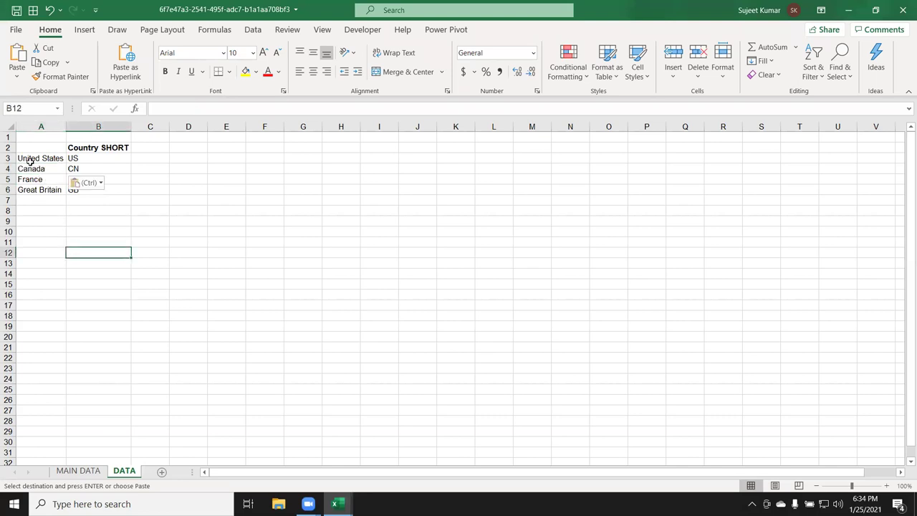
drag(30, 160, 26, 191)
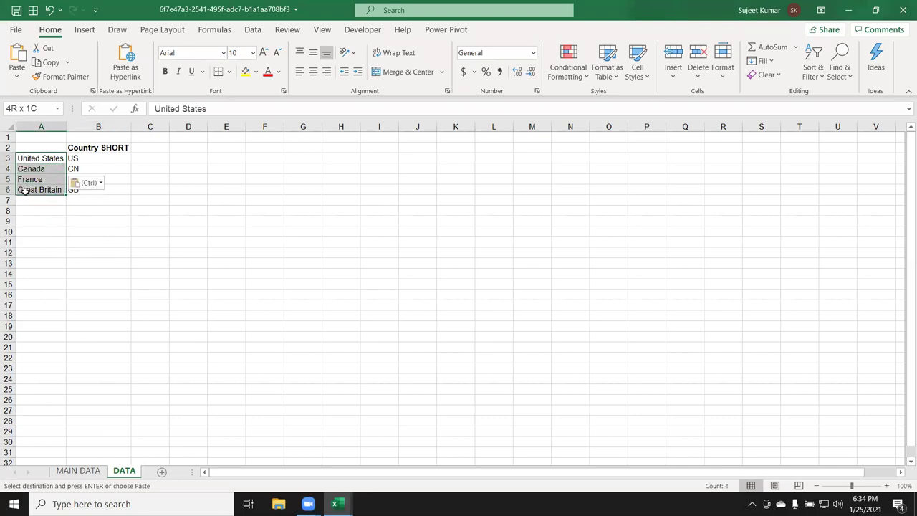
drag(25, 191, 39, 212)
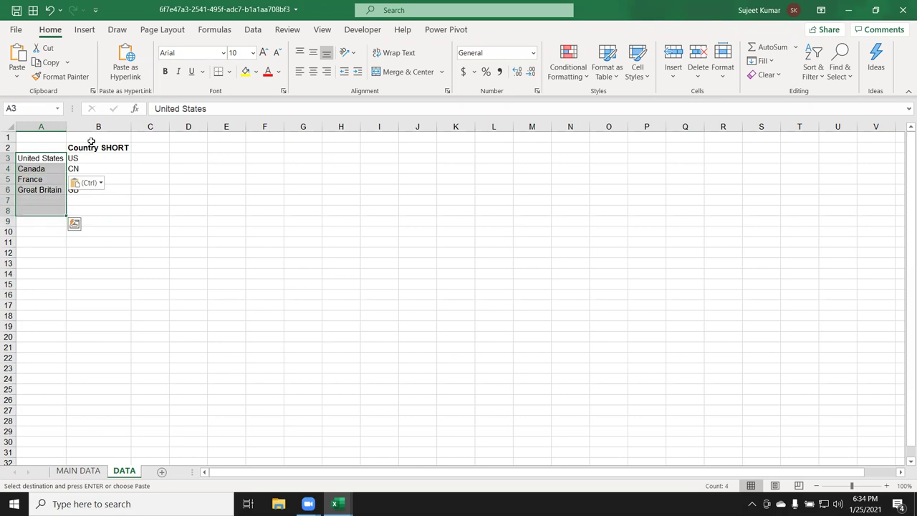
drag(94, 157, 96, 189)
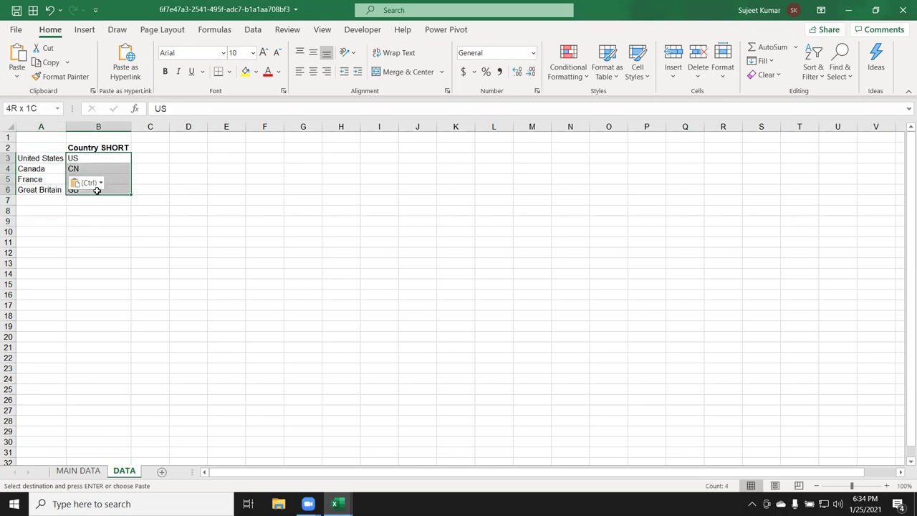
click(191, 199)
key(Escape)
click(122, 219)
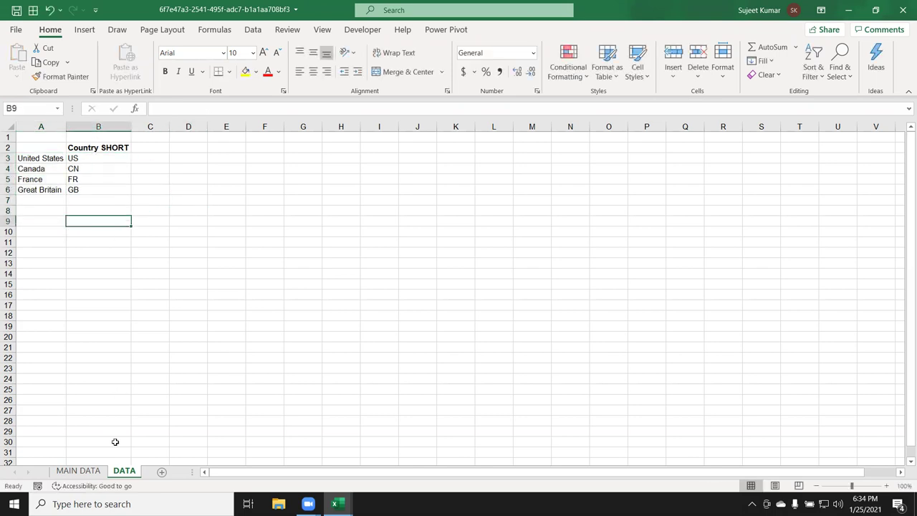
click(81, 472)
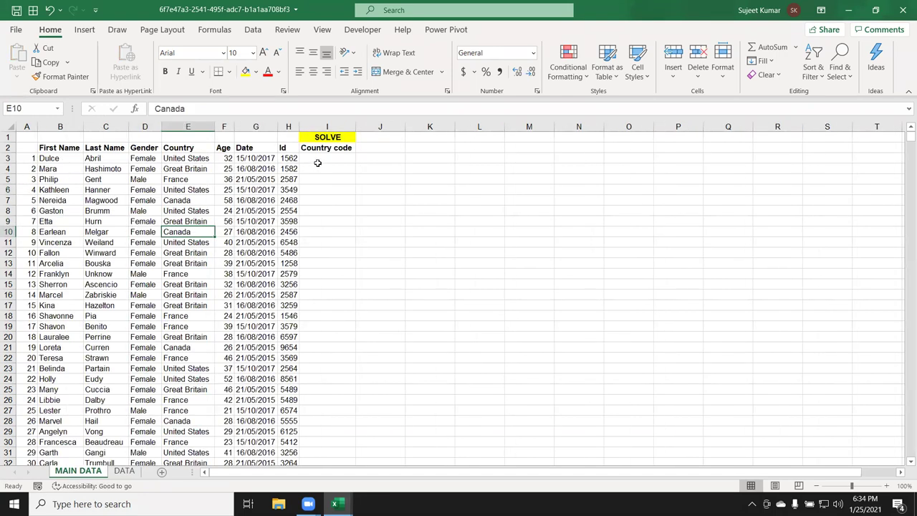
Select I3 under the Country code heading on MAIN DATA and begin typing =vl.
click(317, 160)
click(316, 151)
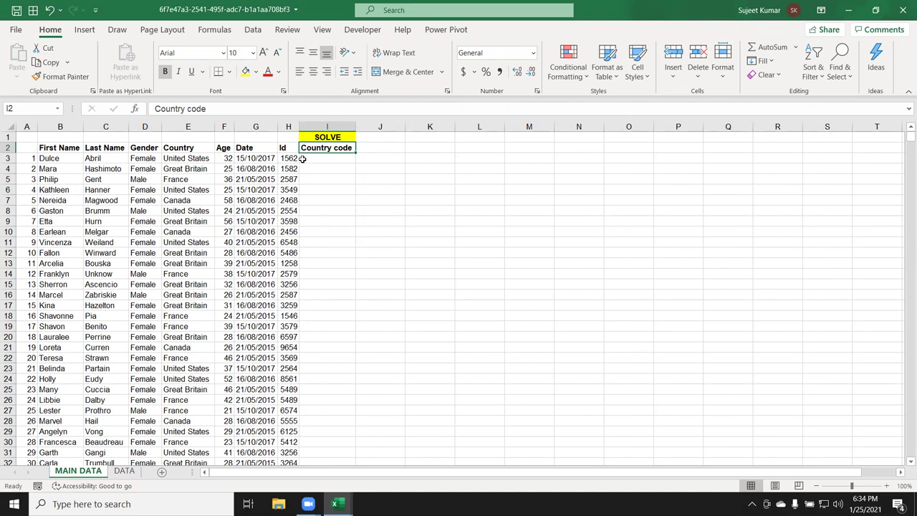
click(303, 159)
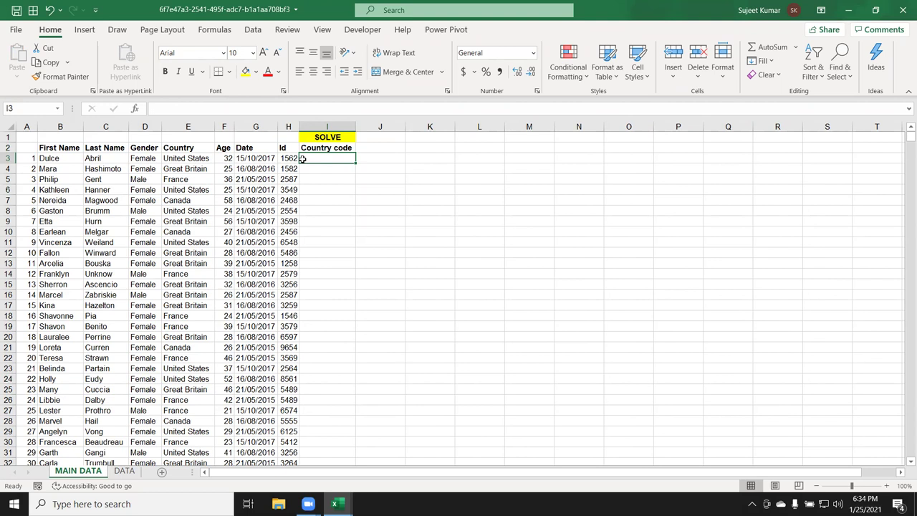
key(Left)
key(Left)
key(Left)
key(Left)
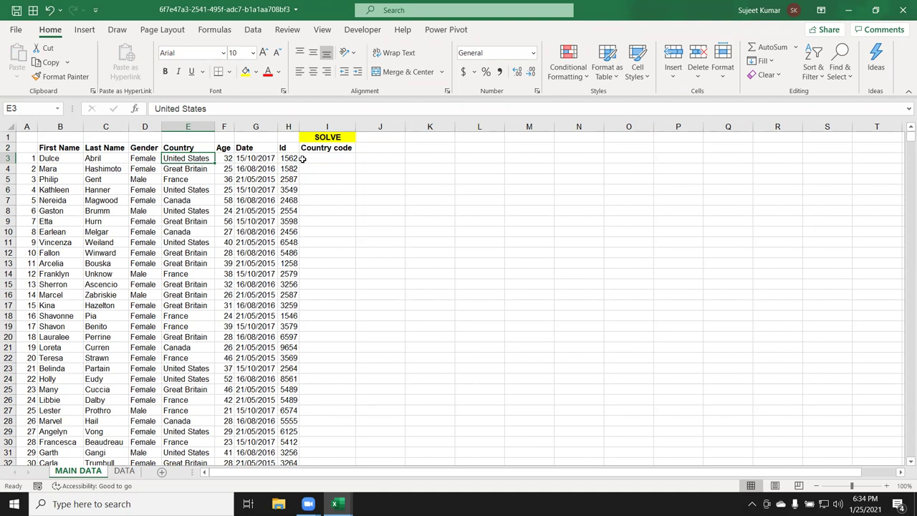
key(Right)
key(Right)
key(Right)
key(Right)
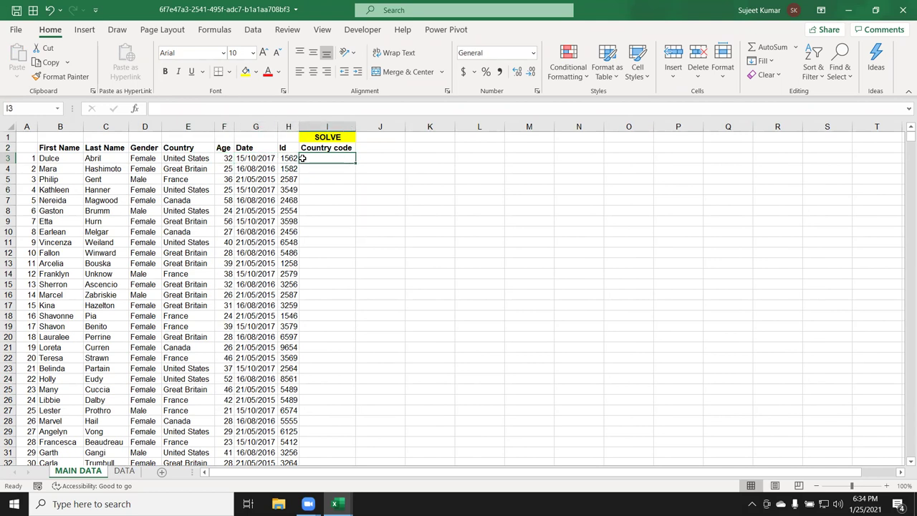
text(=vl)
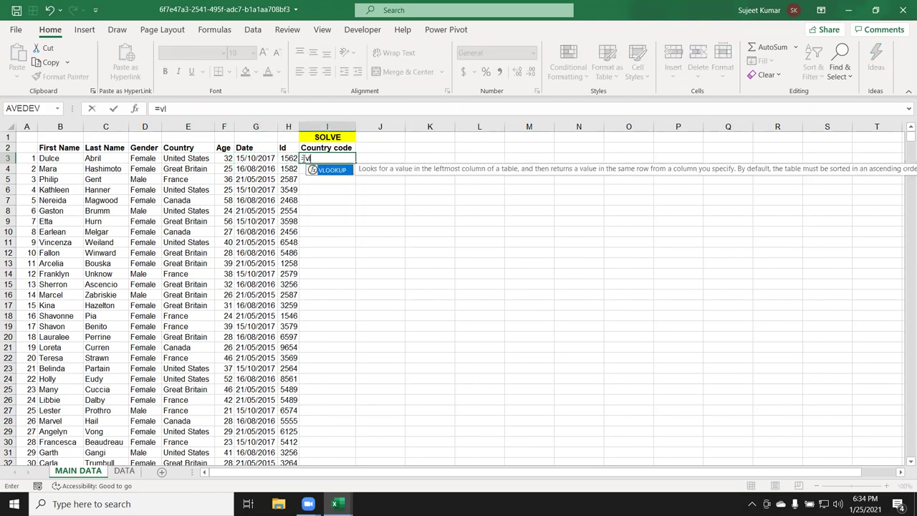
Enter =VLOOKUP(E3,DATA!A2:B6,2,0) in I3 so it returns US.
key(Tab)
key(Left)
key(Left)
key(Left)
key(Left)
text(,)
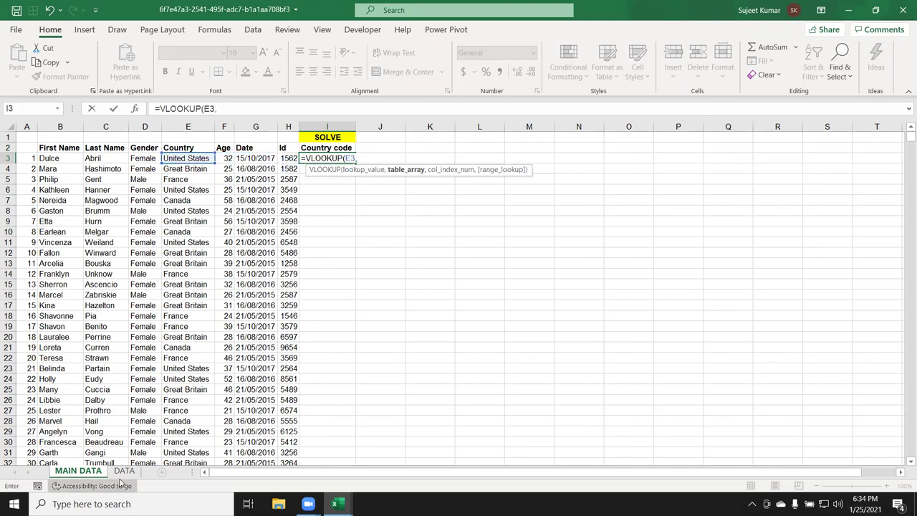
click(124, 470)
drag(34, 147, 96, 189)
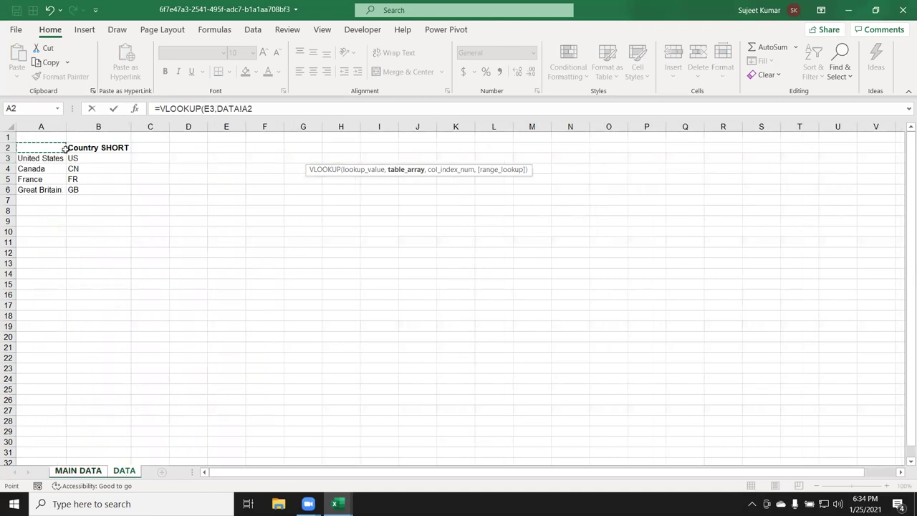
text(:B6,)
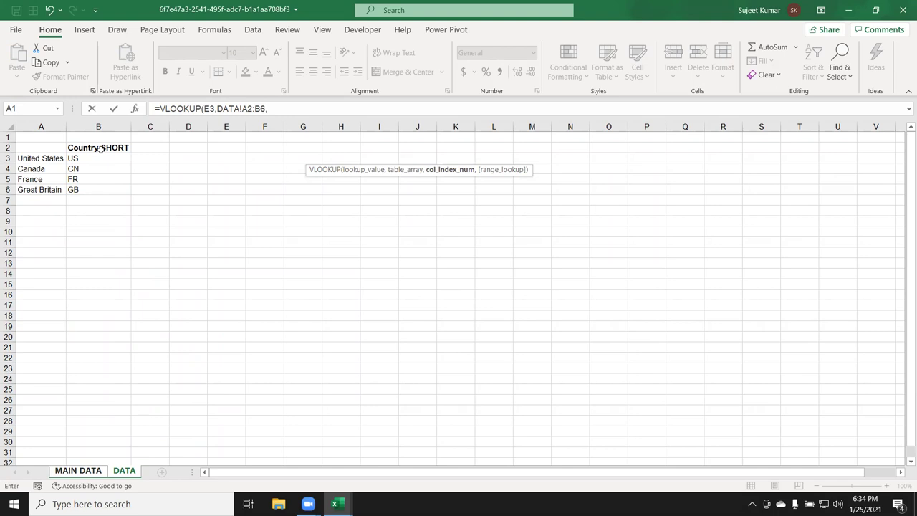
text(2,0)
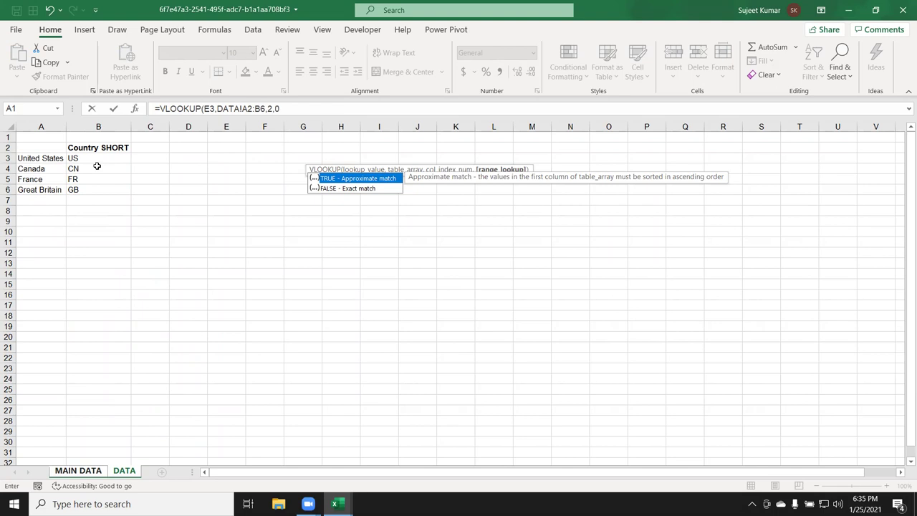
text())
key(Return)
Make I3's DATA table range absolute with F4 ($A$2:$B$6).
key(Up)
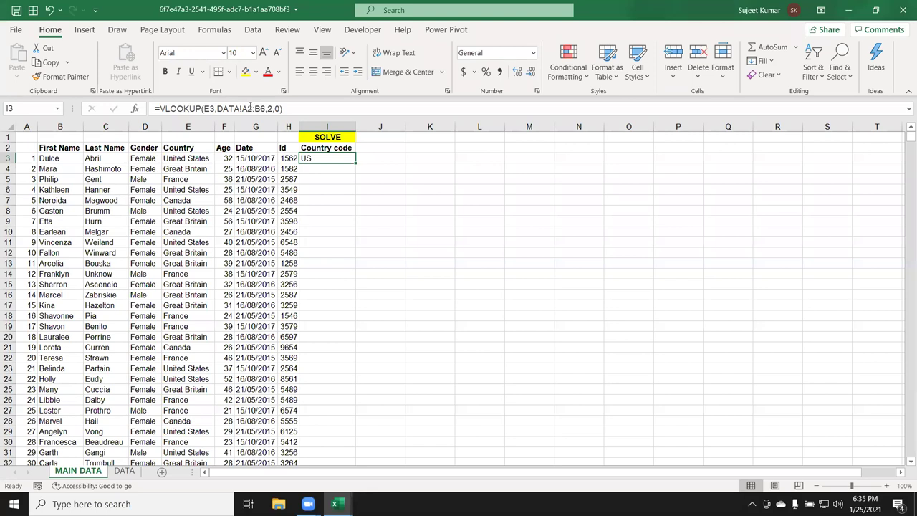
click(250, 107)
key(F4)
click(272, 108)
key(F4)
key(Return)
key(Up)
double_click(356, 163)
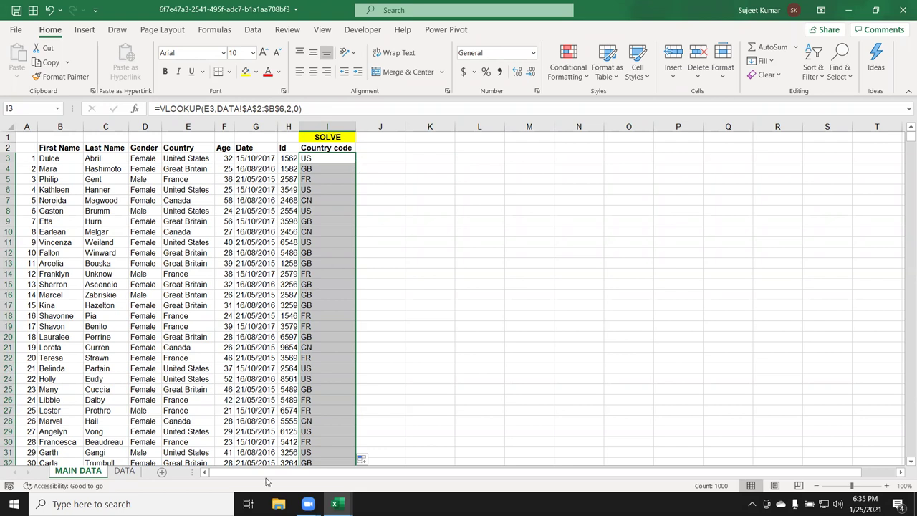
click(124, 471)
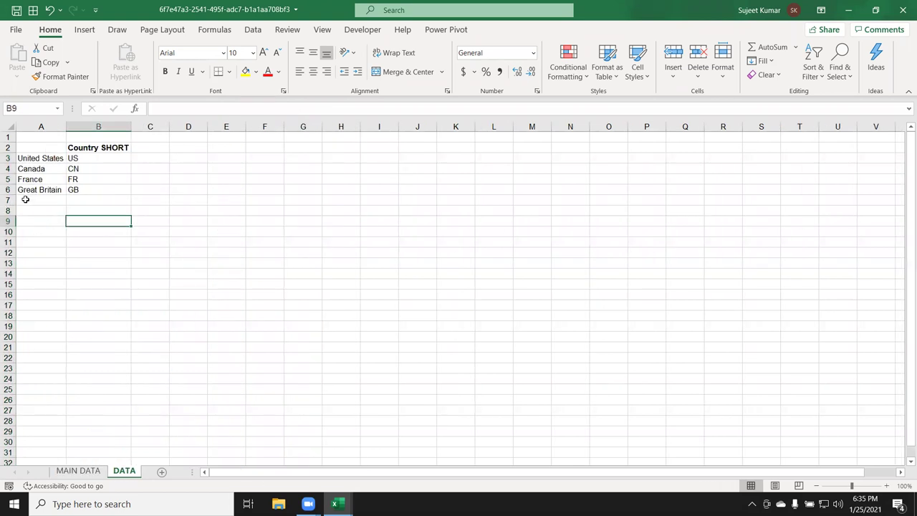
drag(28, 200, 85, 207)
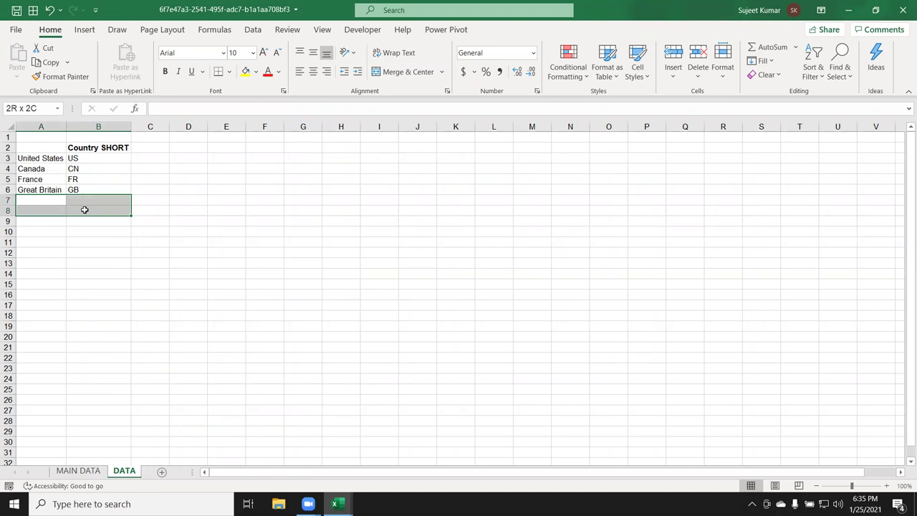
click(78, 470)
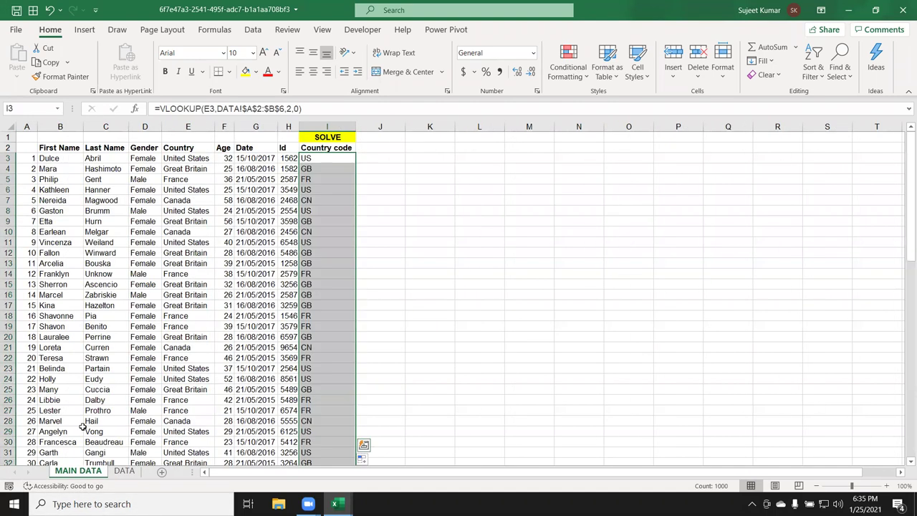
drag(334, 178, 334, 295)
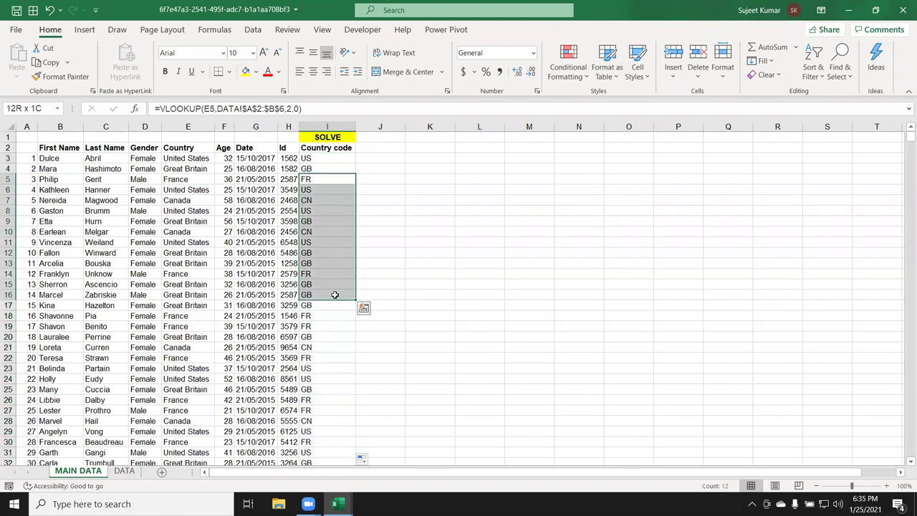
scroll(334, 295, down, 3)
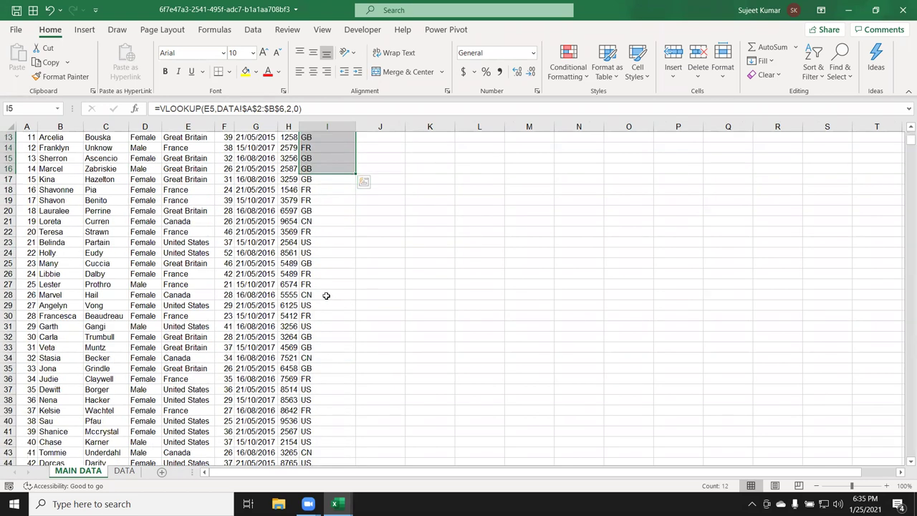
scroll(321, 293, up, 3)
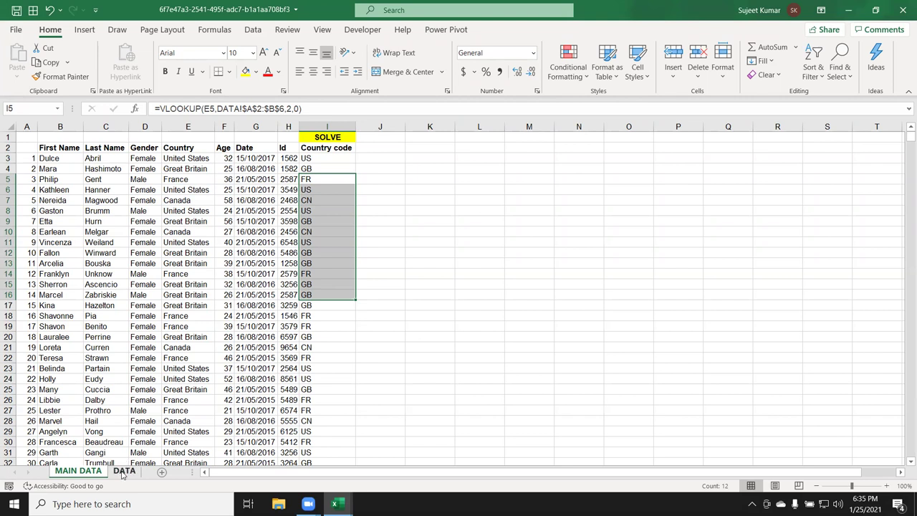
click(29, 147)
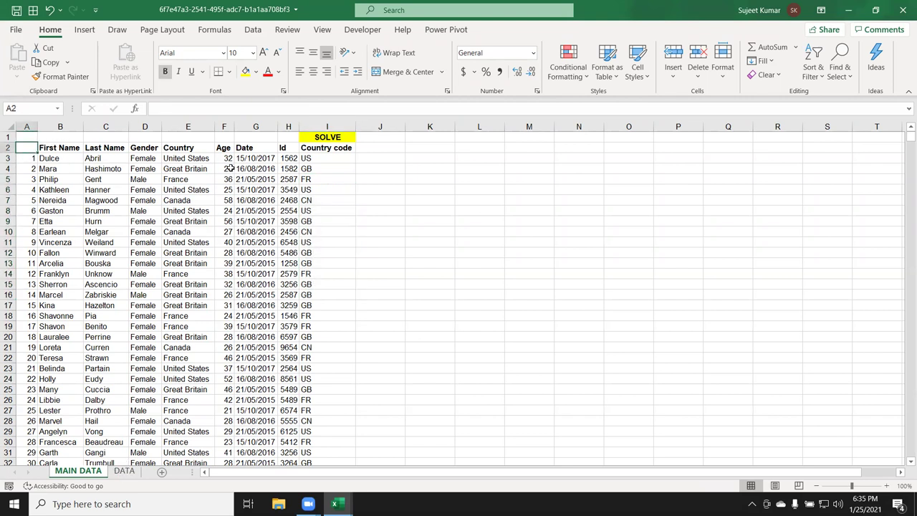
Copy the MAIN DATA header row A2:I2, ID through Country code, and insert Sheet1.
key(shift+Right)
key(shift+Right)
key(shift+Right)
key(shift+Right)
key(shift+Right)
key(shift+Right)
key(shift+Right)
key(shift+Right)
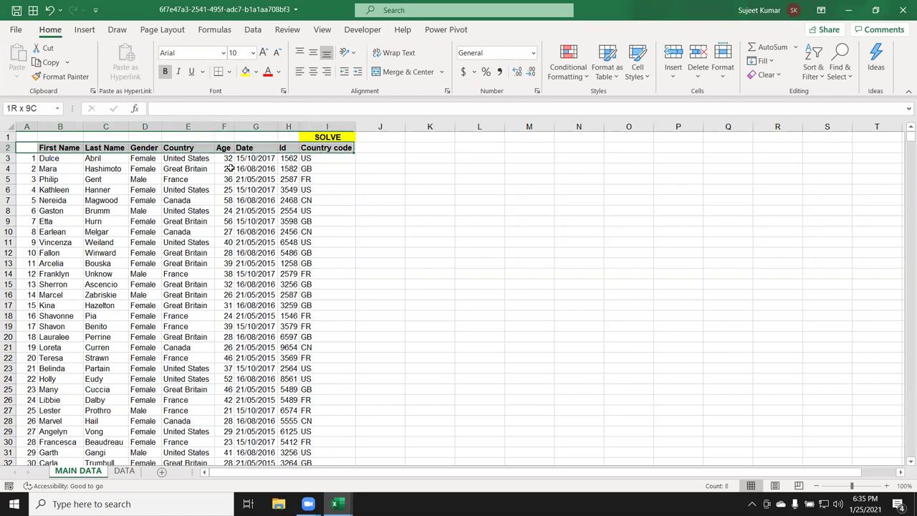
key(shift+Down)
key(shift+Down)
key(ctrl+shift+Down)
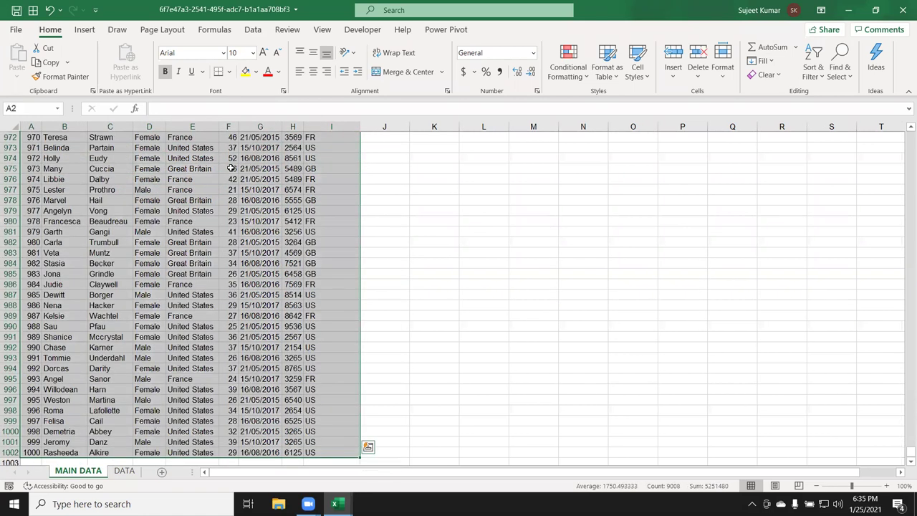
key(ctrl+Home)
key(Down)
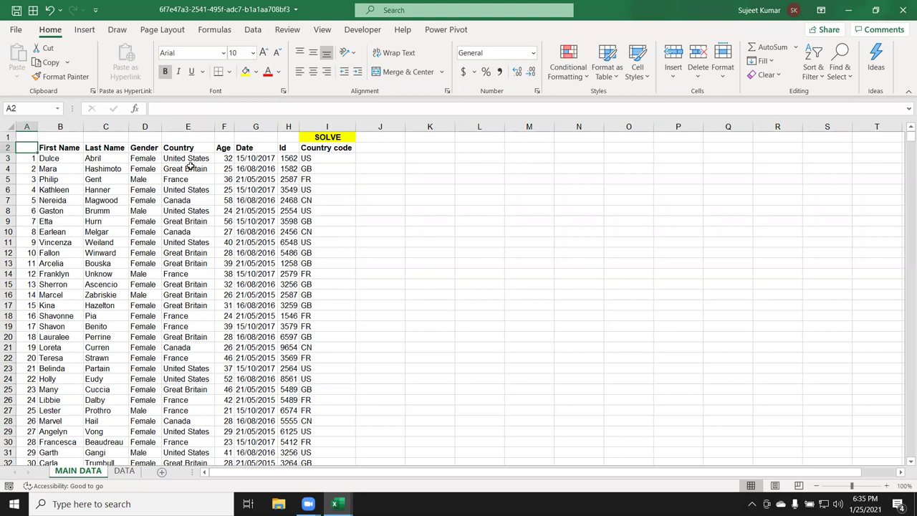
key(ctrl+Down)
key(ctrl+Down)
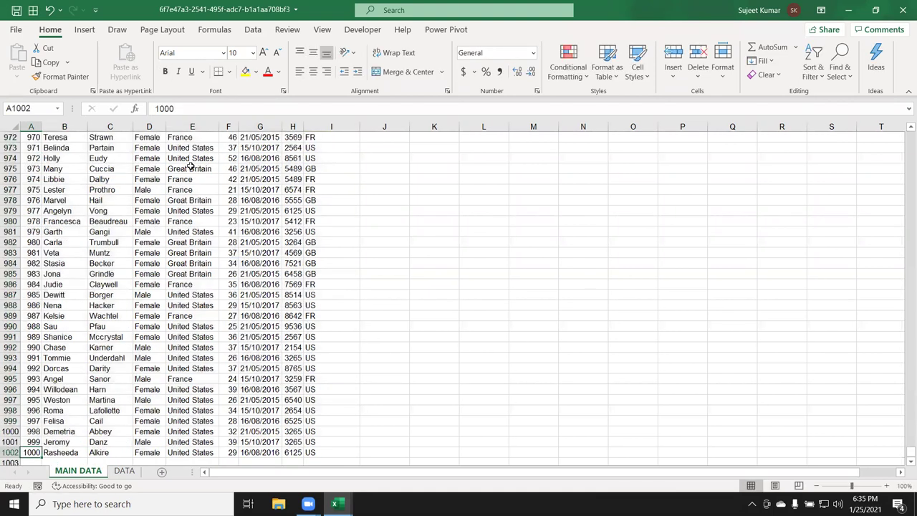
key(ctrl+Up)
key(ctrl+shift+Right)
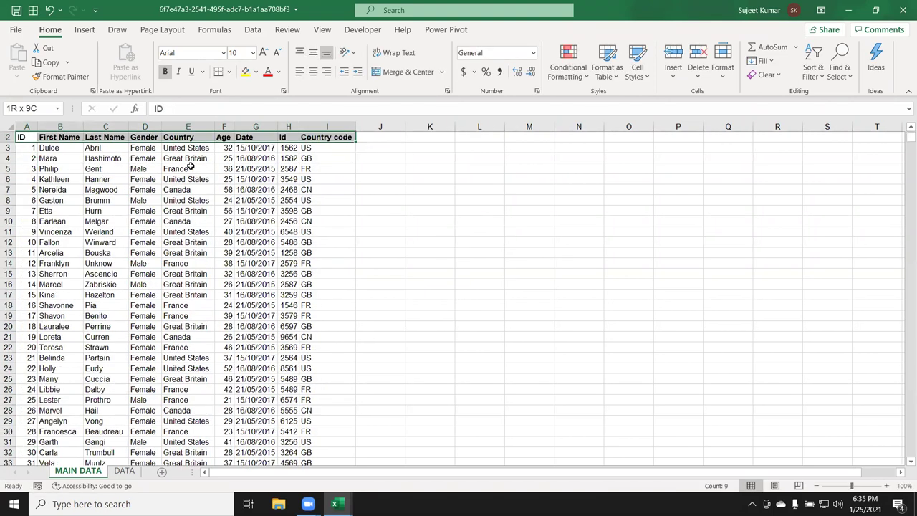
key(ctrl+c)
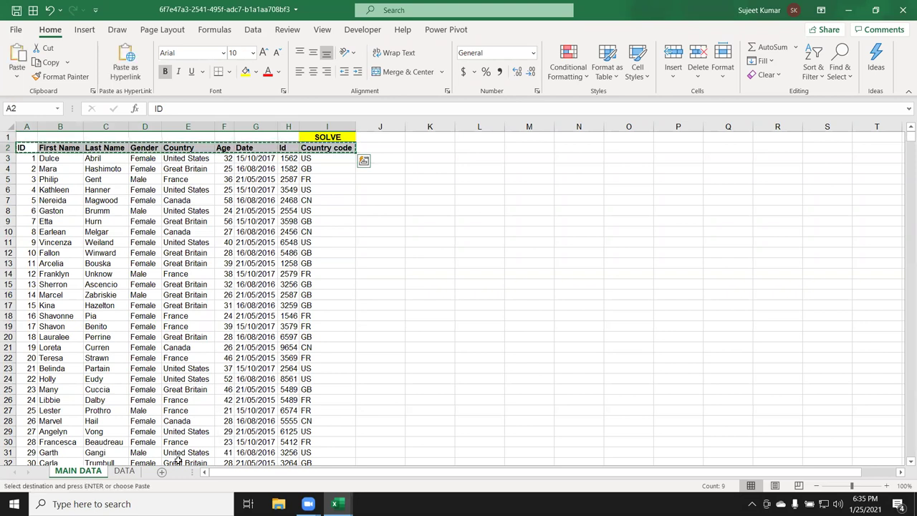
click(160, 474)
Paste the headers into row 2 and enter IDs 54, 96, 102, 542, 254 in A3:A7.
click(41, 149)
key(ctrl+v)
click(36, 158)
text(54)
key(Return)
text(96)
key(Return)
text(102)
key(Return)
text(542)
key(Return)
text(254)
key(Return)
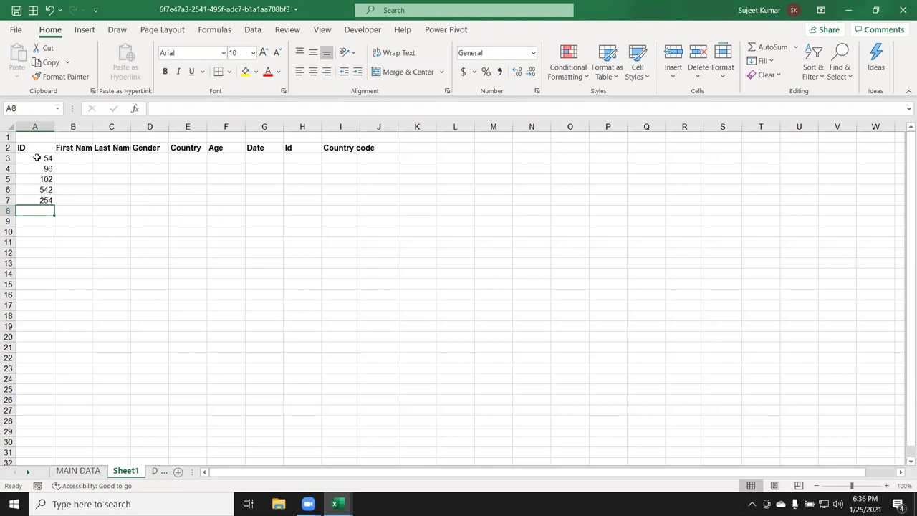
Select the ID list, glance at MAIN DATA, then copy ID 54 from A3.
key(Up)
key(Up)
key(Up)
key(Up)
key(Up)
key(ctrl+Down)
key(Up)
key(Up)
key(Up)
key(Up)
key(ctrl+shift+Down)
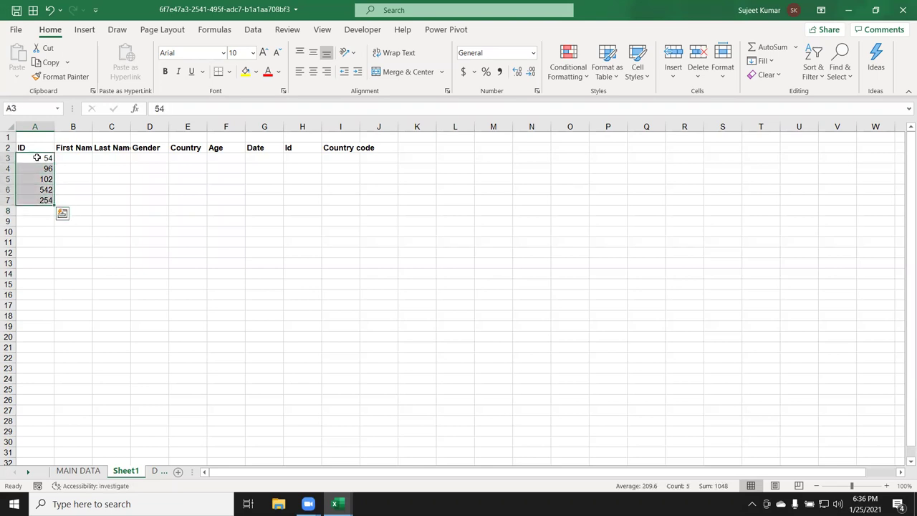
key(ctrl+Page_Up)
key(Up)
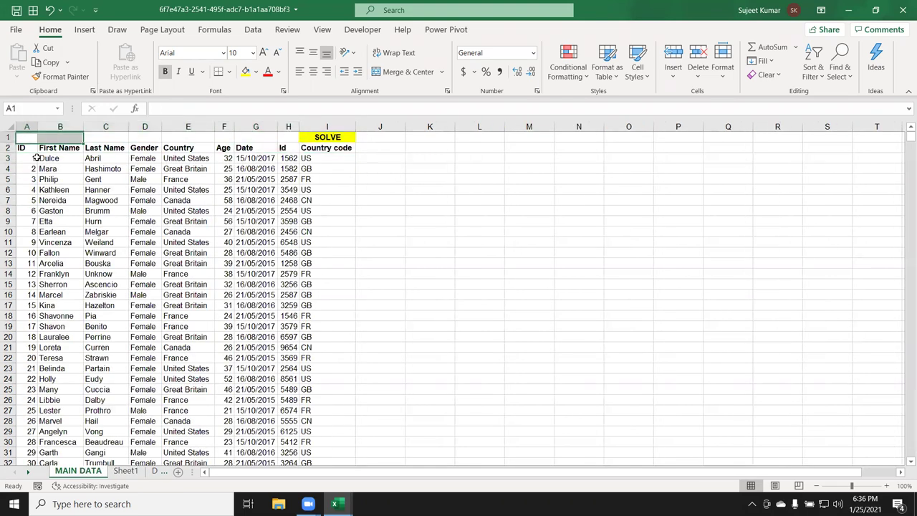
key(ctrl+Page_Down)
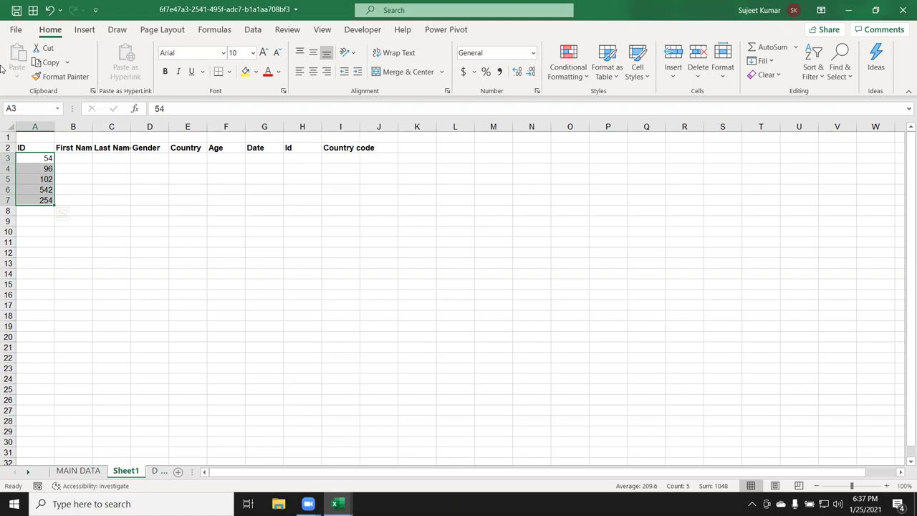
key(Down)
key(Up)
key(ctrl+c)
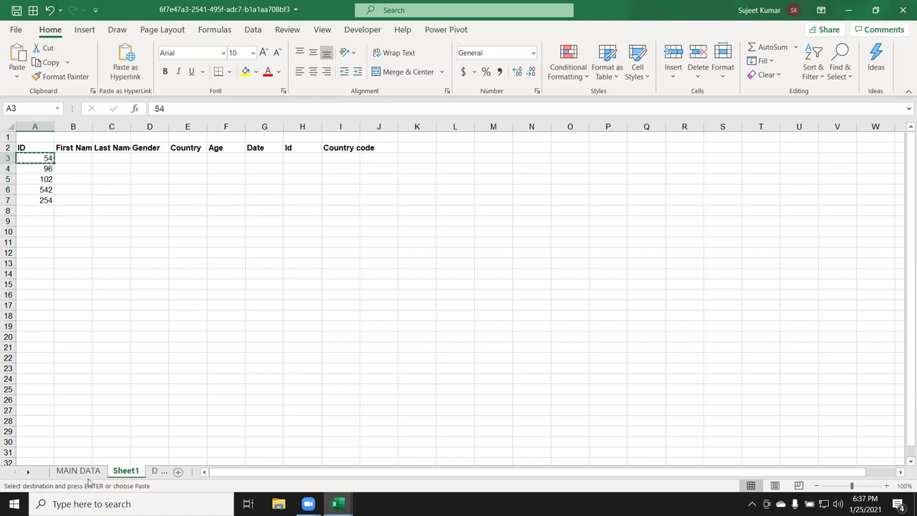
Find ID 54 in column A of MAIN DATA with Ctrl+F.
click(80, 471)
key(ctrl+f)
text(54)
key(Return)
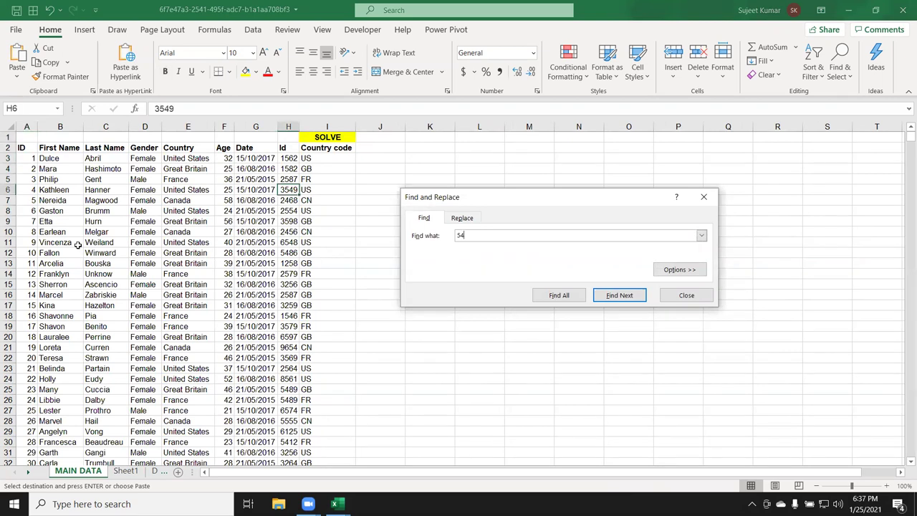
click(24, 131)
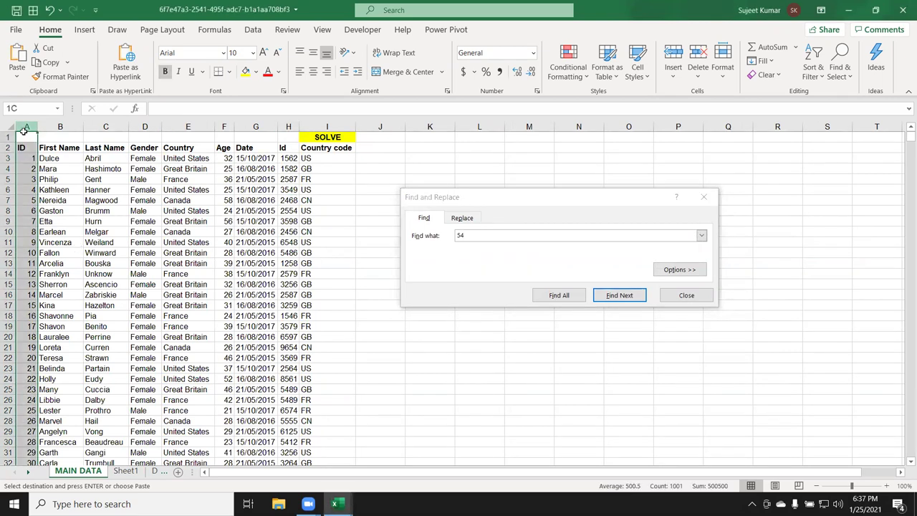
click(497, 230)
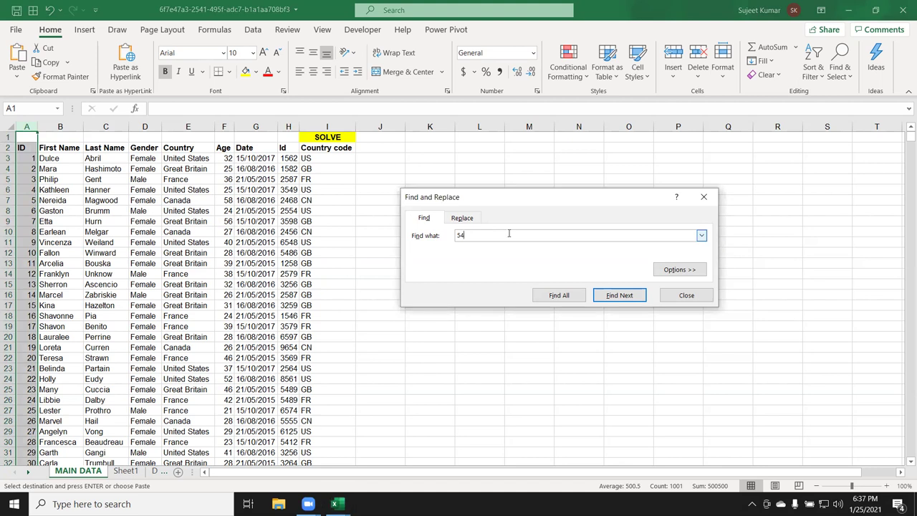
key(Return)
key(Escape)
Copy ID 54's record B56:I56 into Sheet1 B3 and check its Country code US.
key(Right)
key(ctrl+shift+Right)
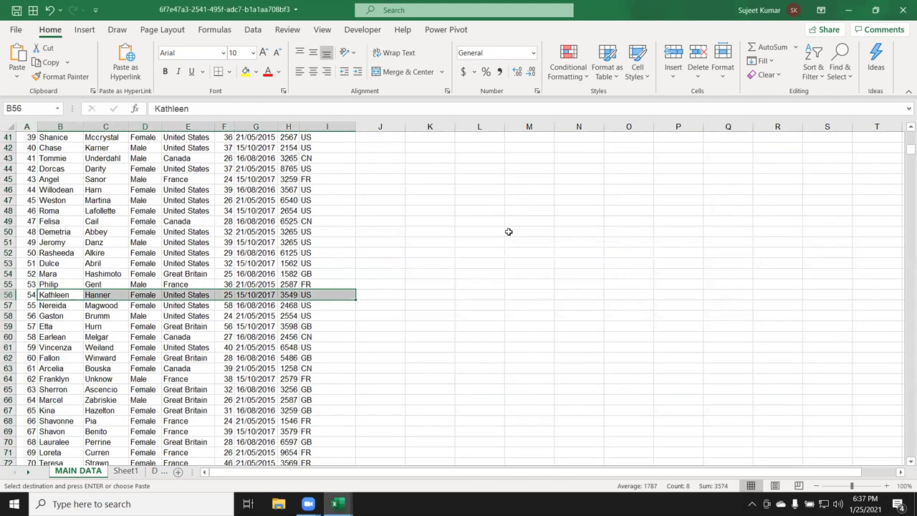
click(128, 470)
key(Right)
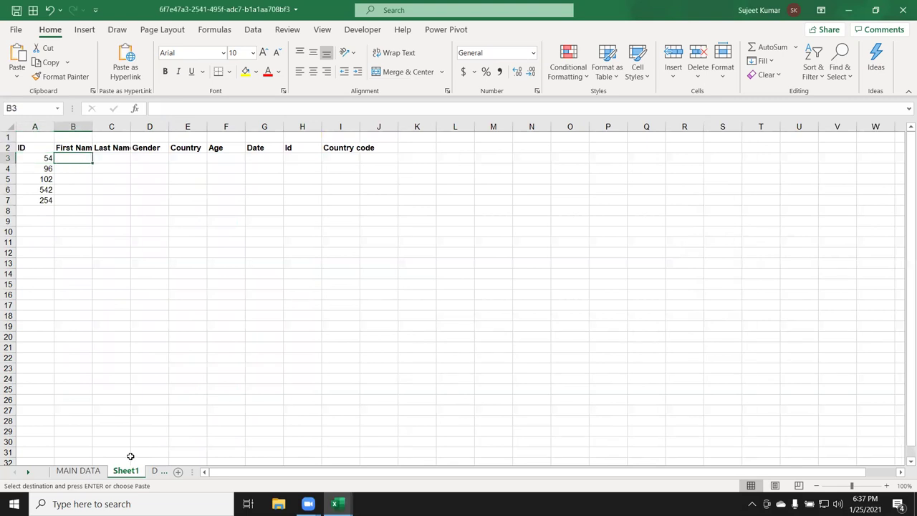
key(ctrl+v)
key(Right)
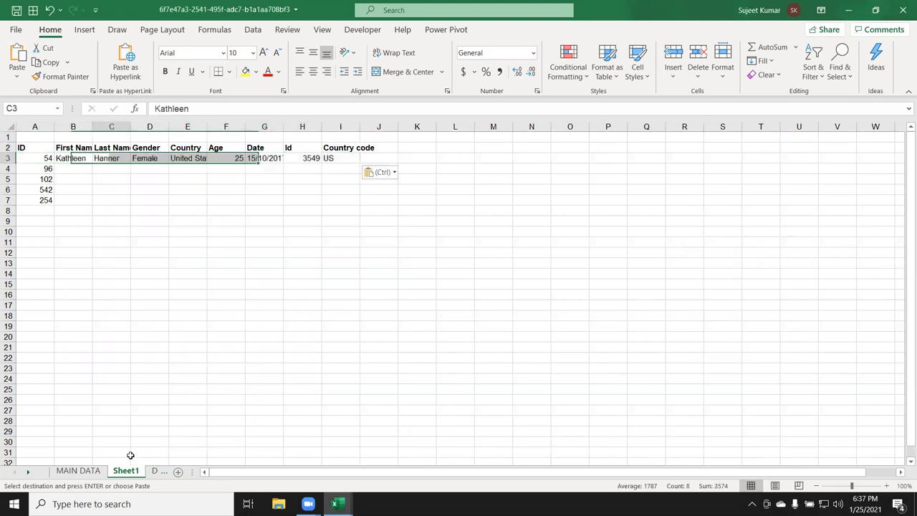
key(Right)
key(Right)
key(Right)
key(Right)
key(Right)
key(Right)
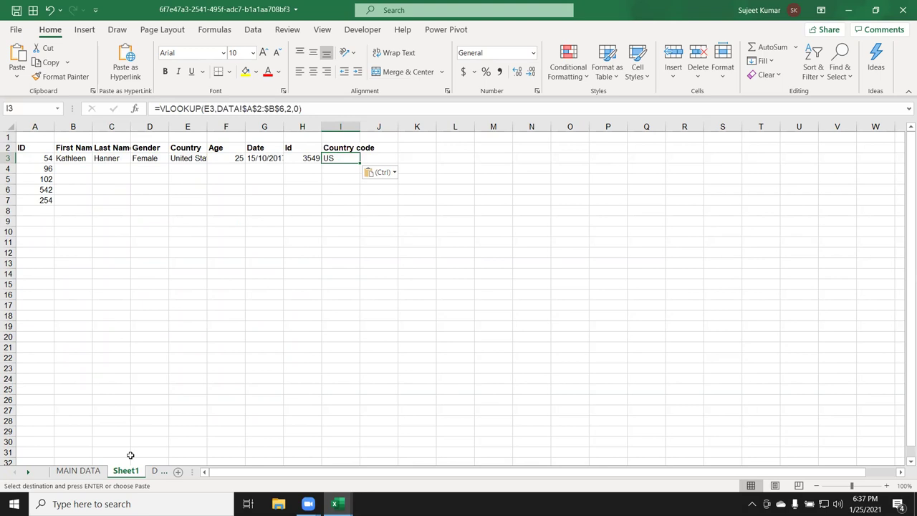
In B4 beside ID 96, type =VLOOKUP(A4, and start the table range at MAIN DATA's A2.
key(Left)
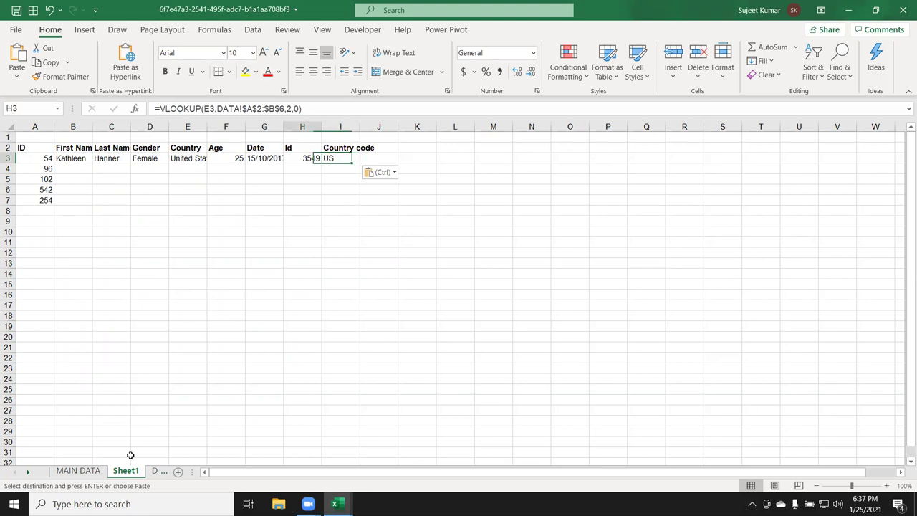
key(Left)
key(Left)
key(Left)
key(Left)
key(Left)
key(Left)
key(Left)
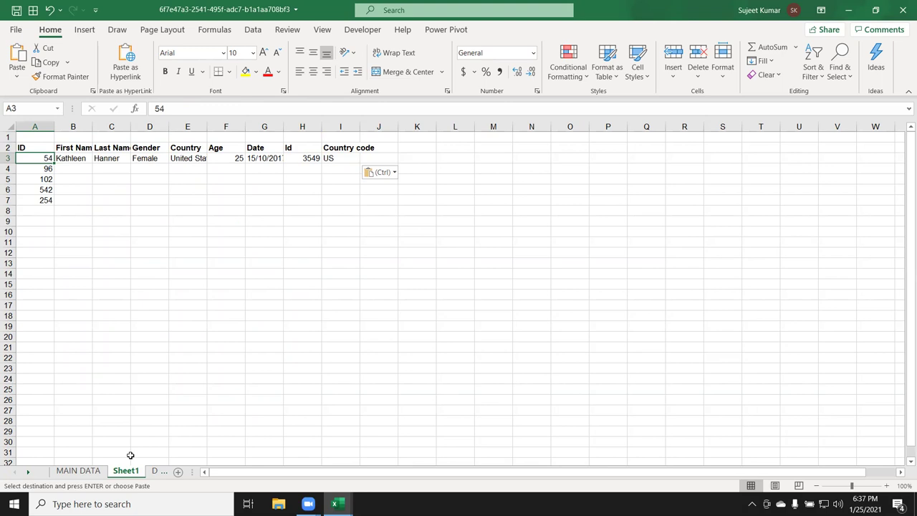
key(Down)
key(Right)
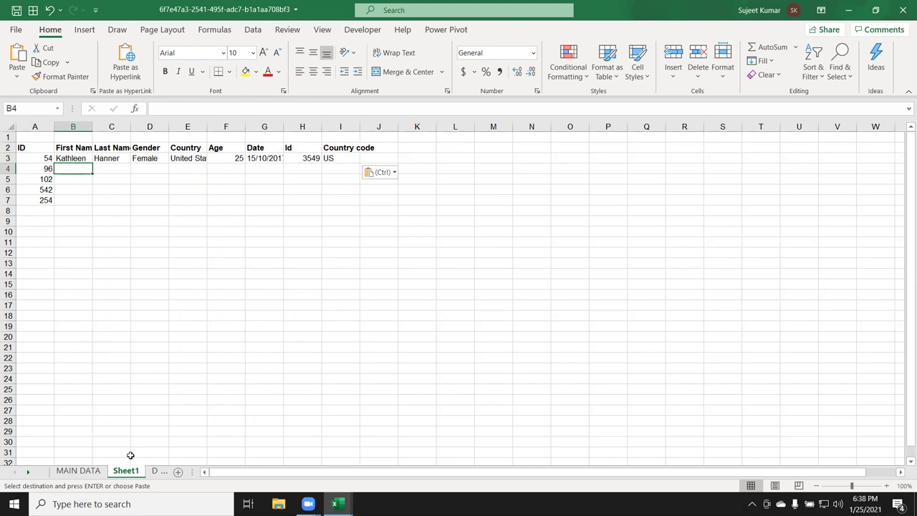
text(=)
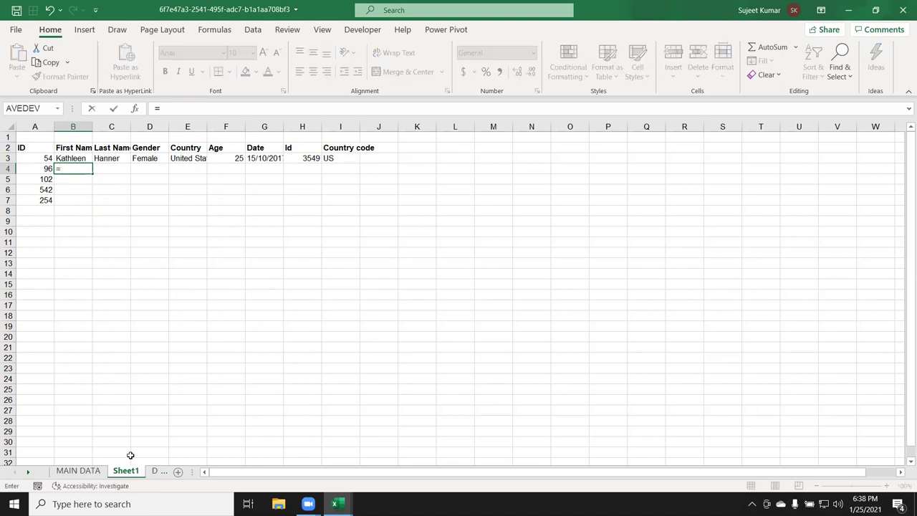
text(vl)
key(Tab)
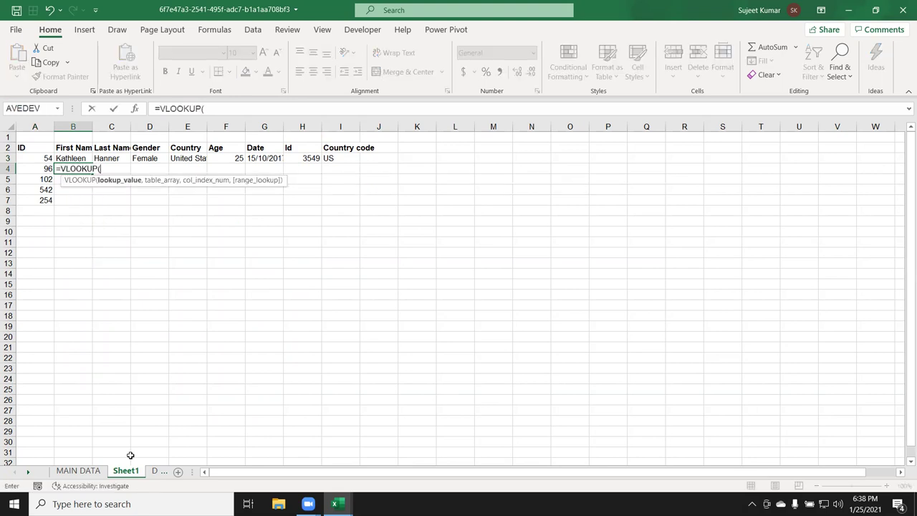
key(Left)
text(,)
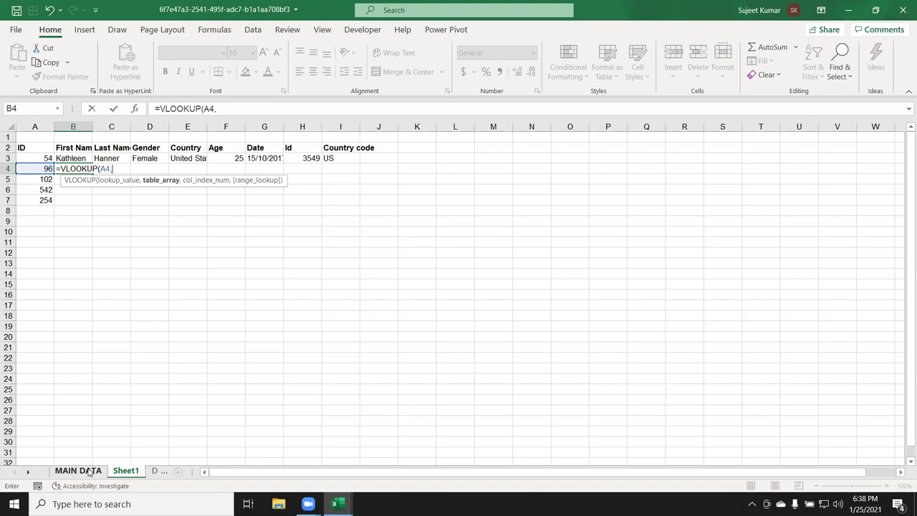
click(88, 471)
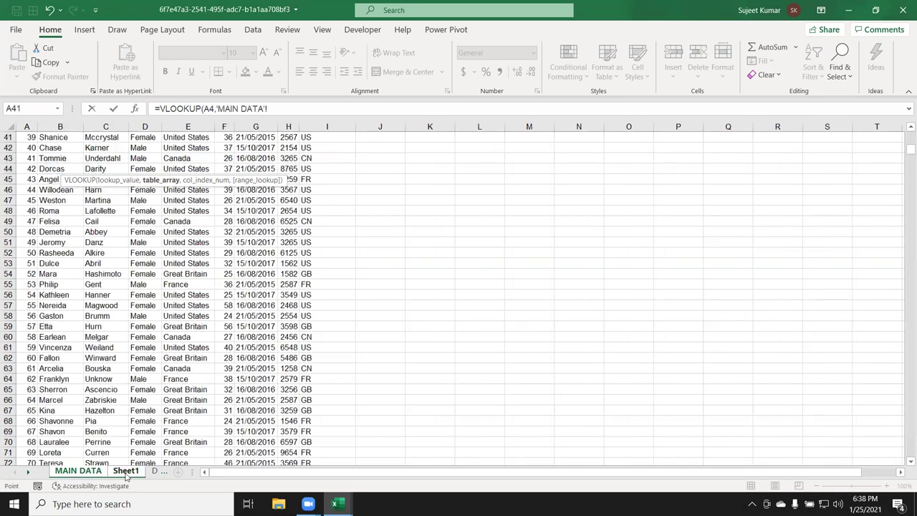
click(21, 367)
key(ctrl+Up)
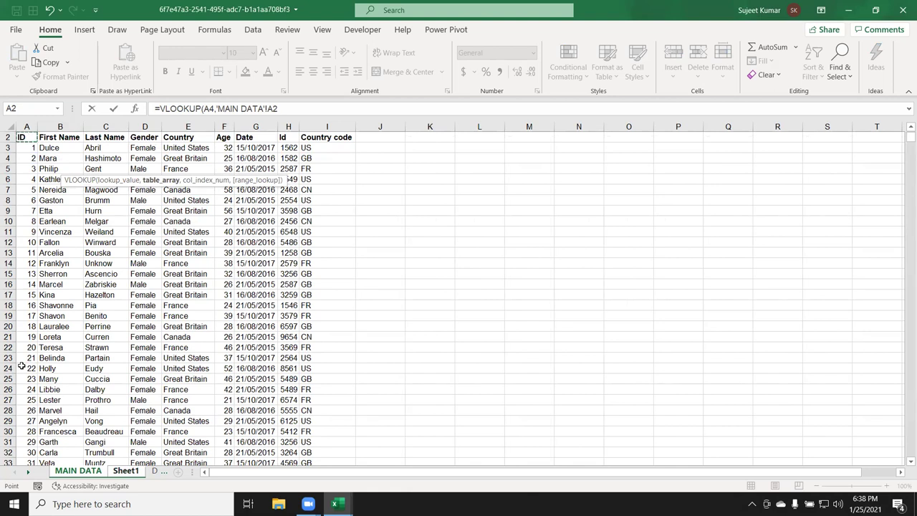
Use MAIN DATA columns A:I as the table with column index 2 and exact match 0.
drag(32, 123, 306, 127)
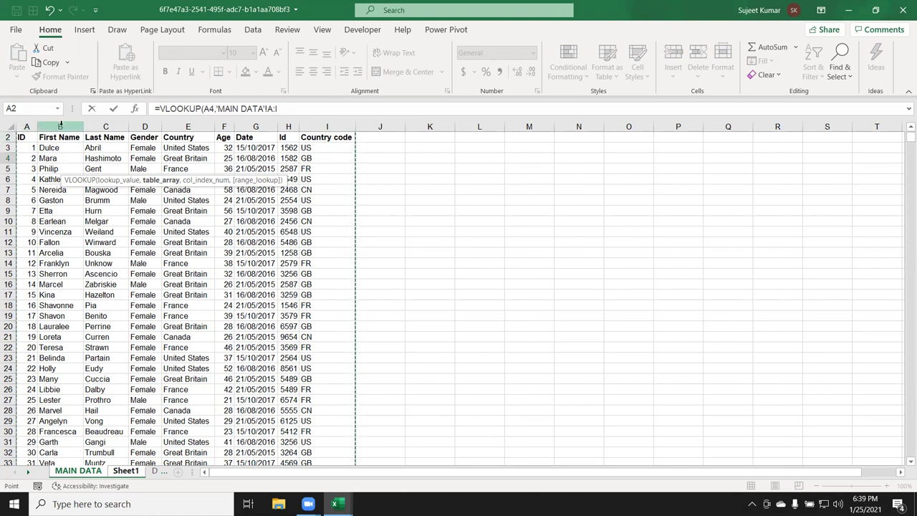
text(,2)
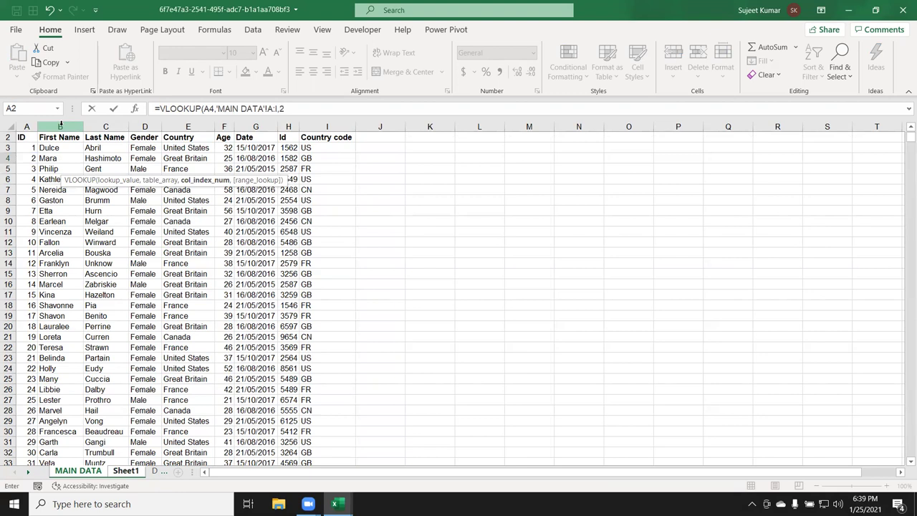
text(,)
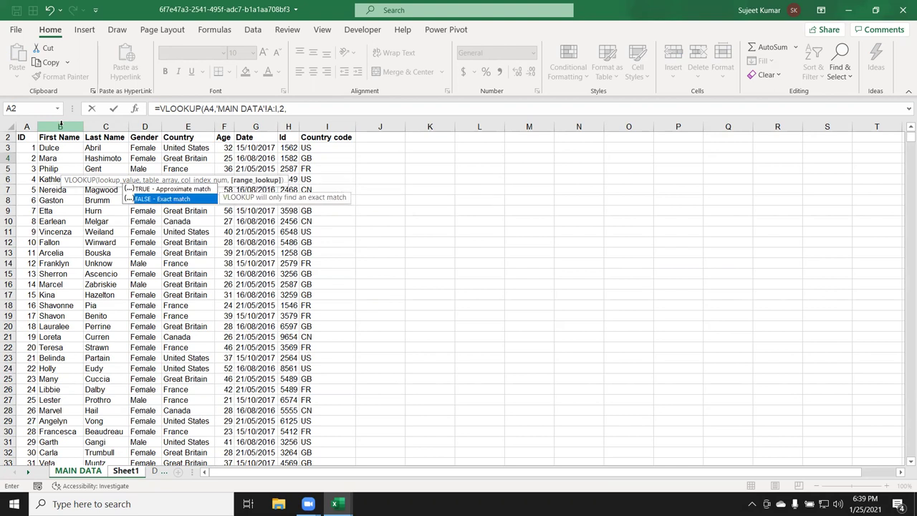
text(0)
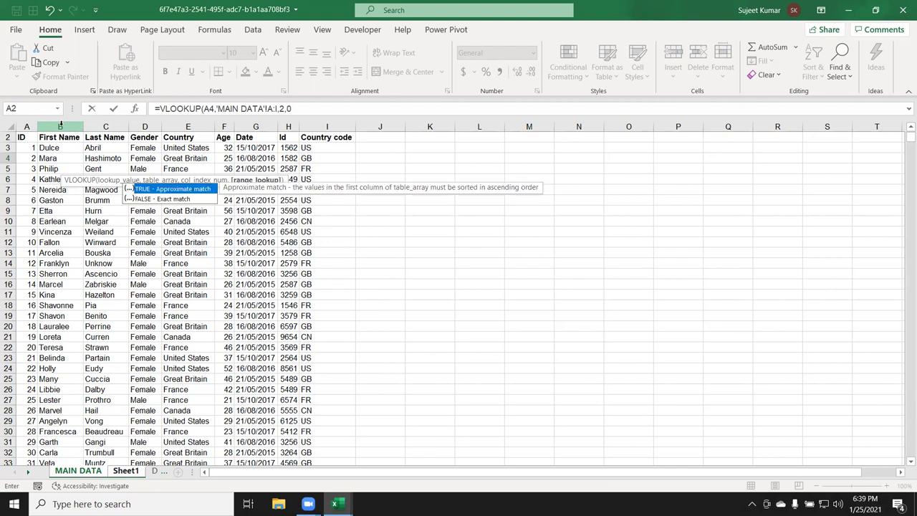
text())
Confirm B4's first-name lookup and enter =VLOOKUP(A4,'MAIN DATA'!A:I,3,0) in C4 for last name.
key(ctrl+Return)
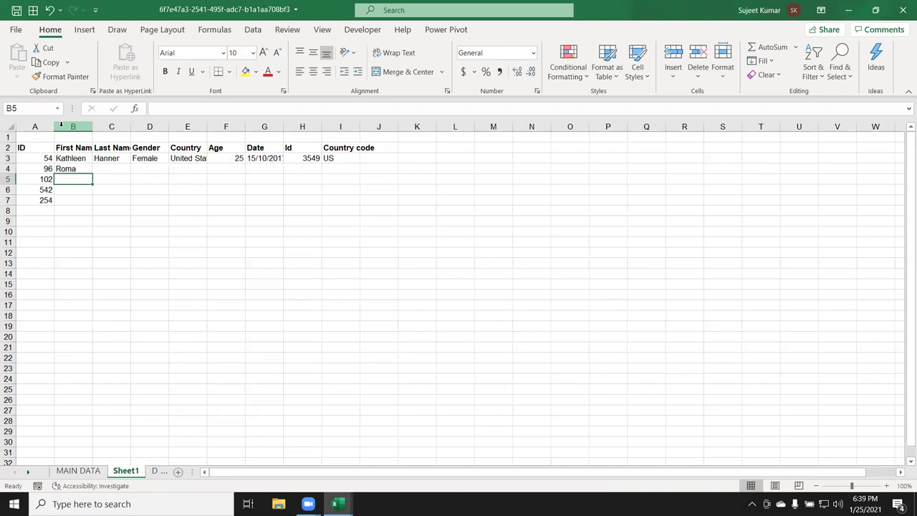
key(Right)
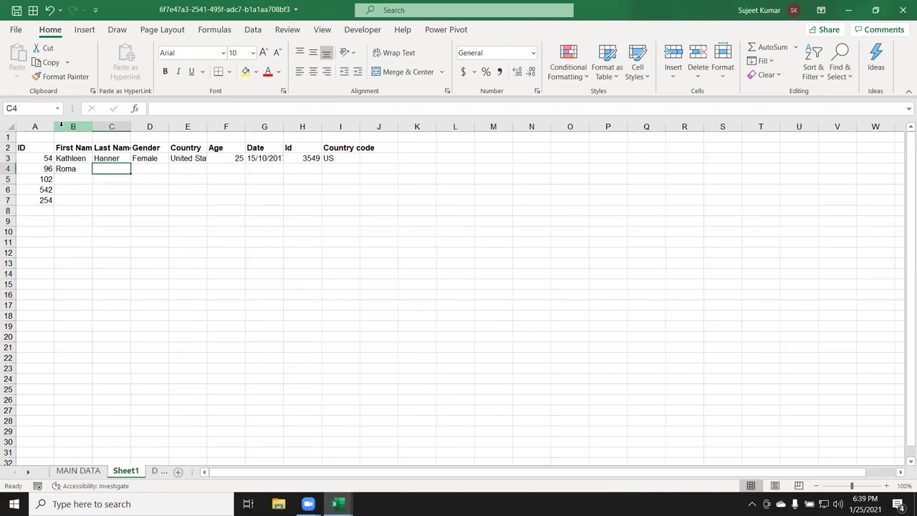
text(=vl)
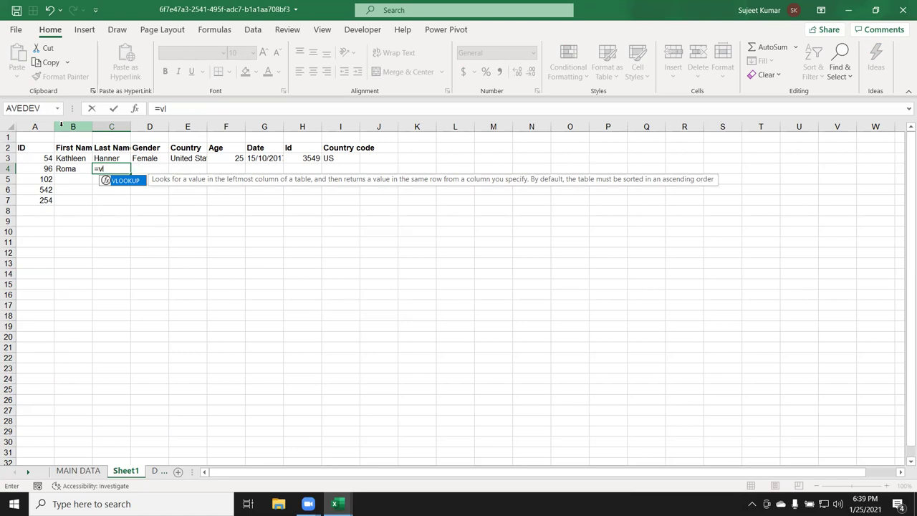
key(Tab)
key(Left)
key(Left)
text(,)
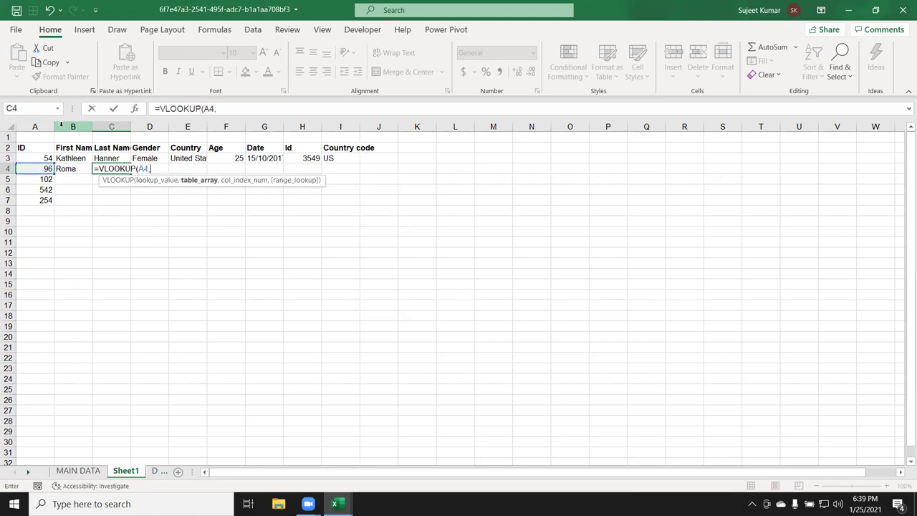
click(78, 471)
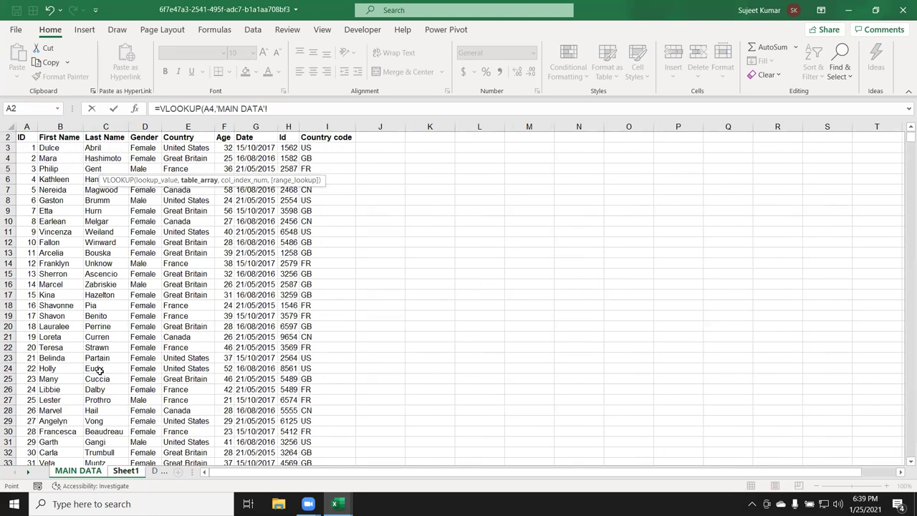
drag(27, 126, 302, 126)
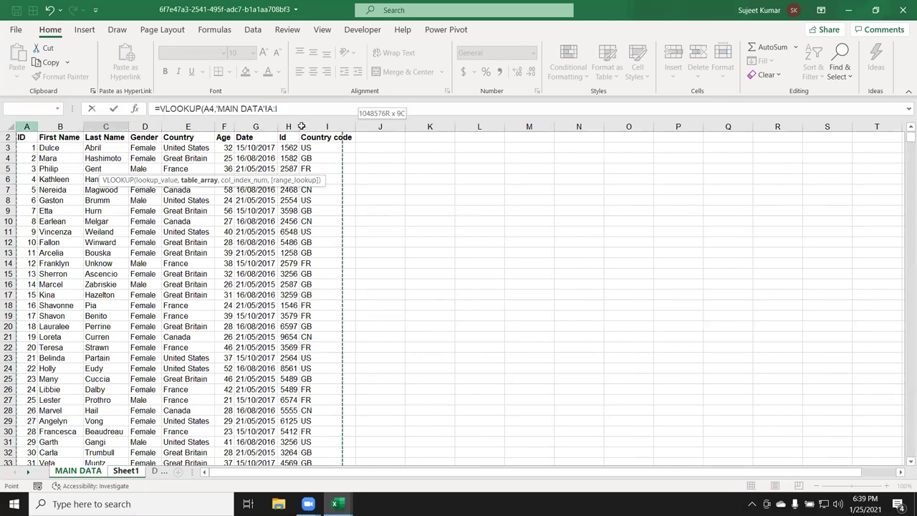
text(,)
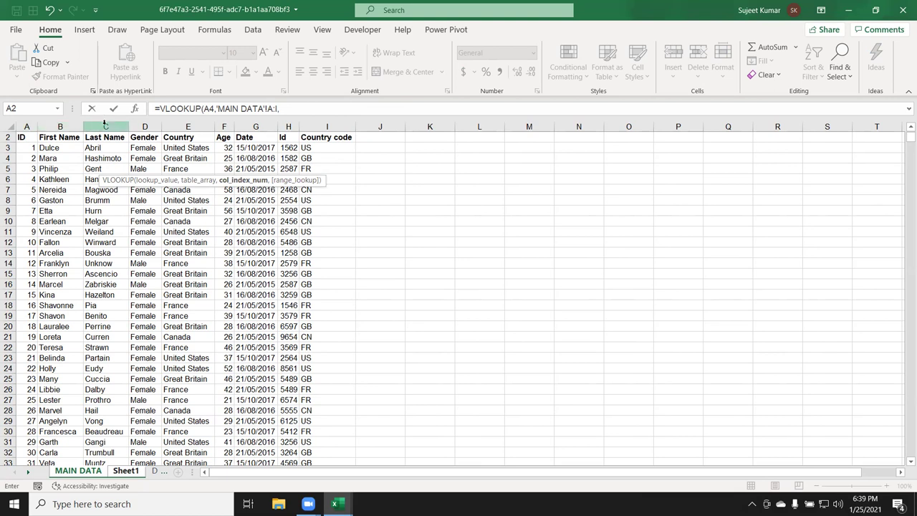
text(3,0)
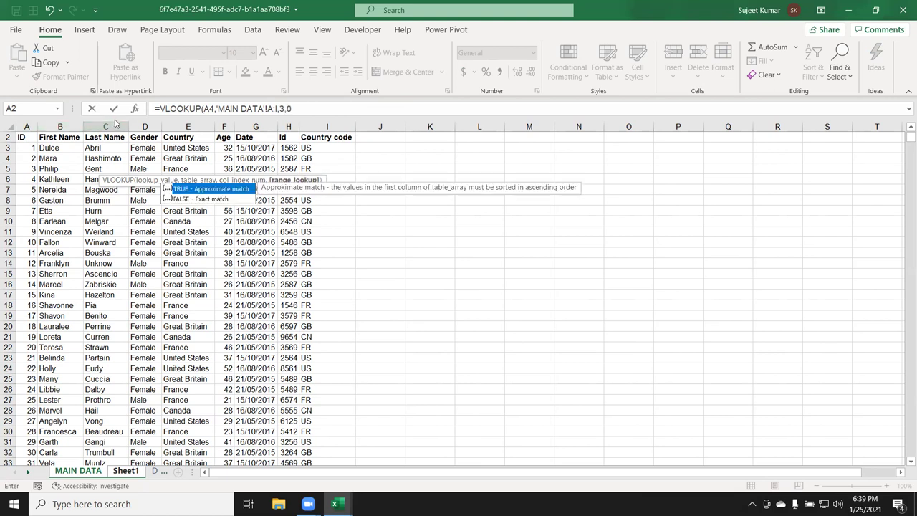
key(Return)
key(Up)
Enter =VLOOKUP(A4,'MAIN DATA'!A:I,4,0) in D4, fixing the #NAME? error so it returns Female.
key(Right)
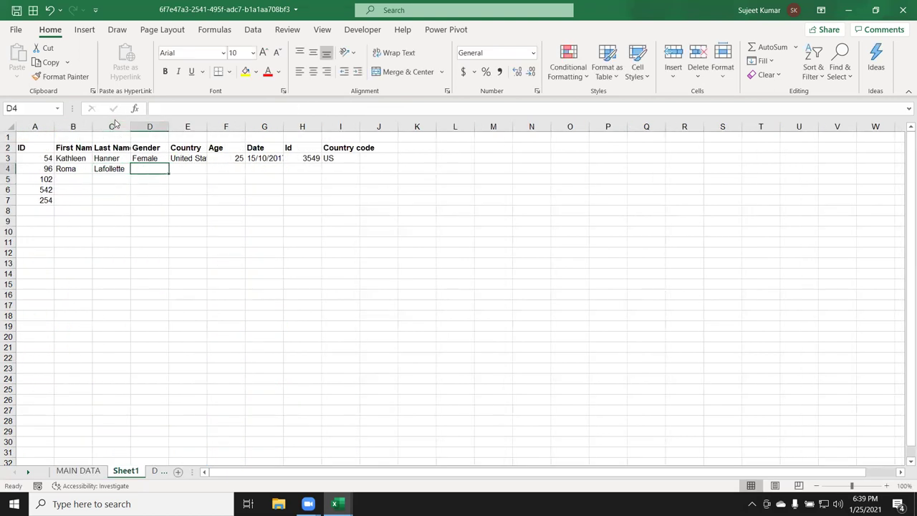
text(=vl)
key(Tab)
key(Left)
key(Left)
key(Left)
text(,)
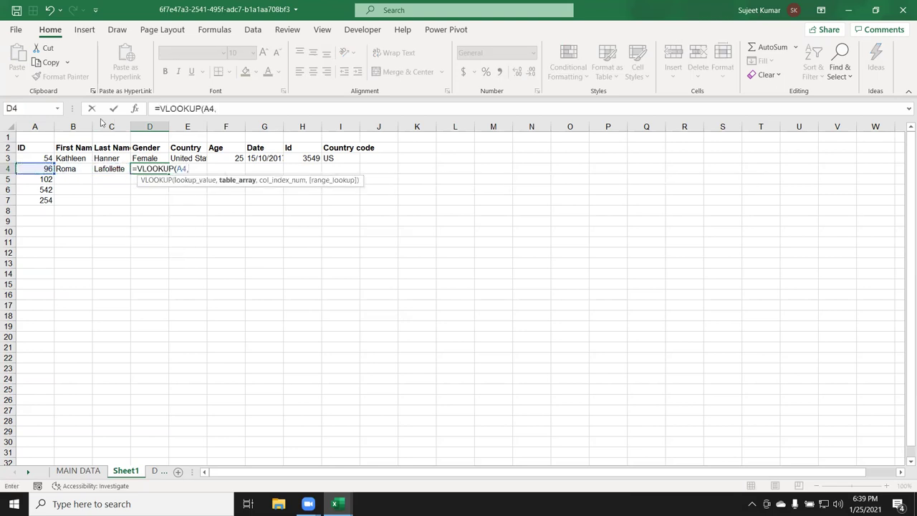
click(78, 470)
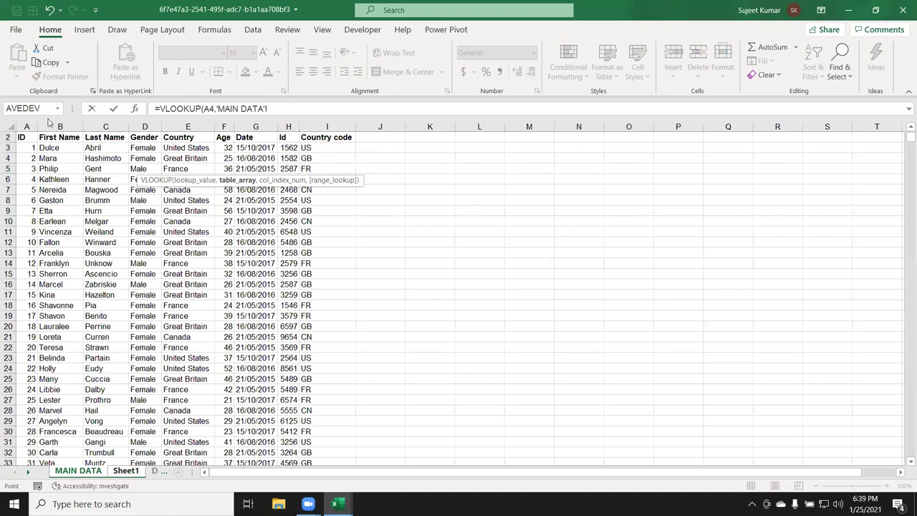
drag(28, 127, 306, 128)
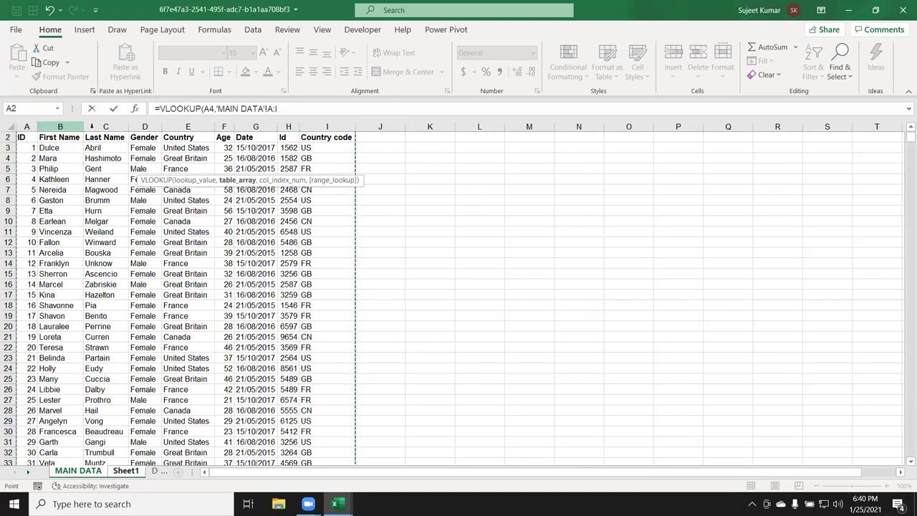
text(,4)
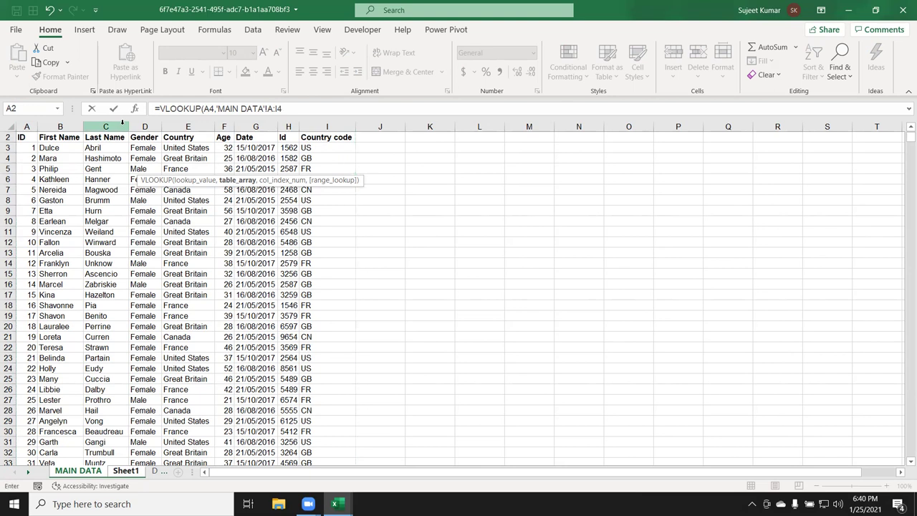
text(,0)
key(Return)
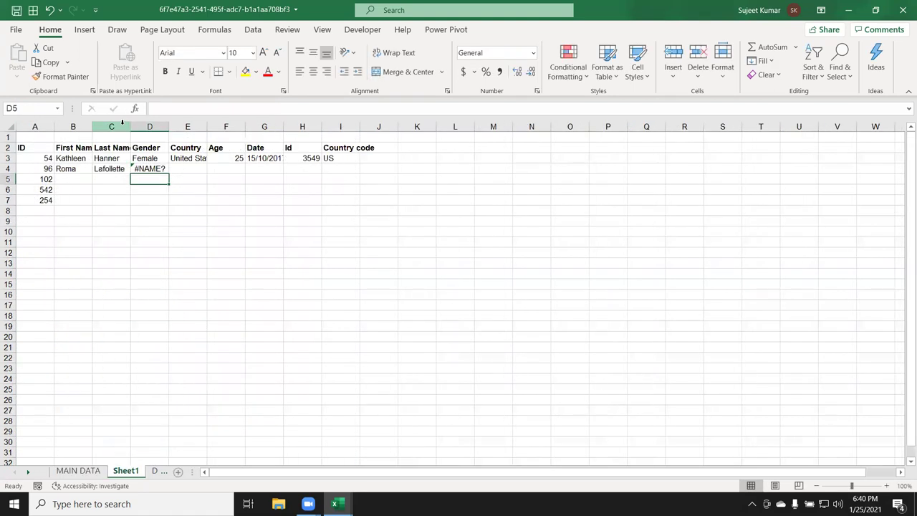
key(Up)
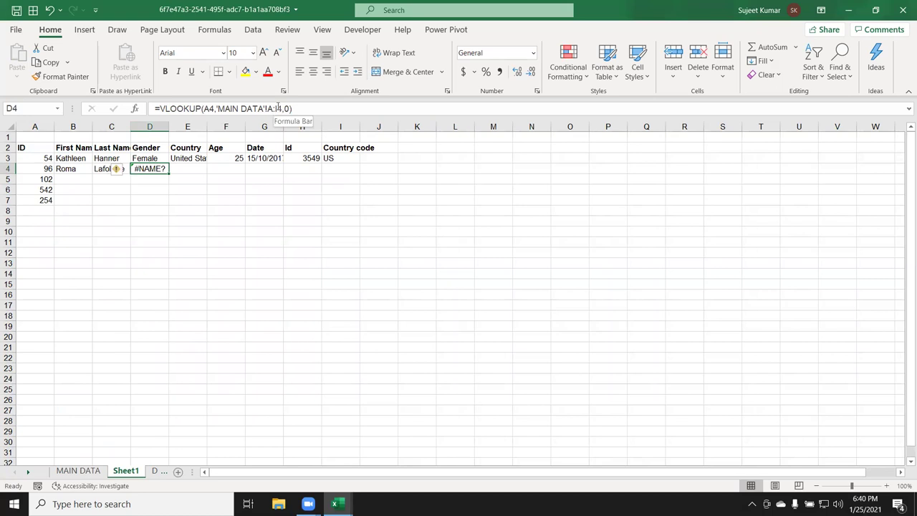
click(276, 109)
key(Return)
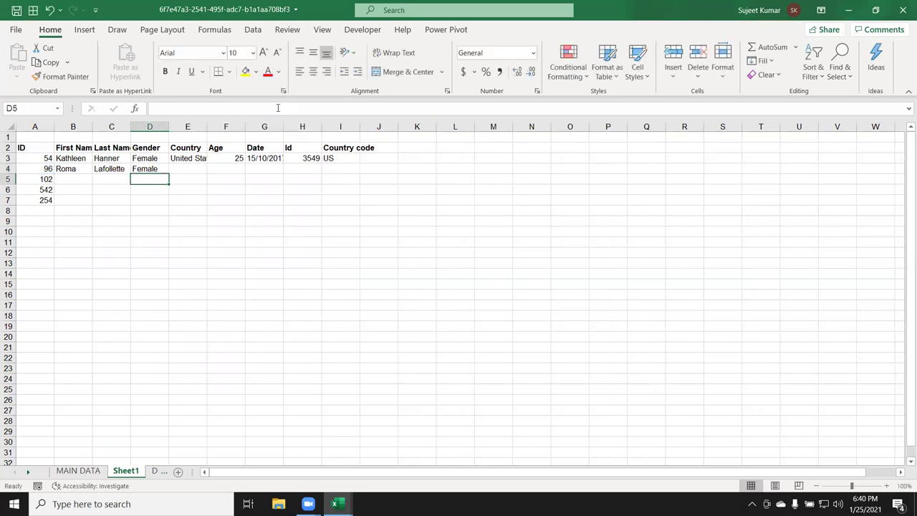
scroll(251, 233, up, 6)
Enter =VLOOKUP(A4,'MAIN DATA'!A:I,5,0) in E4 so it returns United States.
double_click(265, 211)
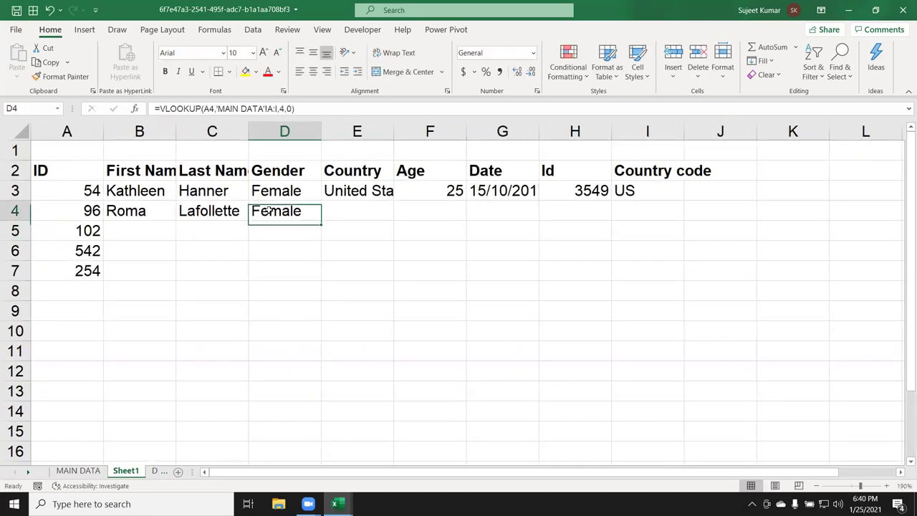
key(Escape)
key(Right)
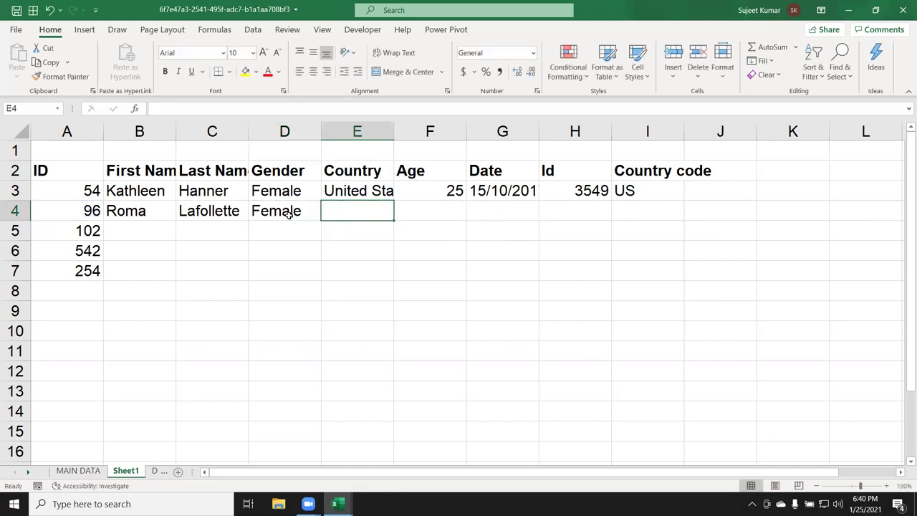
text(=vl)
key(Tab)
click(286, 210)
key(Left)
key(Left)
key(Left)
text(,)
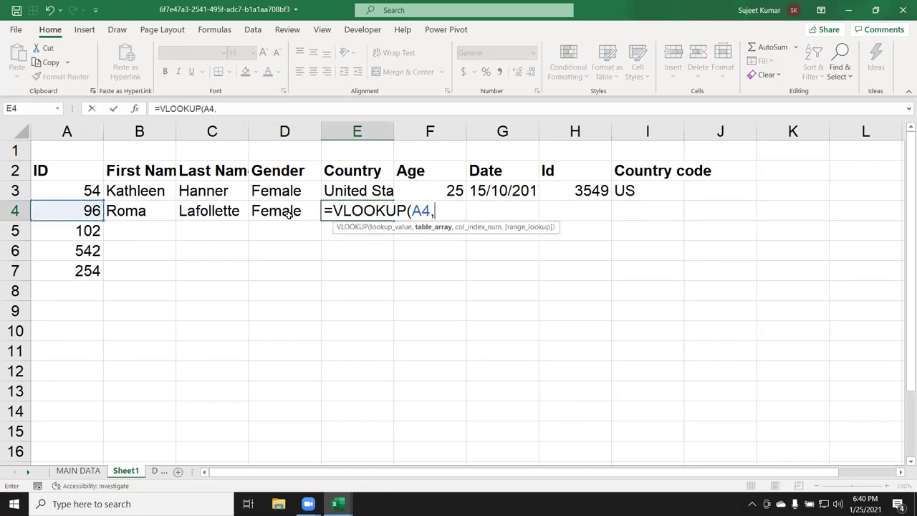
click(79, 470)
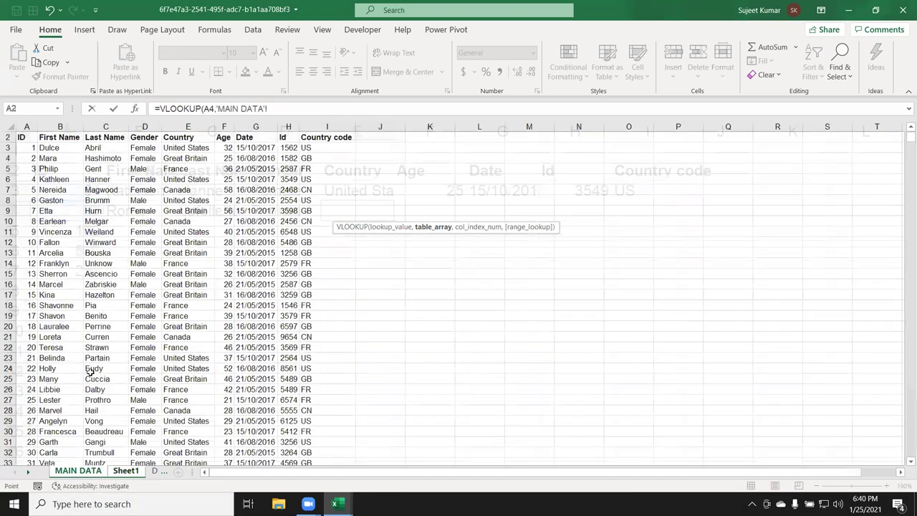
mouse_move(28, 126)
mouse_down()
mouse_move(283, 126)
mouse_move(304, 138)
mouse_up()
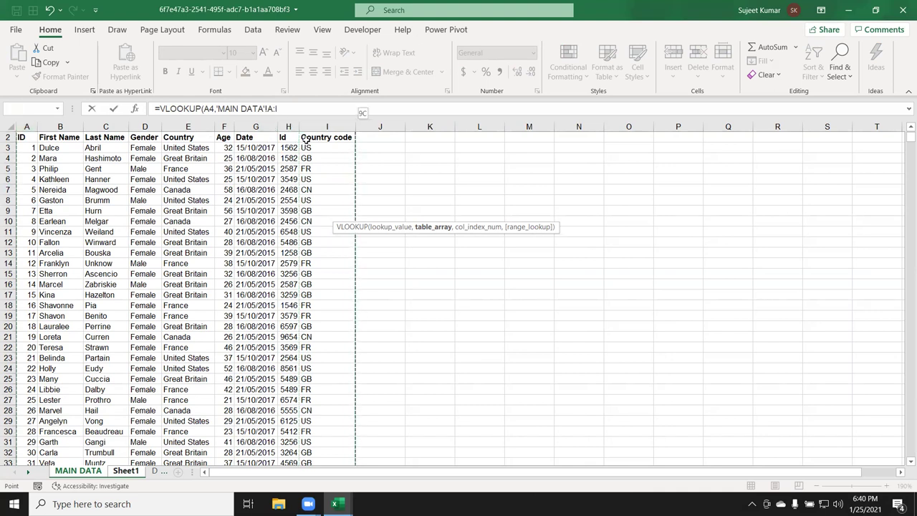
text(,5,0)
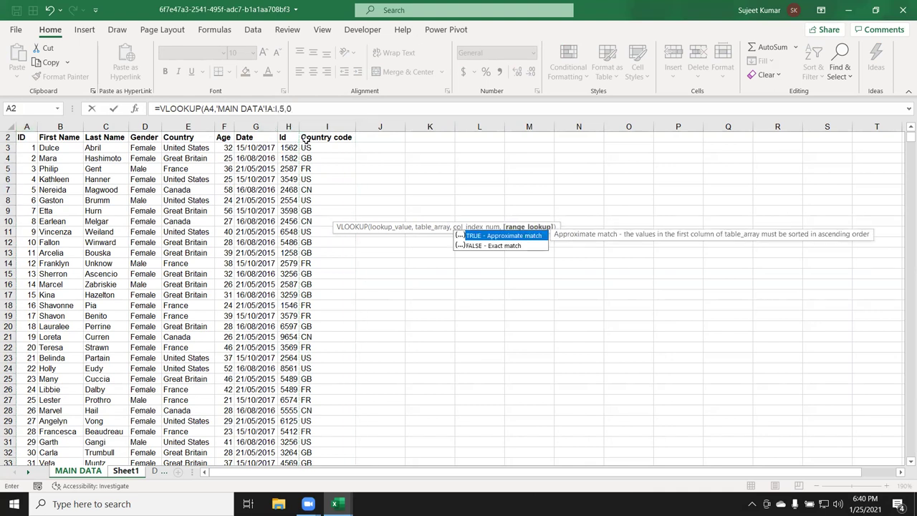
key(Return)
key(Up)
Enter =VLOOKUP(A4,'MAIN DATA'!A:I,6,0) in F4 so it returns age 34.
key(Right)
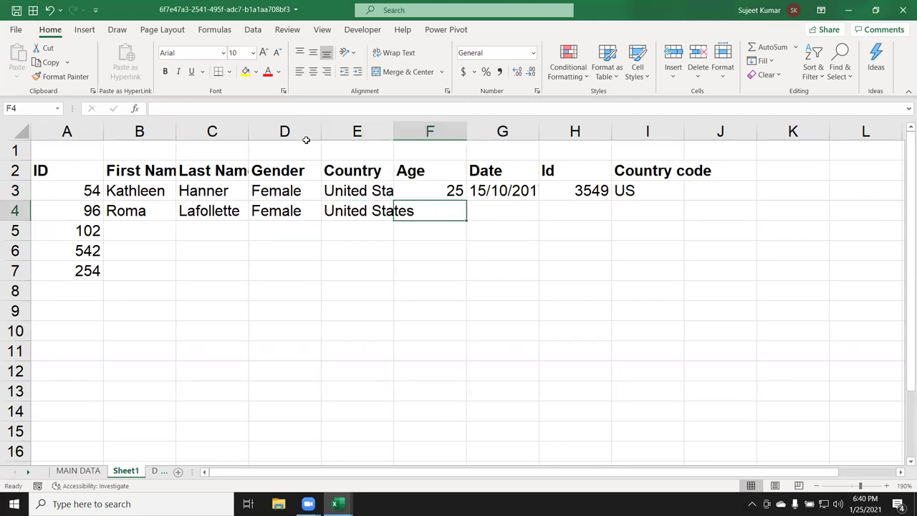
text(=vl)
key(Tab)
key(Left)
key(Left)
key(Left)
key(Left)
key(Left)
text(,)
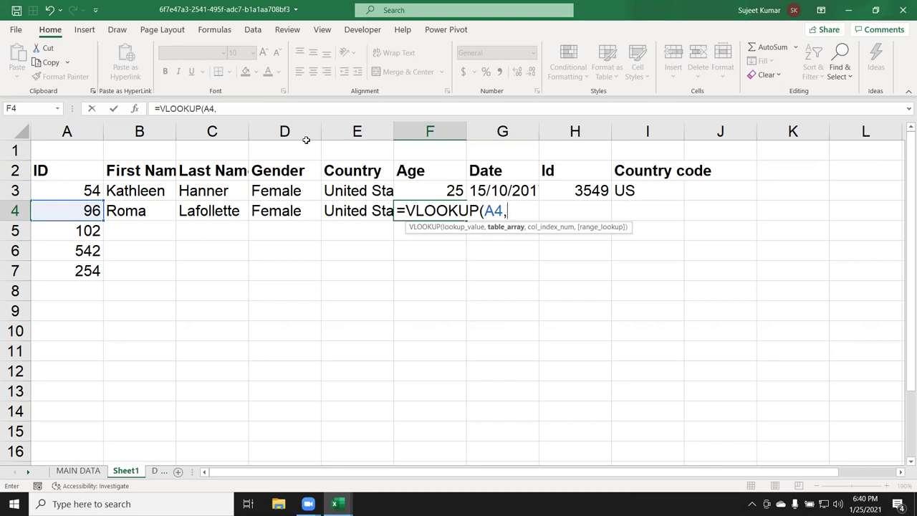
click(80, 471)
drag(27, 126, 314, 133)
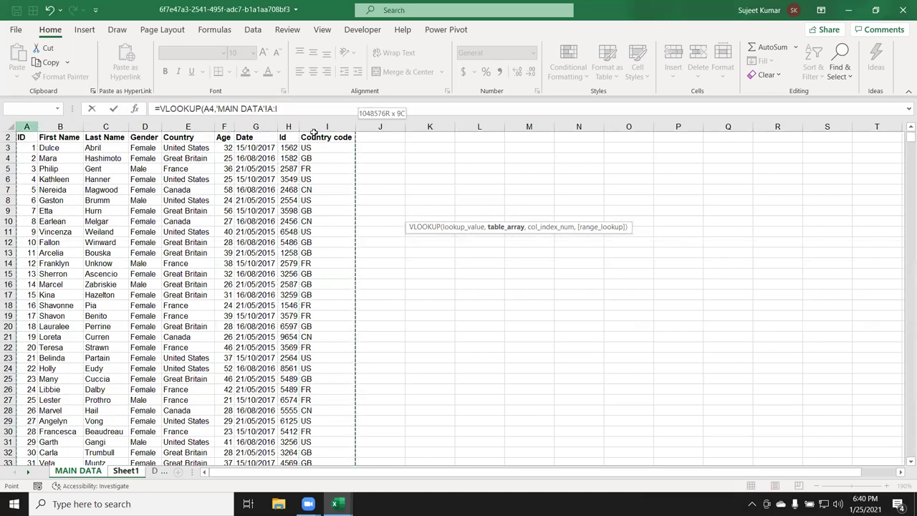
text(,6,0)
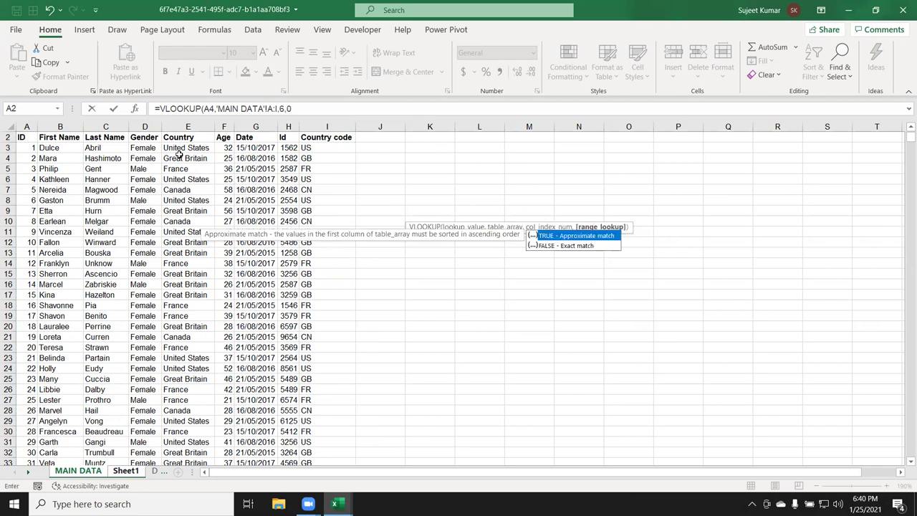
key(Return)
key(Up)
Start a VLOOKUP in G4 for the date, pointing toward the ID column.
key(Right)
text(=)
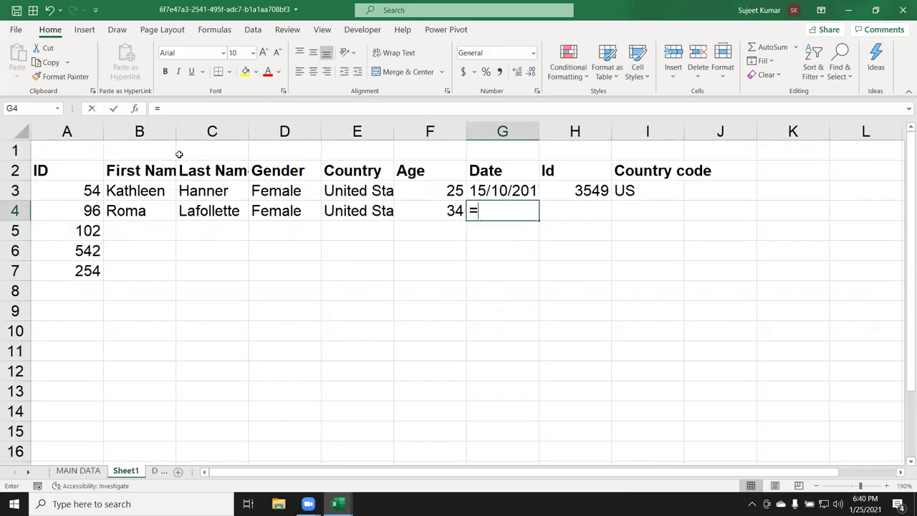
text(vl)
key(Tab)
key(Left)
Finish G4 as =VLOOKUP(A4,'MAIN DATA'!A:H,7,0) to return the date 15/10/2017.
key(Left)
key(Left)
key(Left)
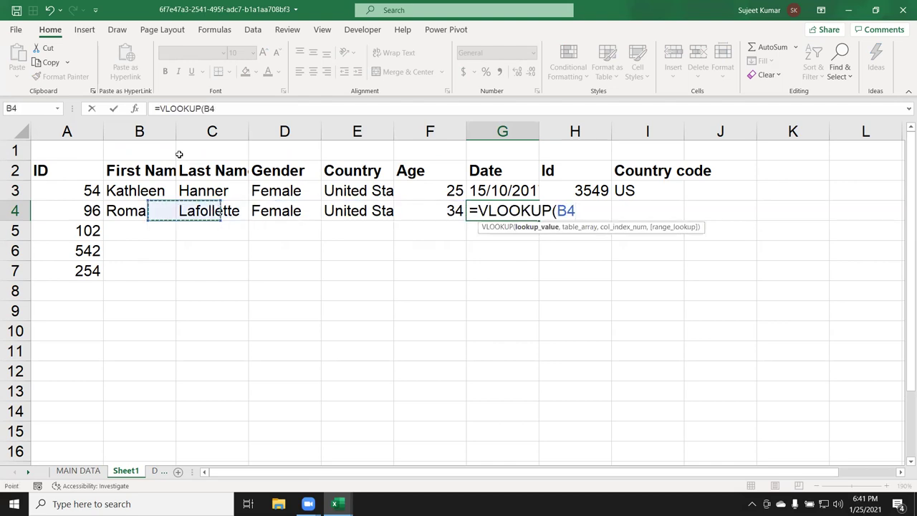
key(Left)
text(,)
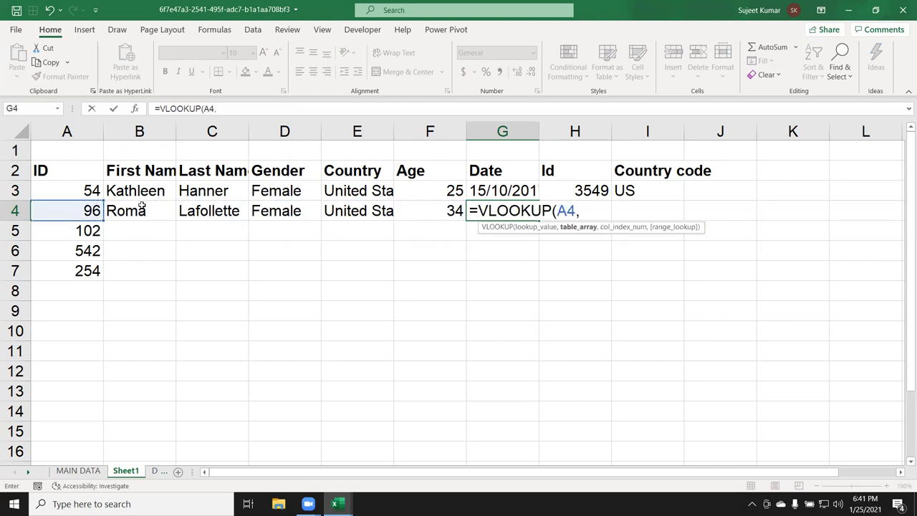
click(84, 472)
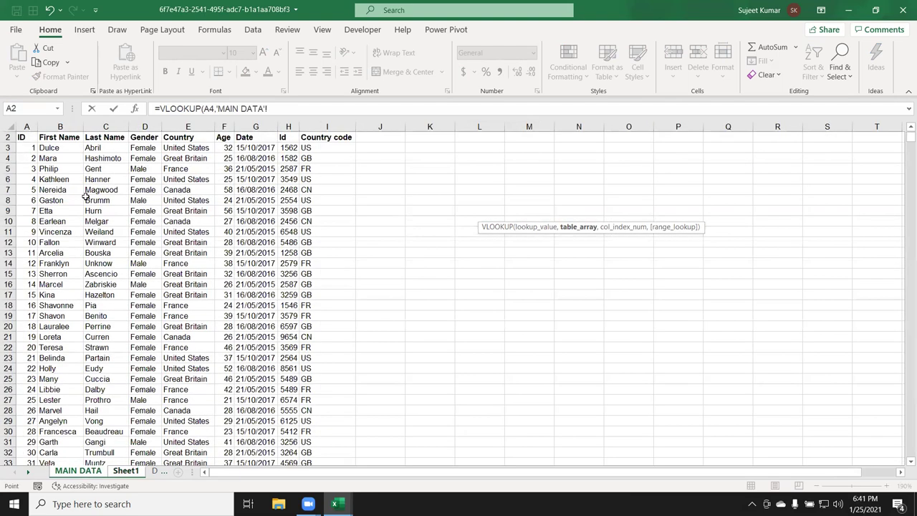
drag(27, 126, 289, 126)
click(295, 108)
text(,)
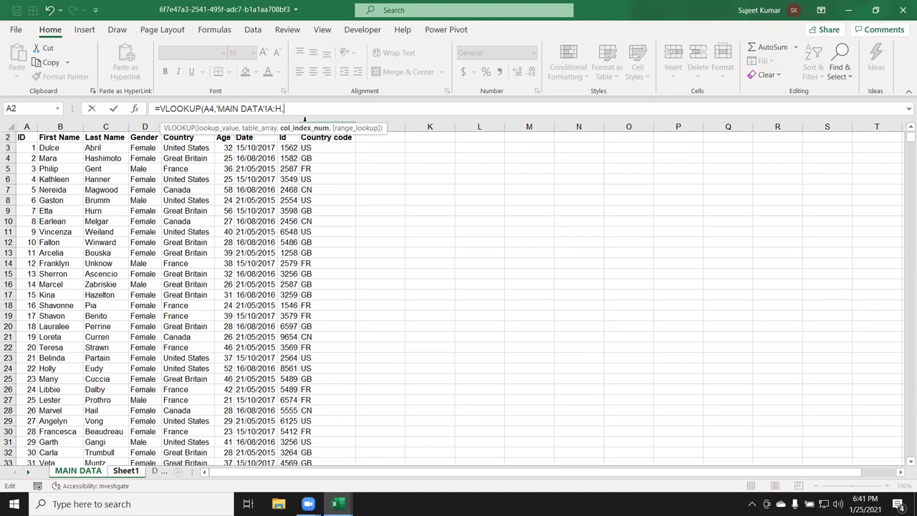
text(7,0)
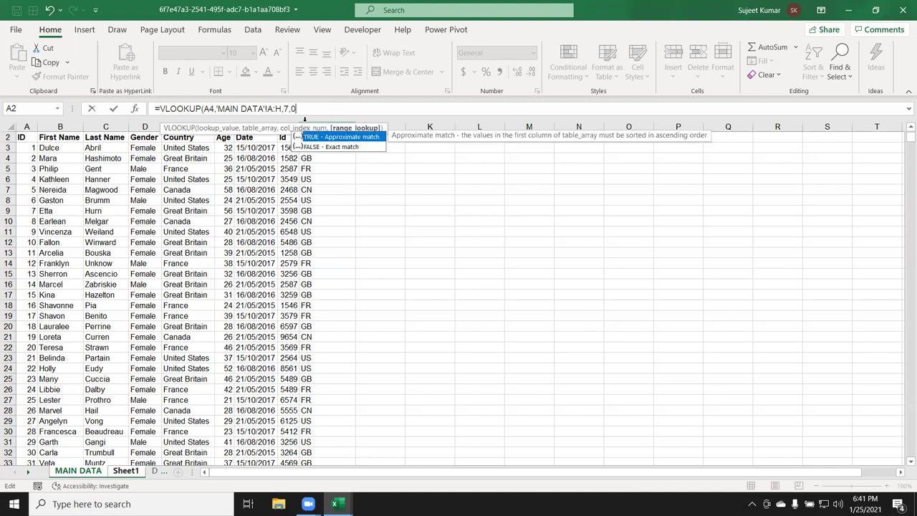
key(Return)
key(Up)
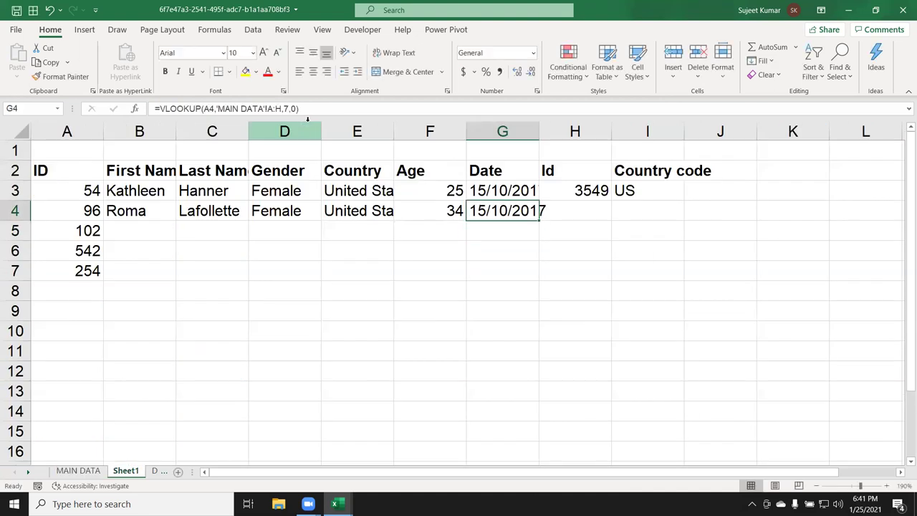
Enter a VLOOKUP in H4 on 'MAIN DATA'!A:I, column 8, returning Id 2654.
key(Right)
text(=vl)
key(Tab)
key(Left)
key(Left)
key(ctrl+Left)
text(,)
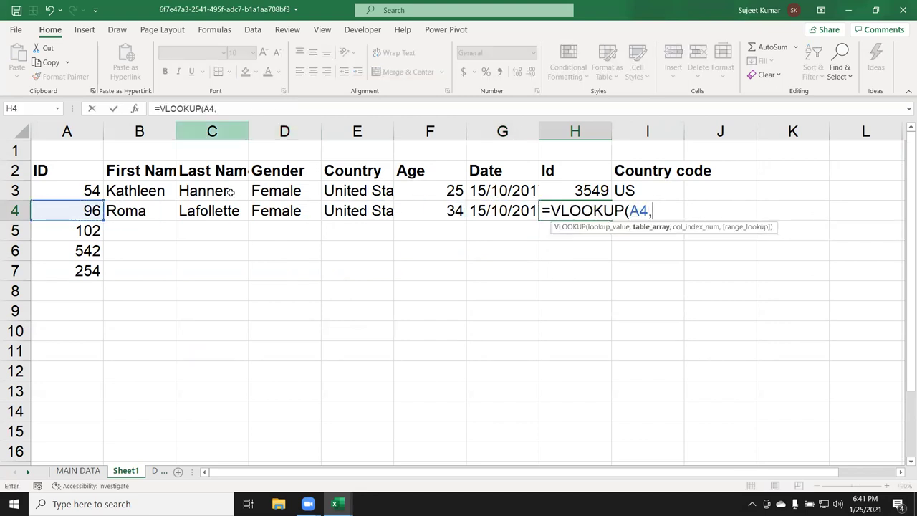
click(79, 470)
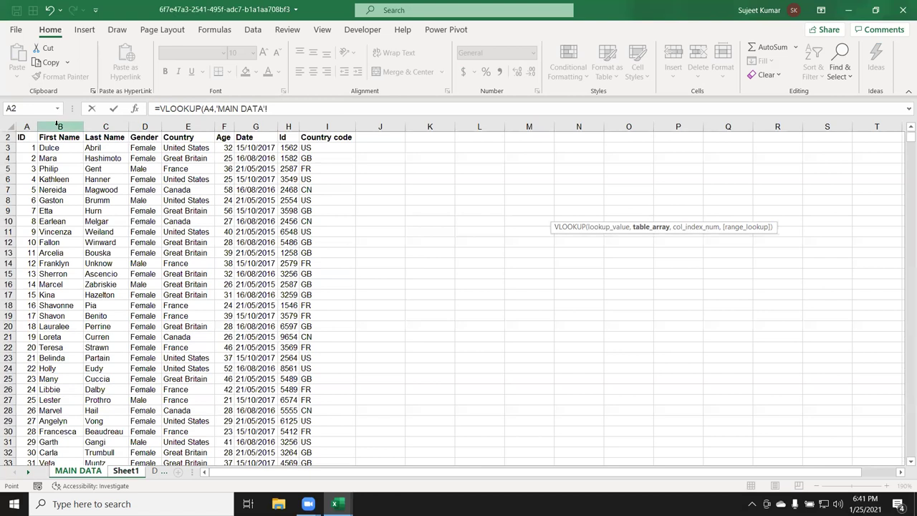
drag(30, 126, 306, 107)
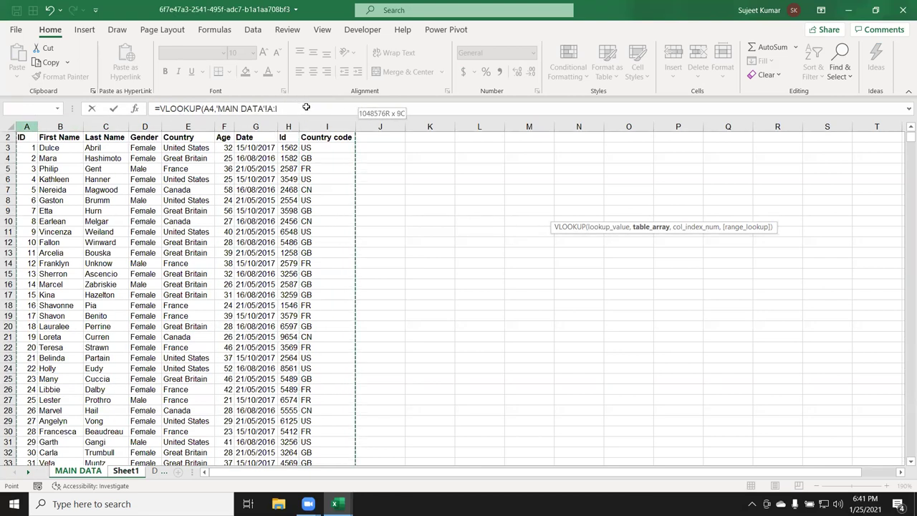
text(,)
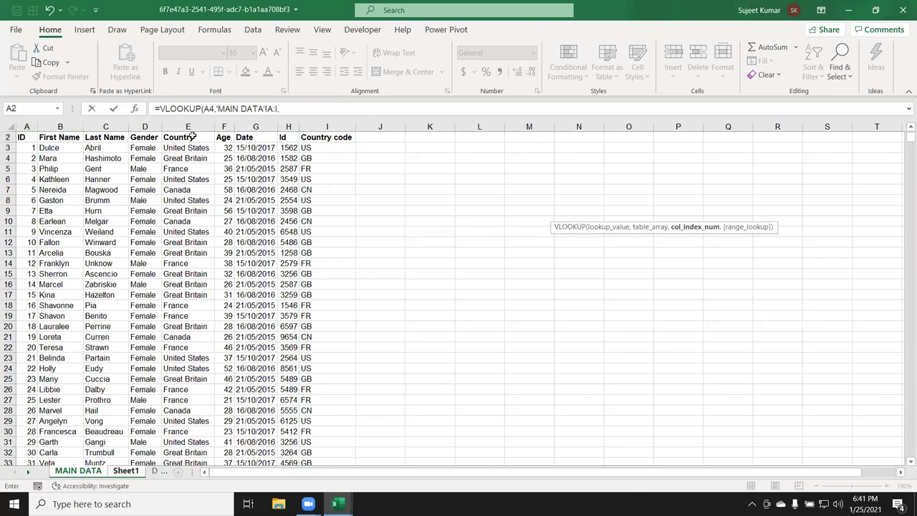
text(8,0)
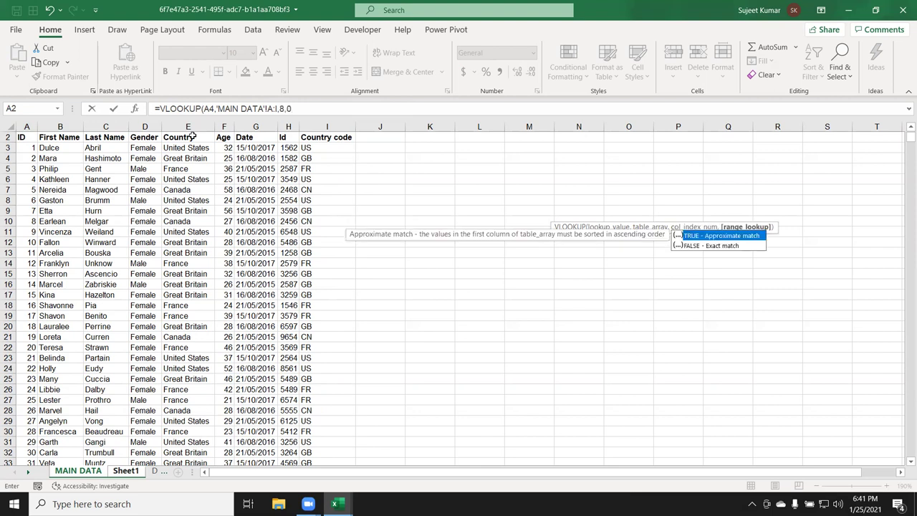
key(Return)
Enter a Country code VLOOKUP in I4 on 'MAIN DATA'!A:I with column index 8.
key(Up)
key(Right)
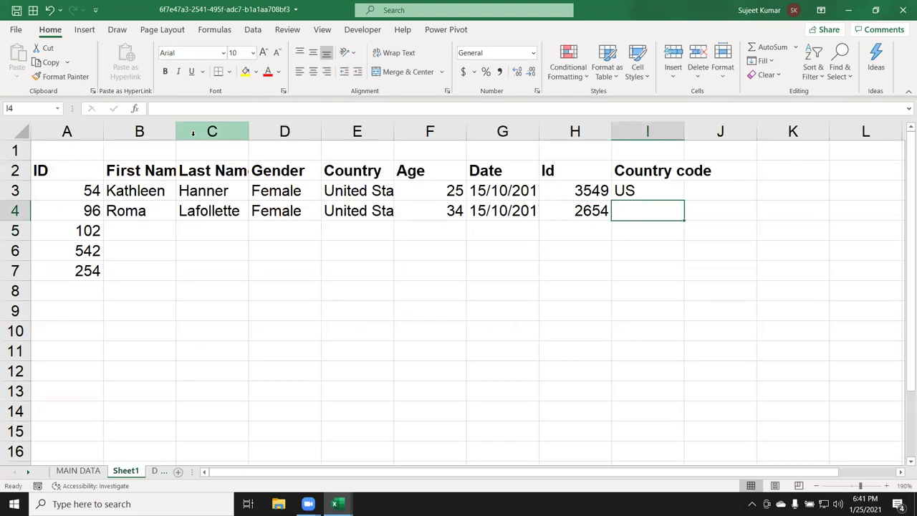
text(=vl)
key(Tab)
key(Left)
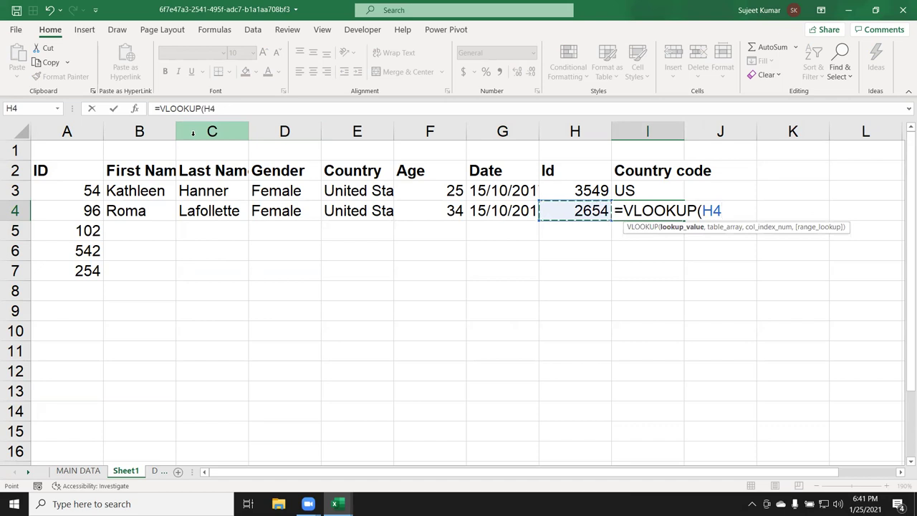
key(Left)
key(Left)
key(Left)
text(,)
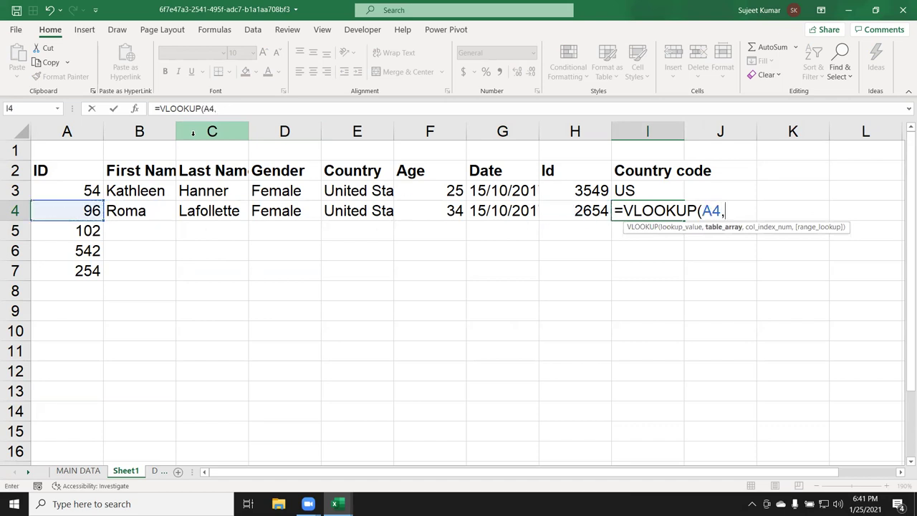
click(96, 463)
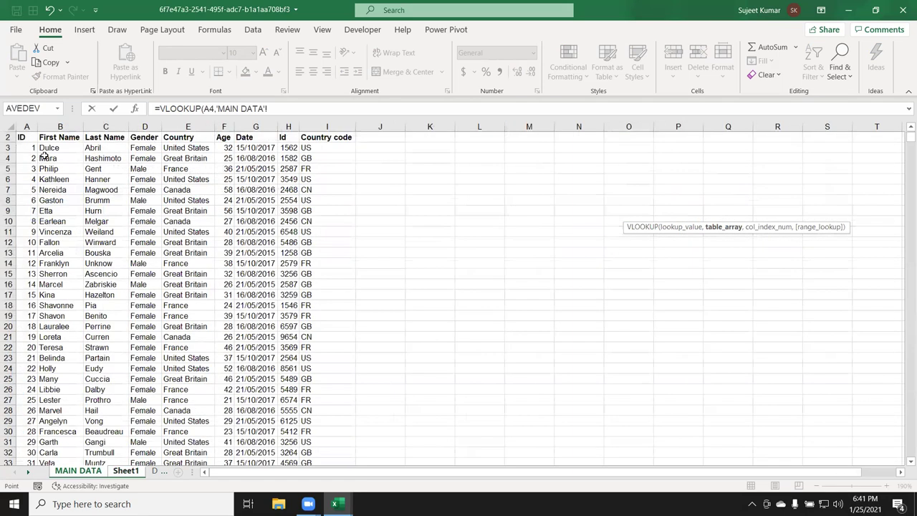
drag(27, 126, 313, 107)
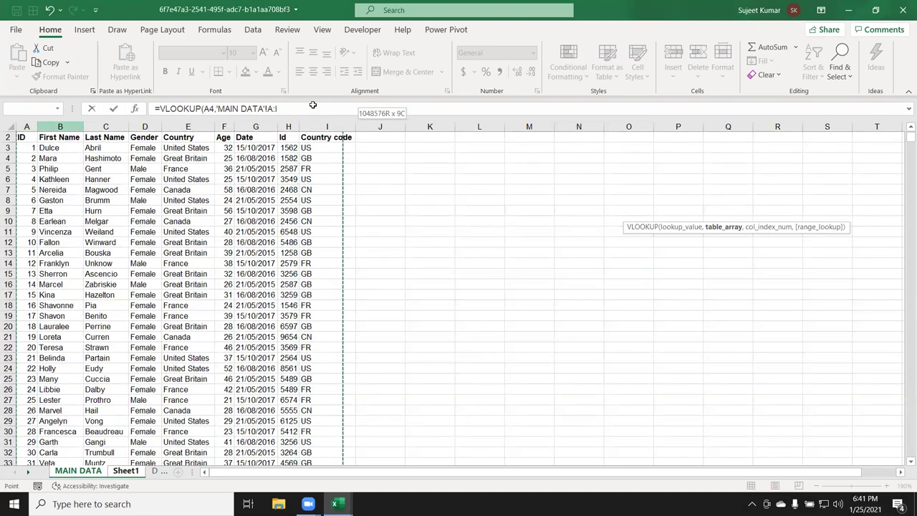
text(,)
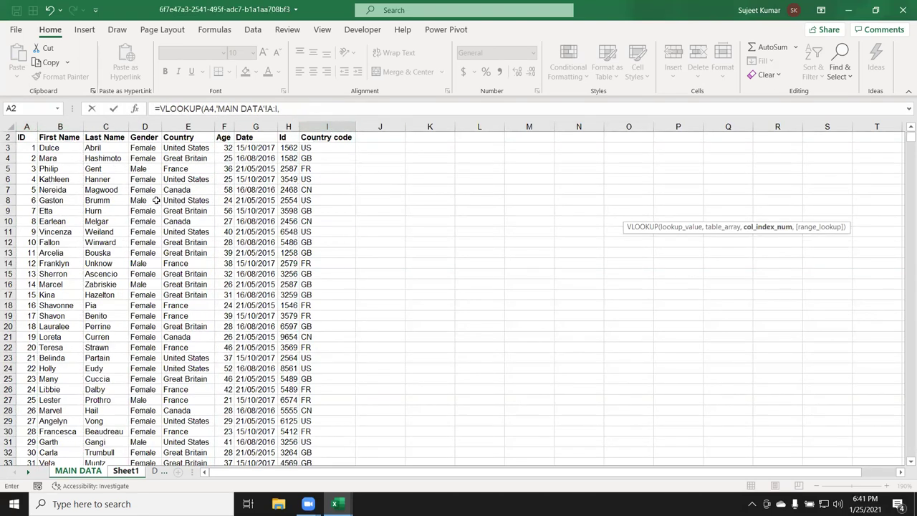
text(8,0)
key(Return)
key(Up)
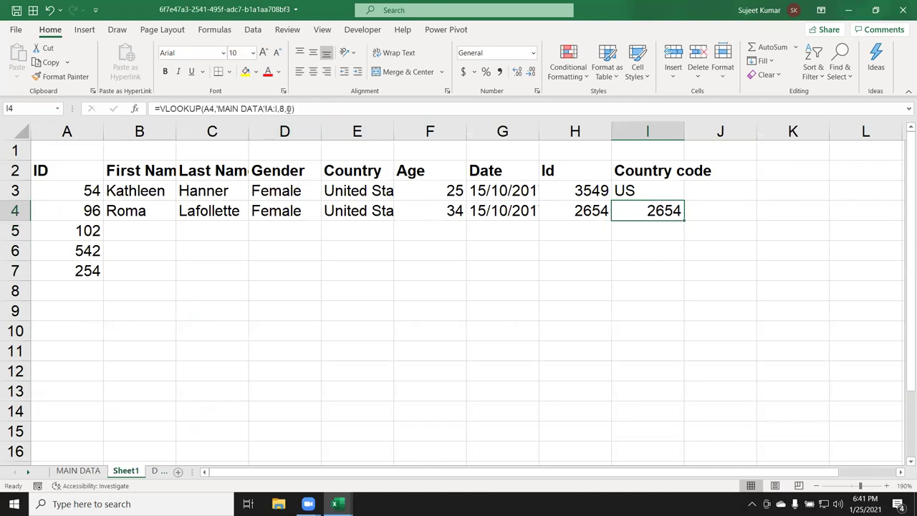
Correct I4's column index from 8 to 9 so it returns US.
click(290, 109)
key(BackSpace)
text(9)
key(Return)
key(Up)
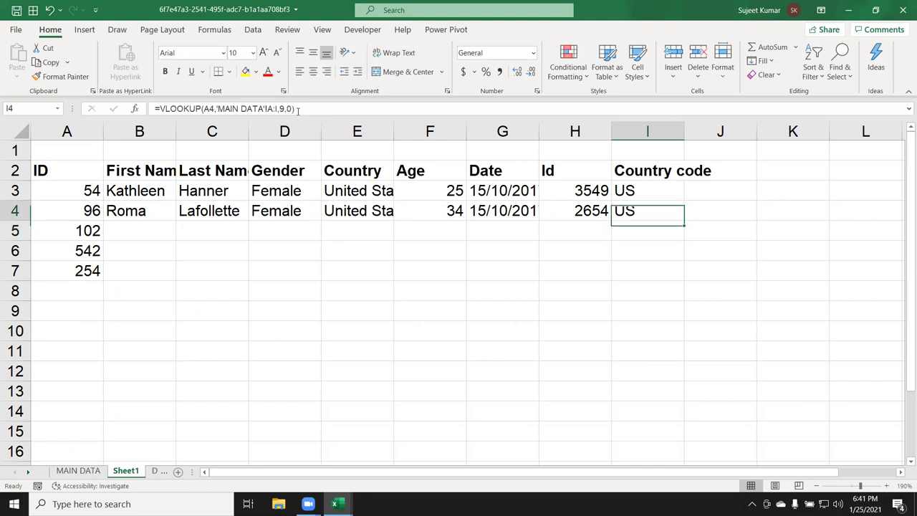
key(Left)
key(Left)
key(Left)
key(Left)
key(Left)
key(Left)
key(Left)
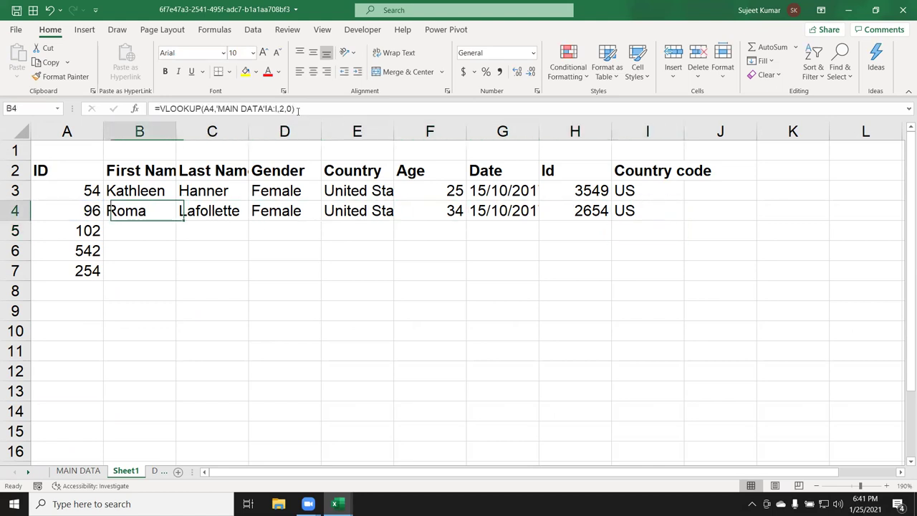
Review the Last Name lookup formula in C4 without changing it.
key(Right)
key(Right)
key(Right)
key(Right)
key(Right)
key(Right)
key(Right)
key(Left)
key(Left)
key(Left)
key(Left)
key(Left)
key(Left)
key(Left)
key(Left)
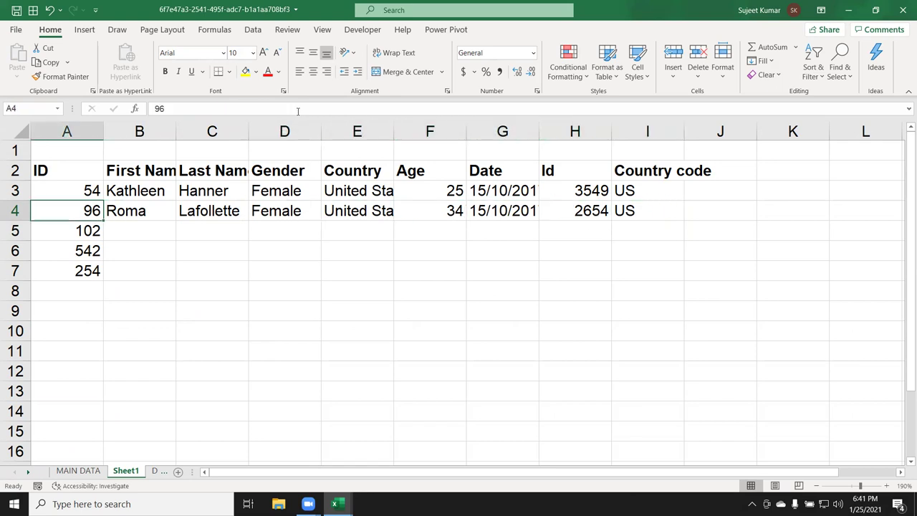
key(Right)
key(Right)
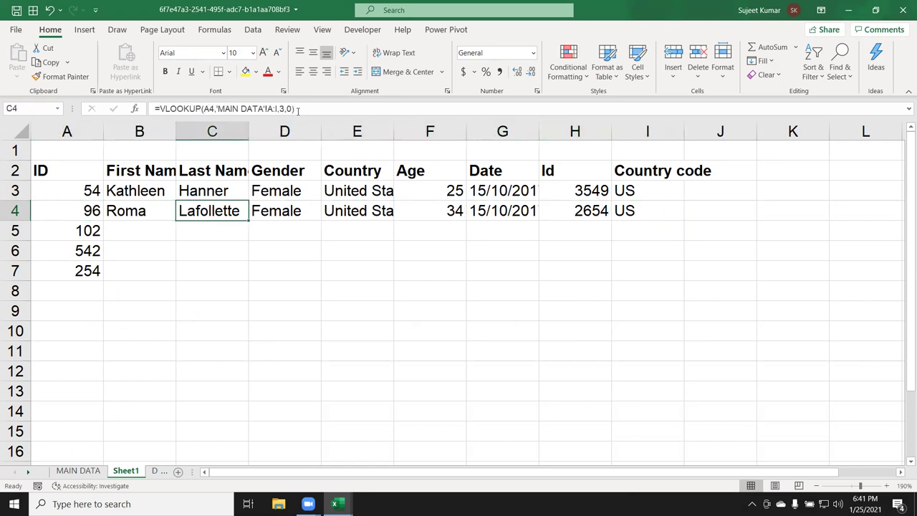
key(F2)
key(Escape)
Enter the column numbers 2 through 9 across B1:I1.
key(Up)
key(Up)
key(Up)
key(Left)
key(Left)
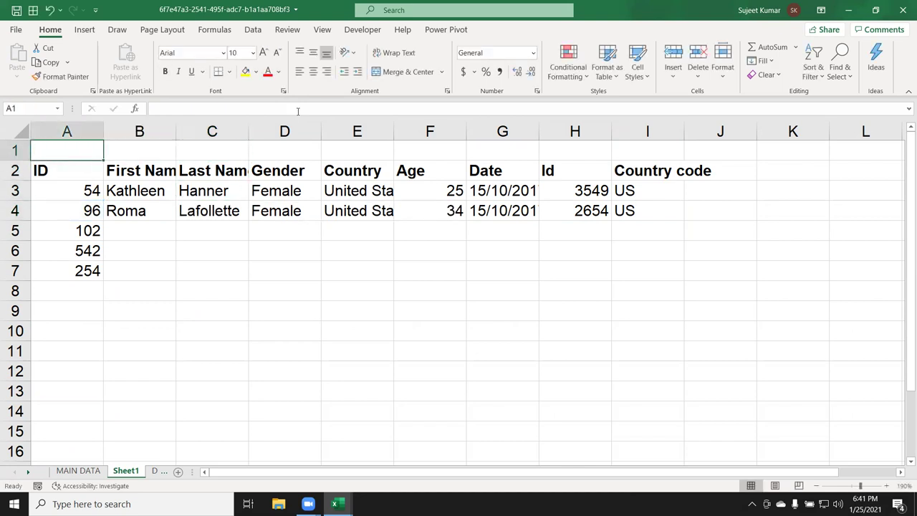
key(Right)
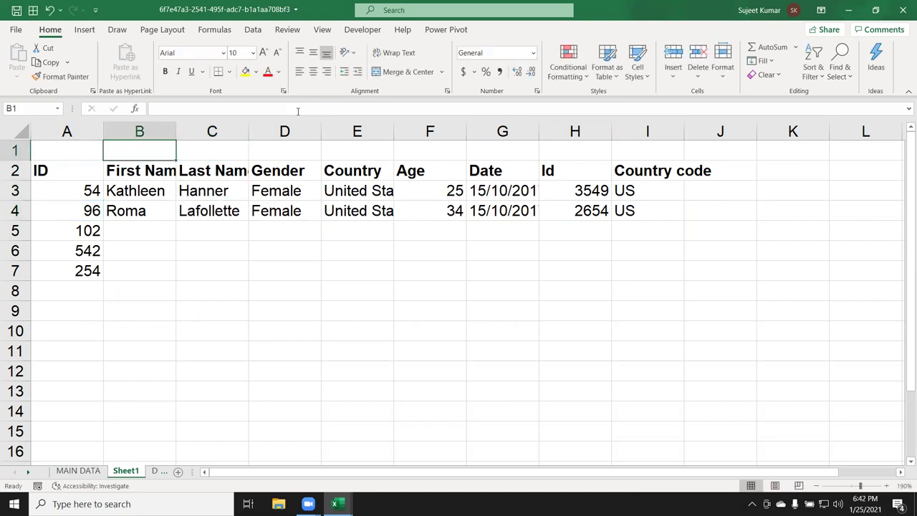
text(2)
key(Tab)
text(3)
key(Tab)
text(4)
key(Tab)
key(5)
key(Tab)
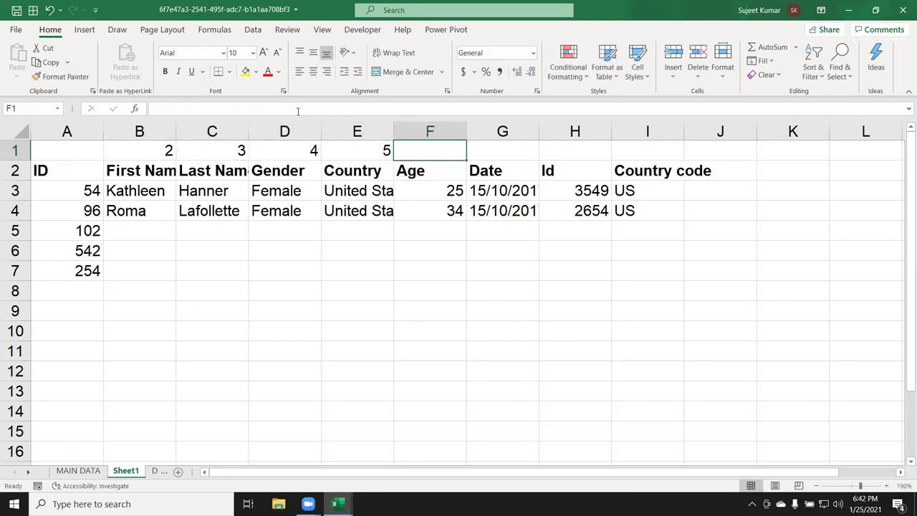
text(6)
key(Tab)
text(7)
key(Tab)
text(8)
key(Tab)
text(9)
key(Return)
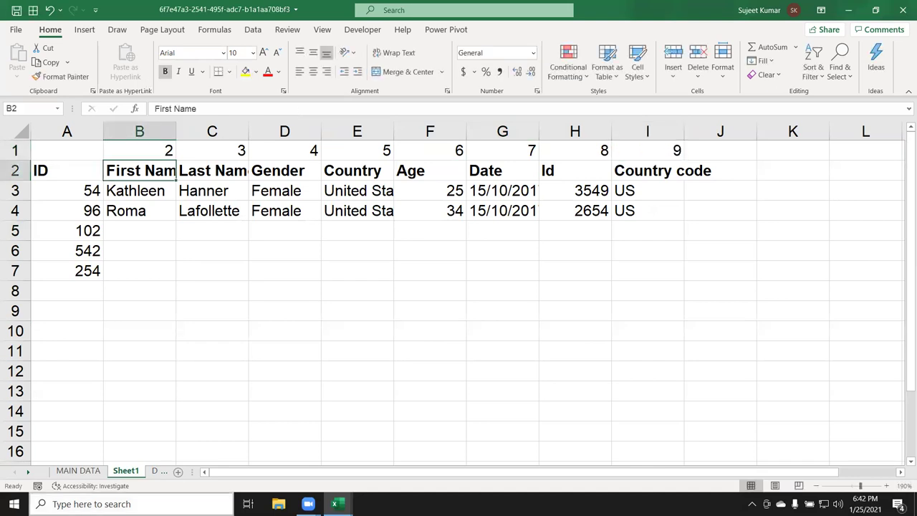
Compare MAIN DATA's columns with Sheet1, checking the Id value 3549 in H3.
click(78, 470)
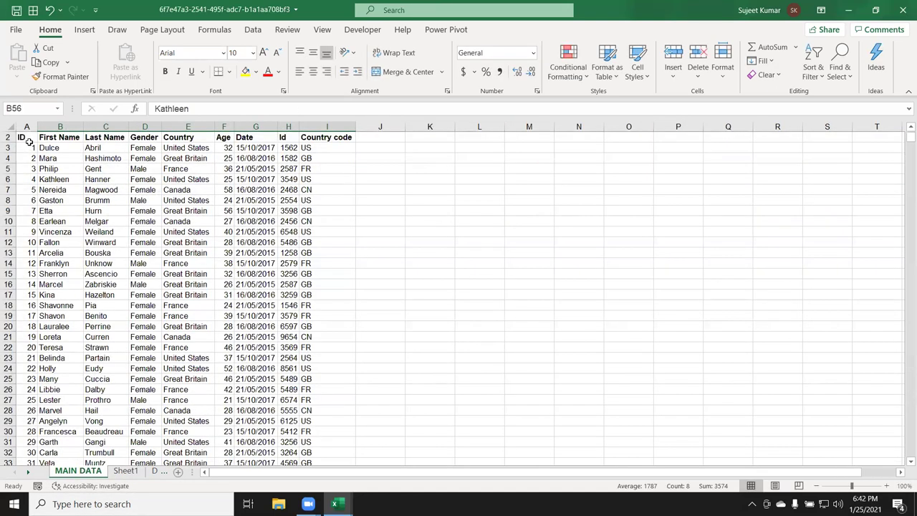
drag(30, 142, 256, 129)
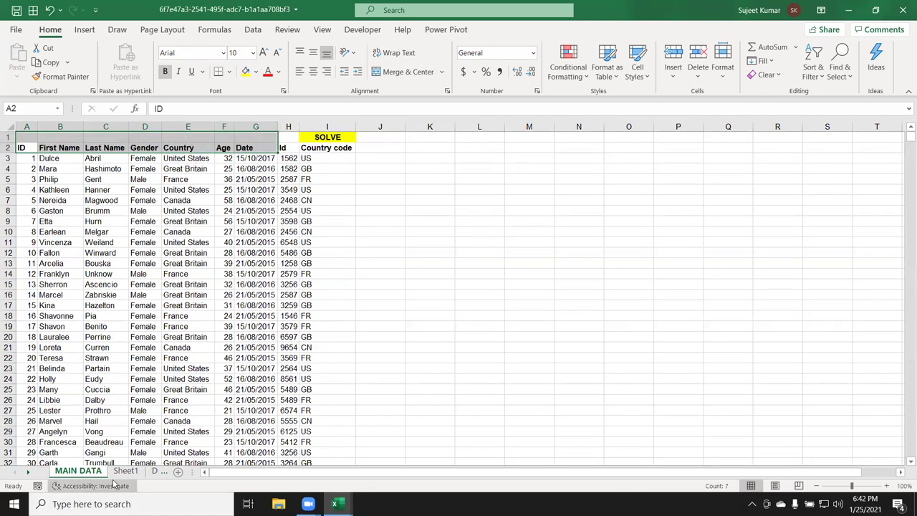
click(126, 472)
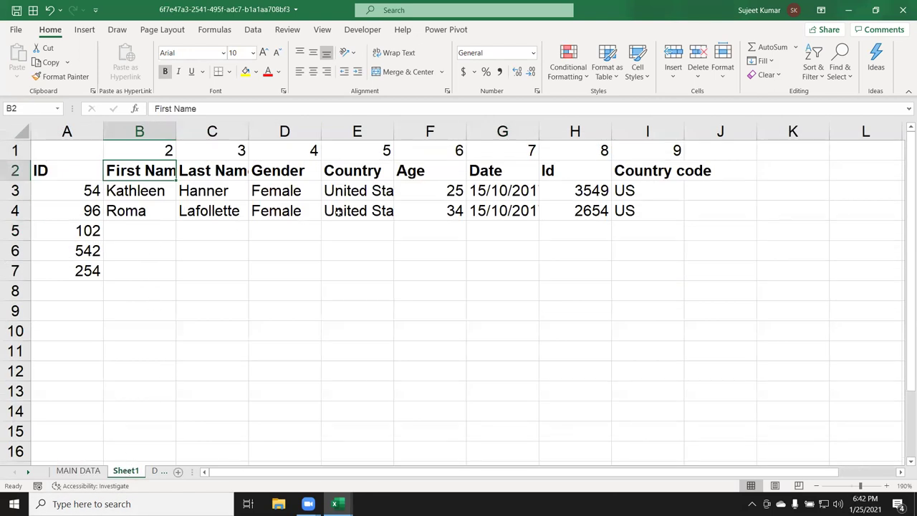
click(589, 185)
In B5, enter =VLOOKUP(A5,'MAIN DATA'!A:I,Sheet1!B1,0) for ID 102's first name.
click(153, 233)
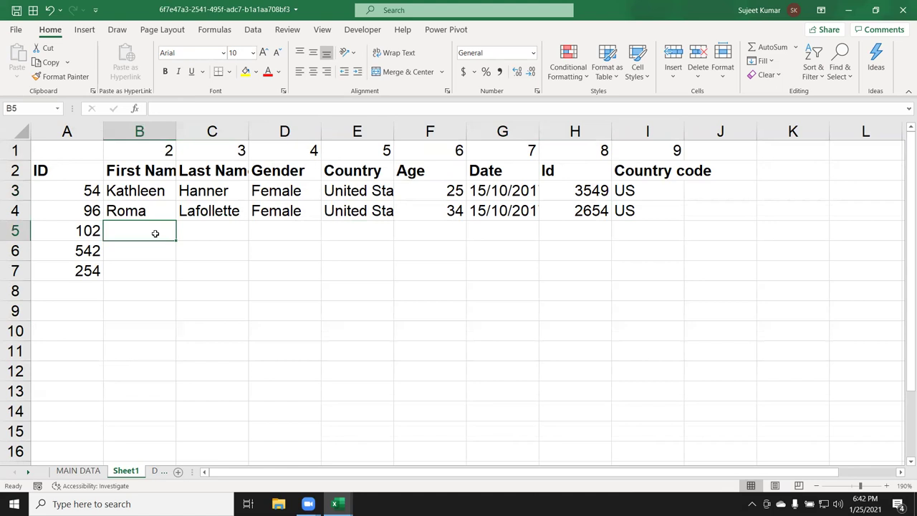
text(=vl)
key(Tab)
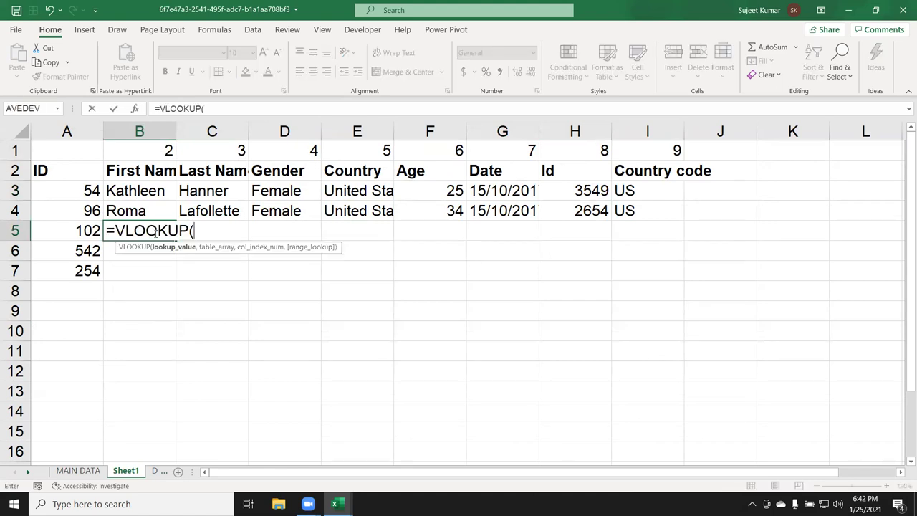
key(Left)
text(,)
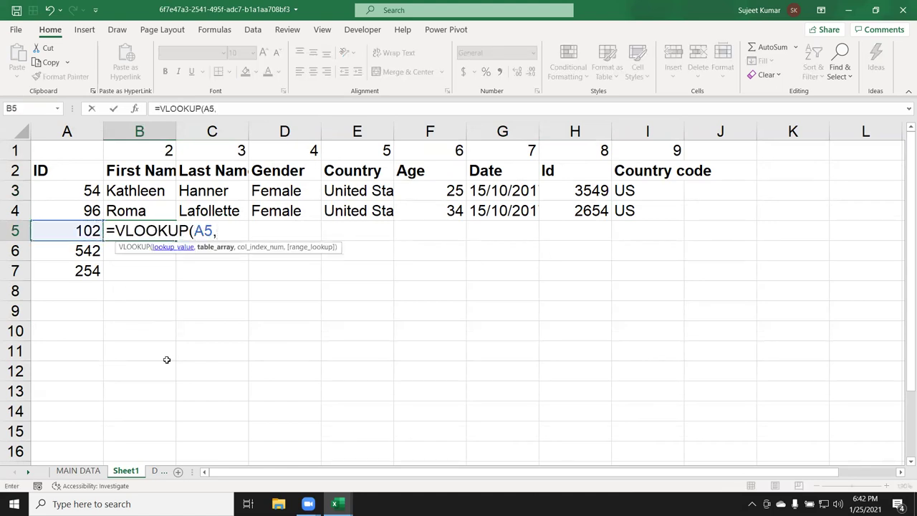
click(64, 471)
drag(29, 127, 198, 120)
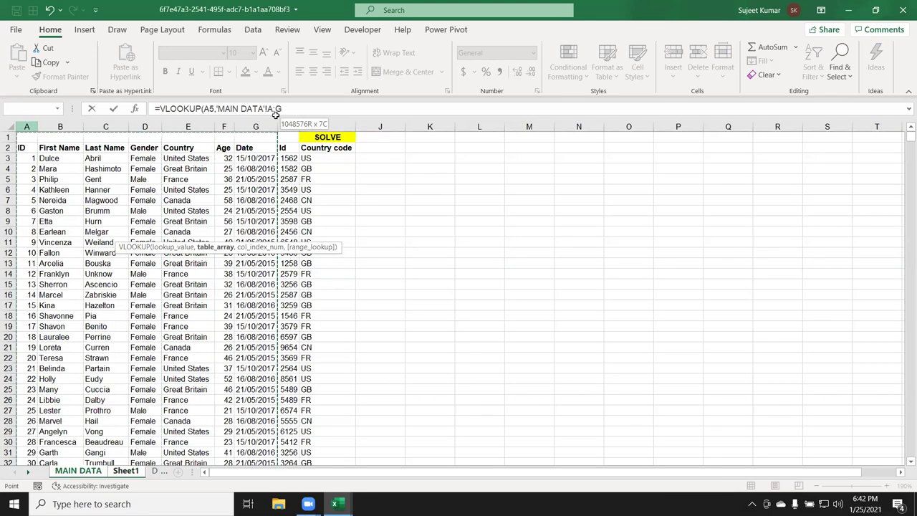
drag(197, 121, 304, 115)
text(,)
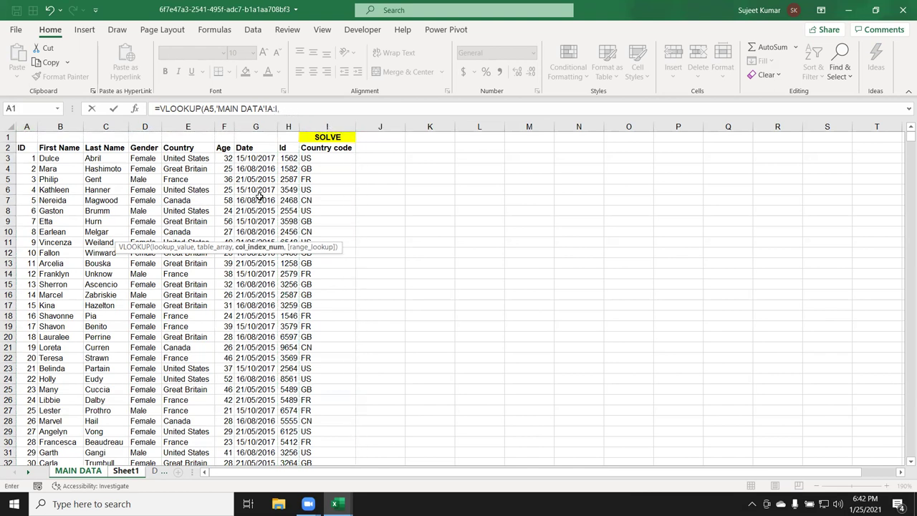
click(155, 477)
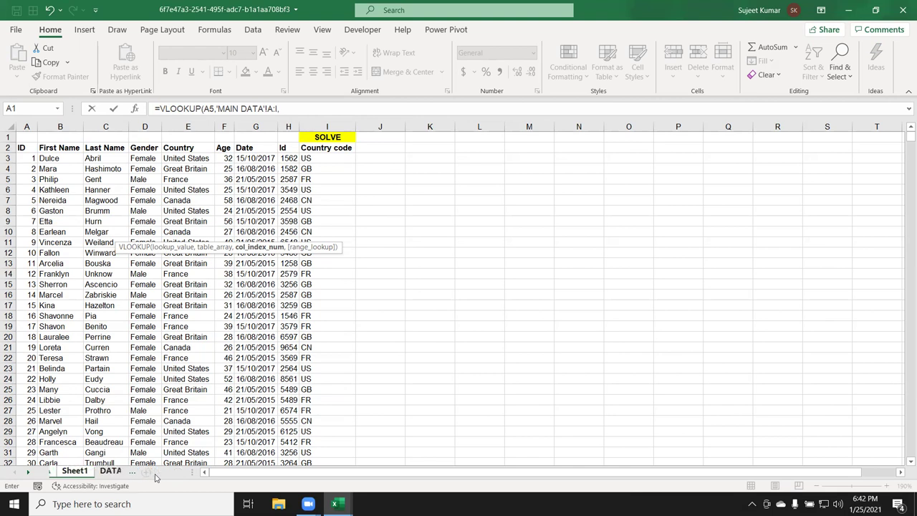
click(36, 469)
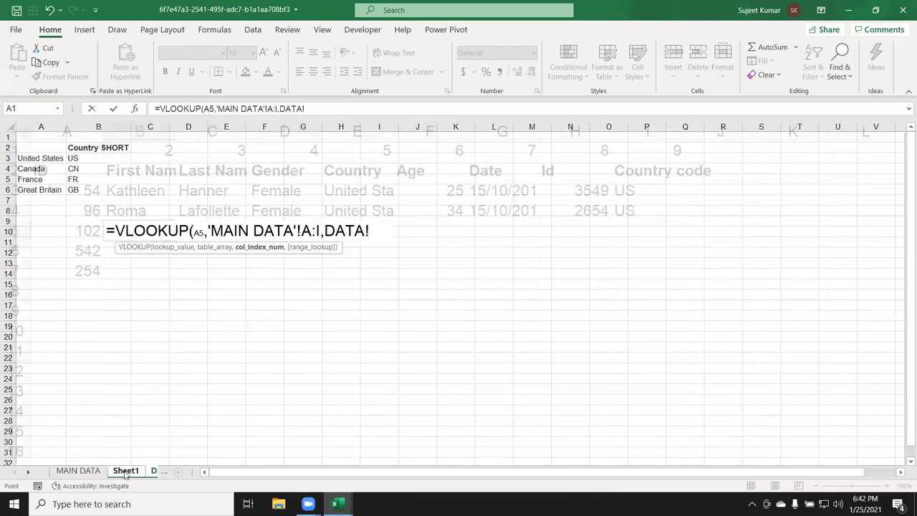
click(151, 154)
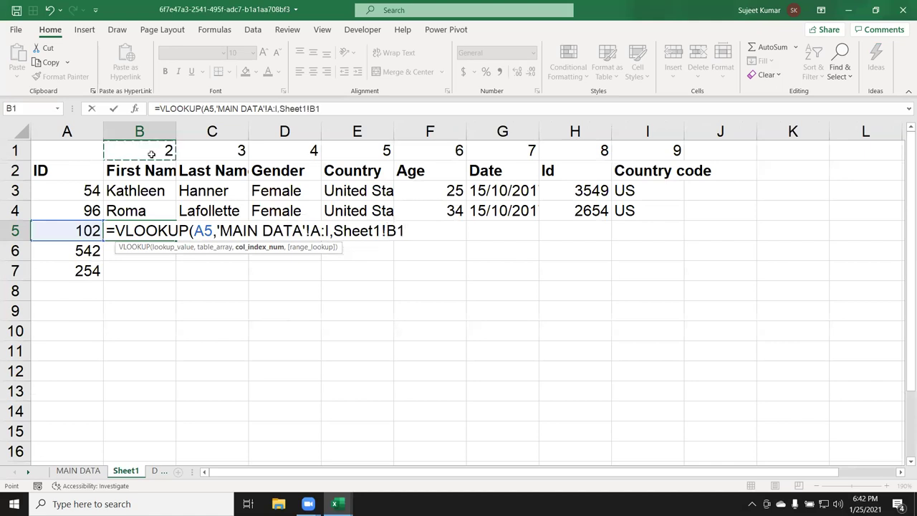
text(,0)
key(Return)
key(Up)
Anchor B5's references to =VLOOKUP($A5,'MAIN DATA'!$A:$I,Sheet1!B$1,0).
double_click(123, 234)
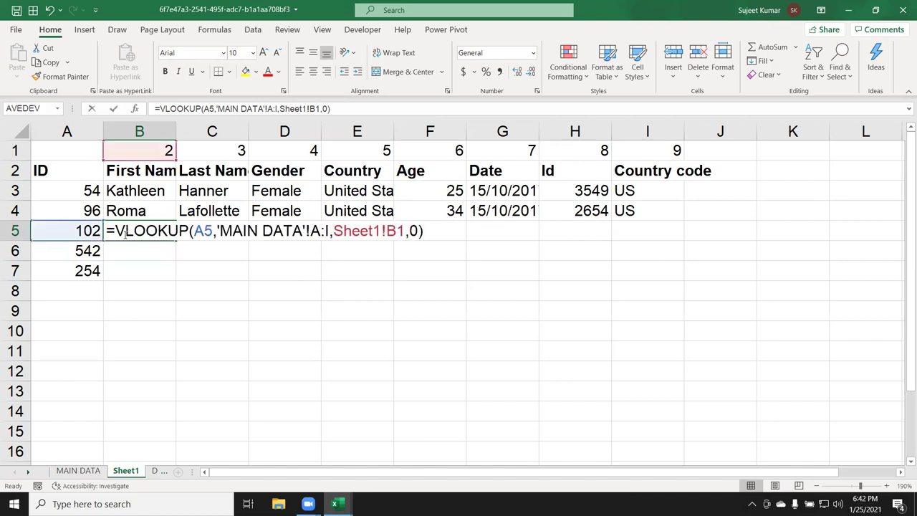
click(194, 245)
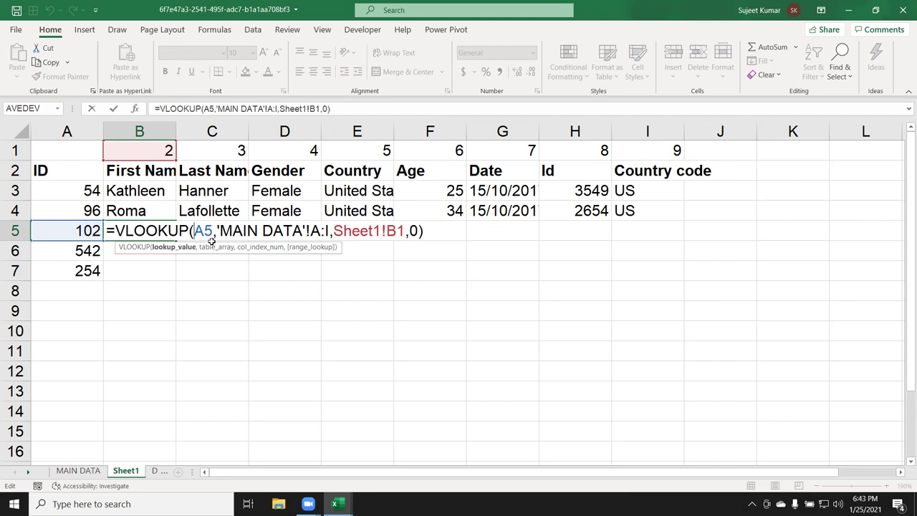
text($)
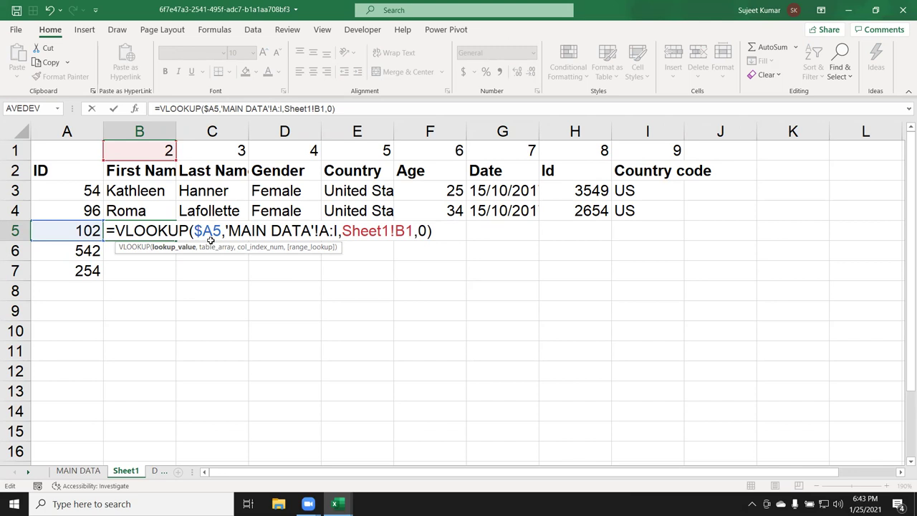
click(332, 230)
key(F4)
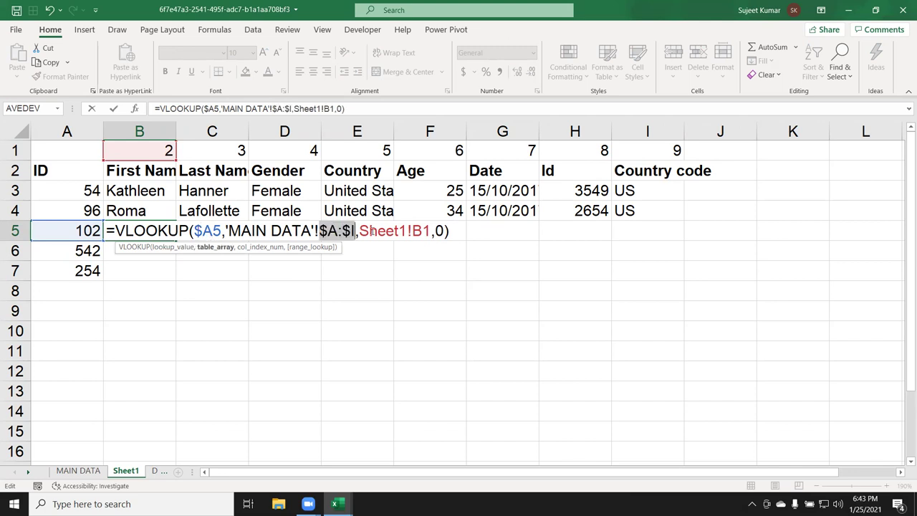
click(424, 230)
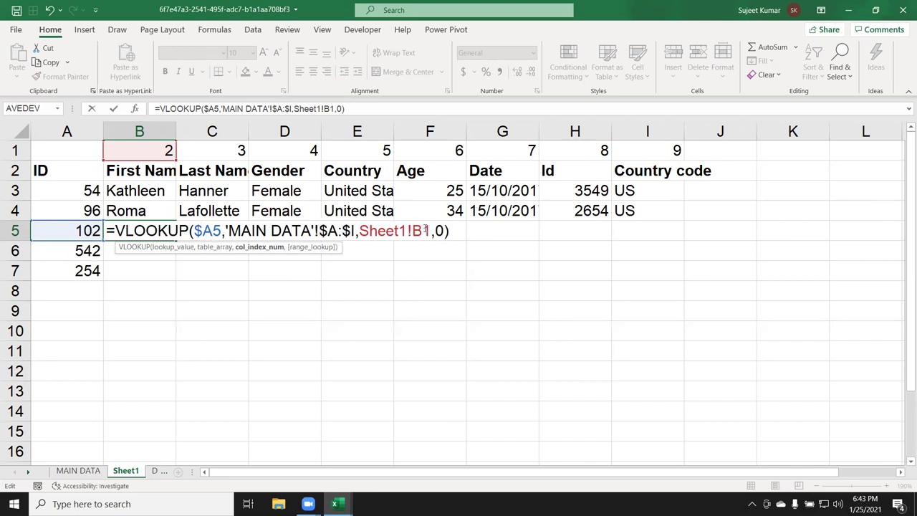
text($)
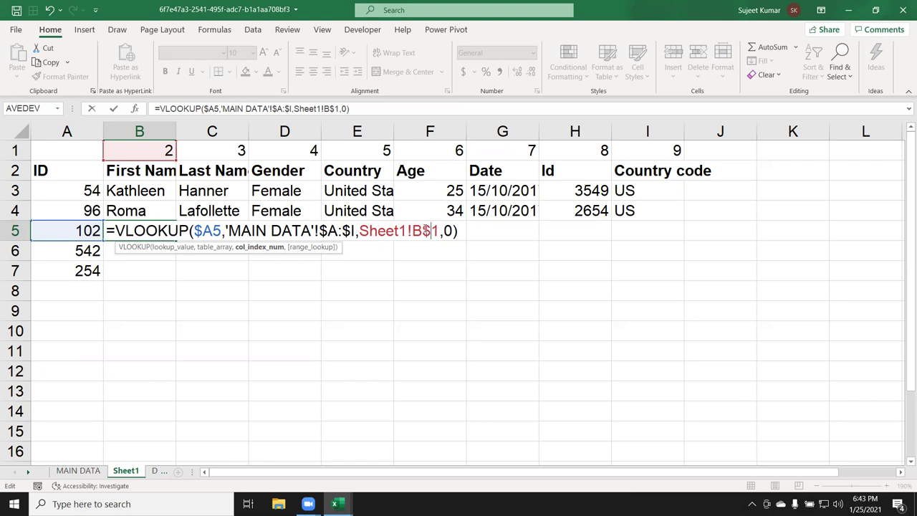
key(Return)
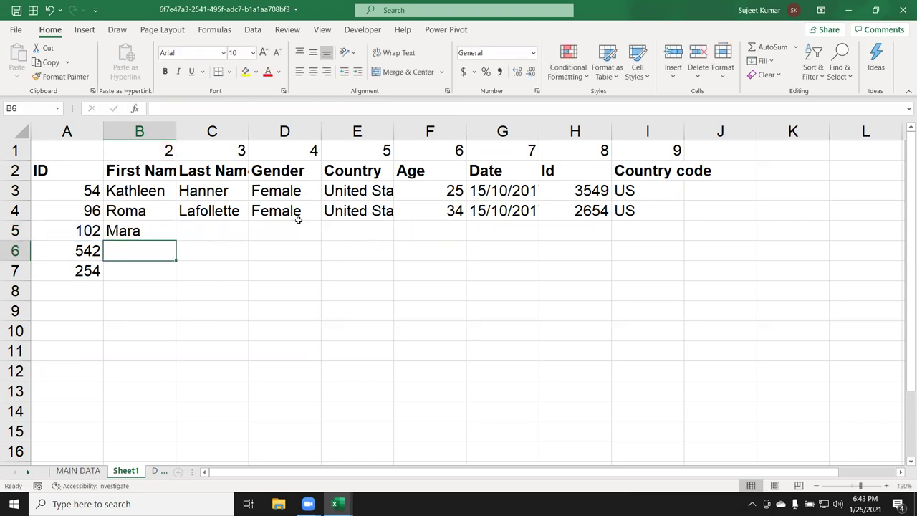
Fill B5's anchored lookup across to I5 and spot-check the copied formulas in row 5.
click(162, 231)
drag(177, 240, 677, 229)
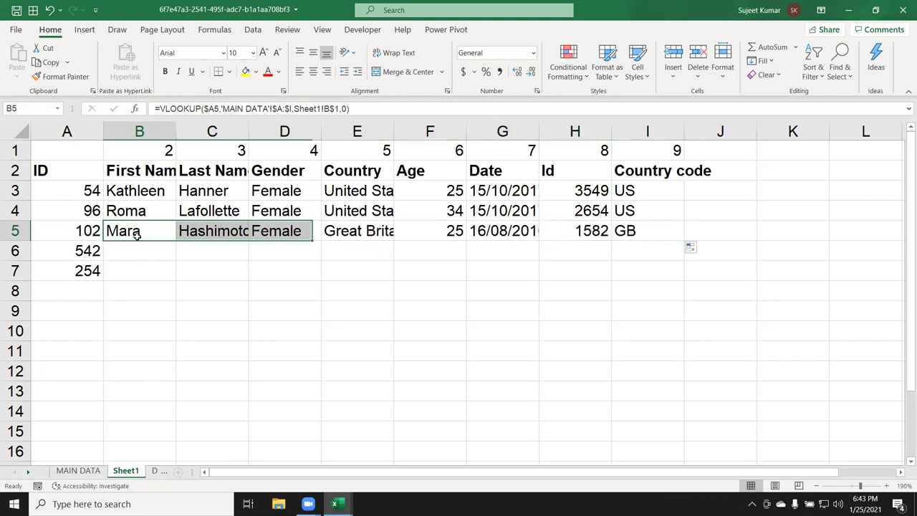
click(249, 231)
click(387, 233)
click(448, 230)
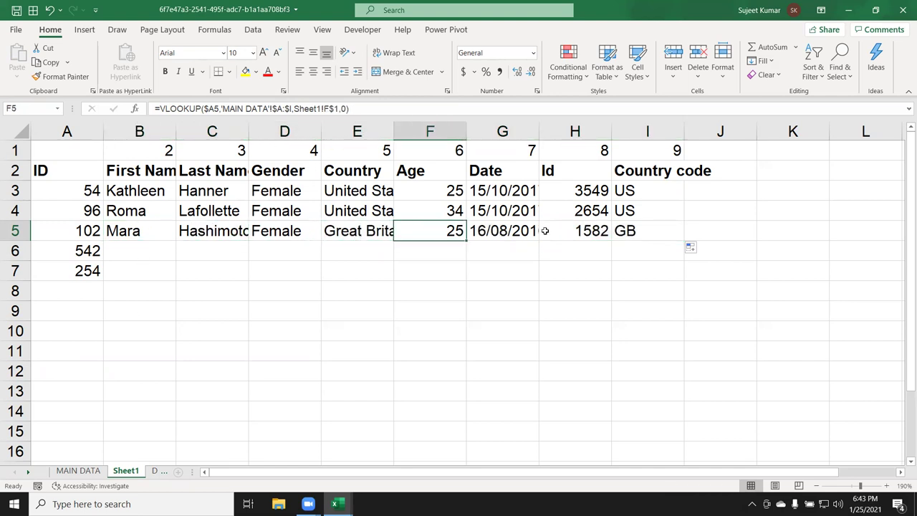
click(556, 231)
double_click(146, 231)
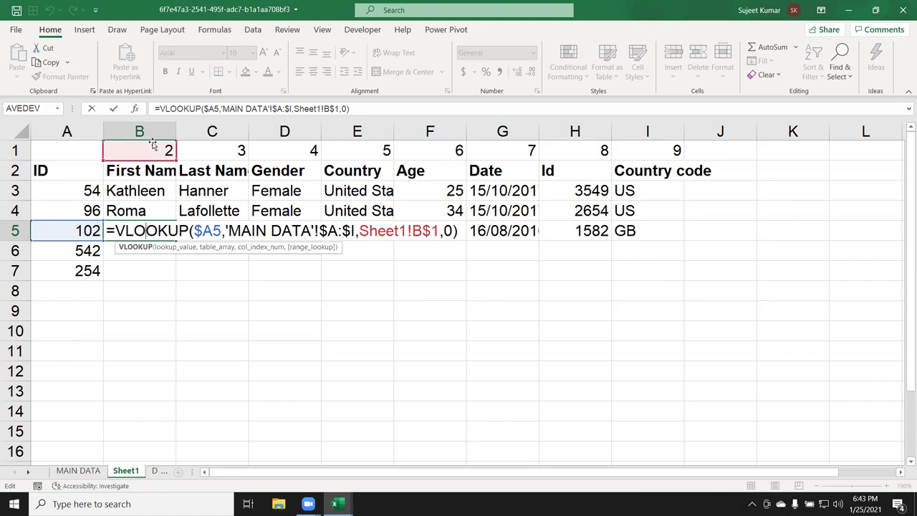
key(Escape)
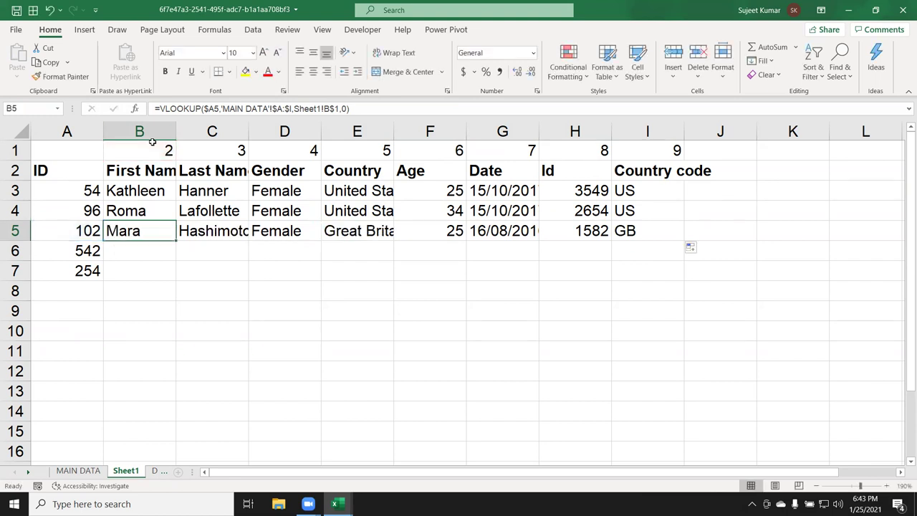
click(174, 156)
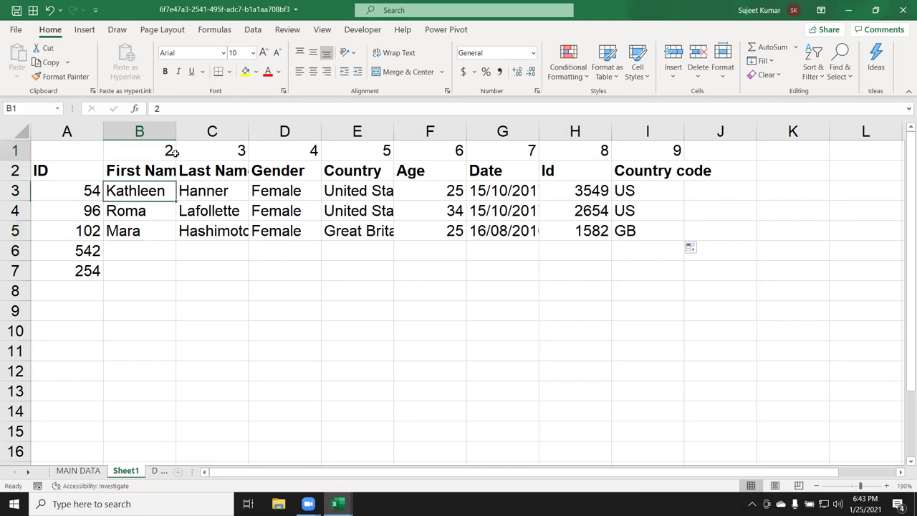
key(Right)
key(Right)
key(Right)
key(Right)
key(Right)
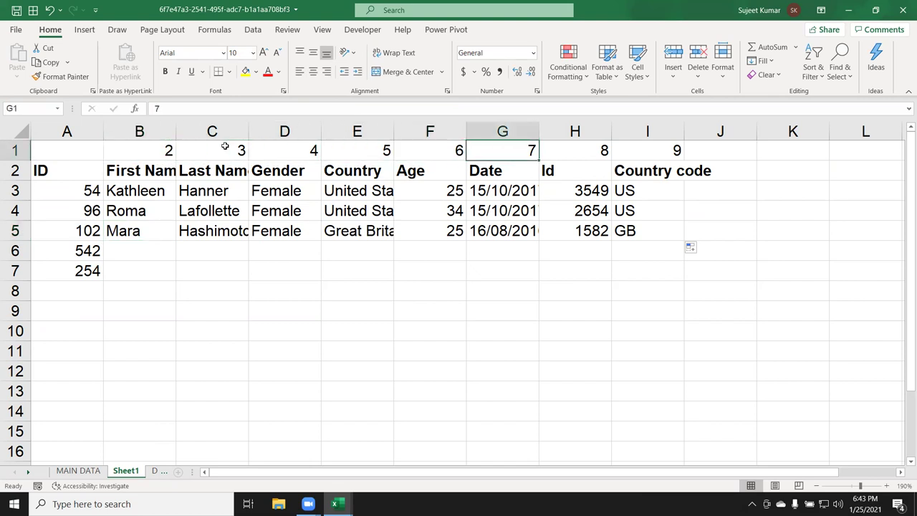
key(Right)
key(Down)
key(Down)
key(Down)
key(Down)
key(Left)
key(Left)
key(Left)
key(Left)
key(Left)
key(Left)
key(Right)
key(Right)
key(Right)
key(Right)
key(Right)
key(Right)
key(Right)
key(Left)
key(Left)
key(Left)
key(Left)
key(Left)
key(Left)
key(Left)
key(Down)
key(Right)
text(=)
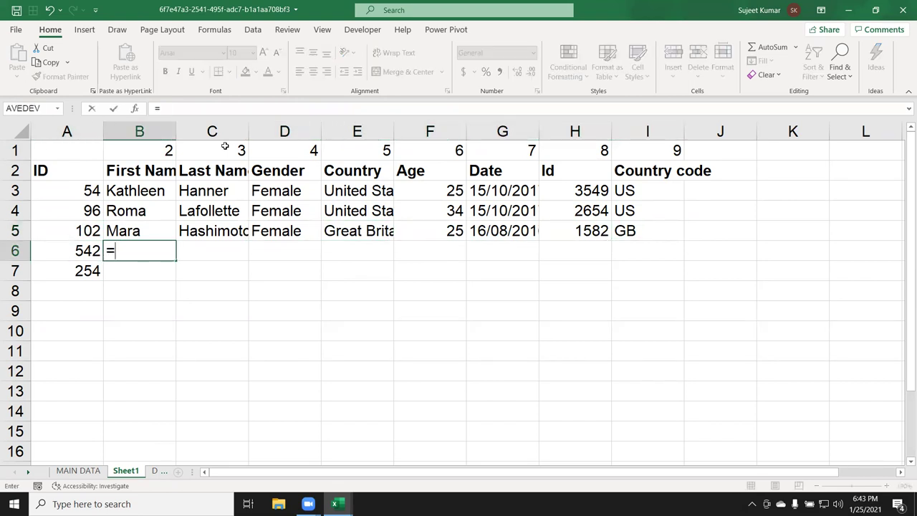
text(cl)
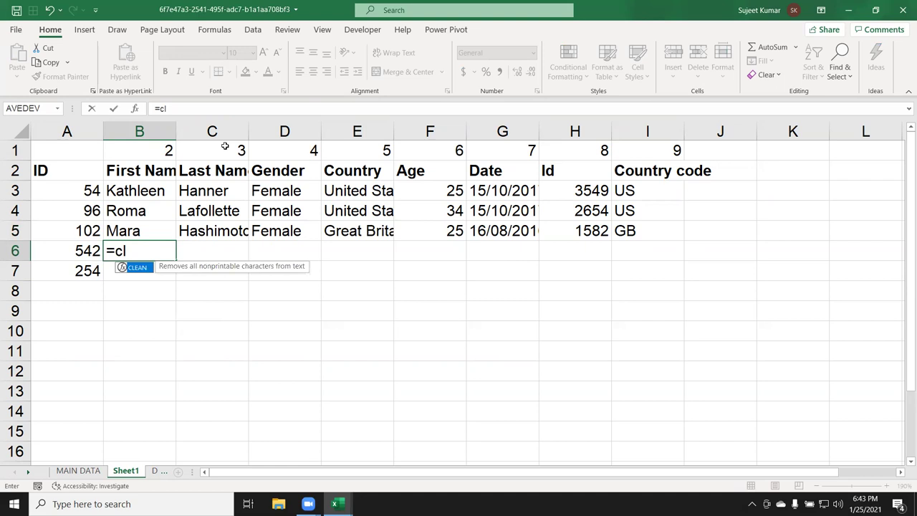
key(BackSpace)
text(o)
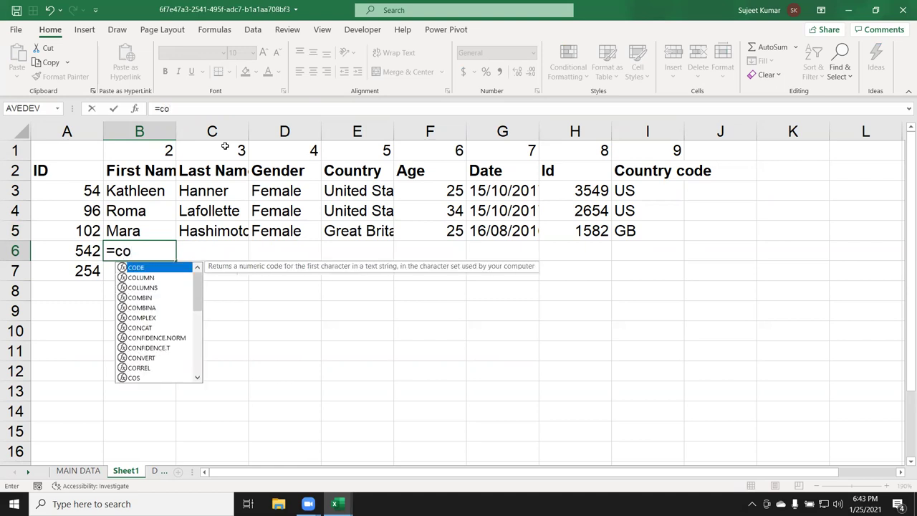
key(Down)
key(Tab)
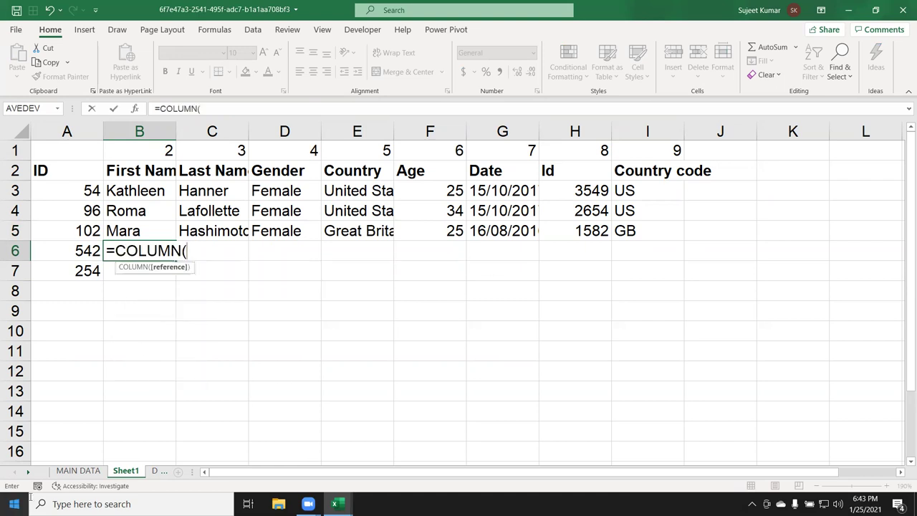
click(53, 473)
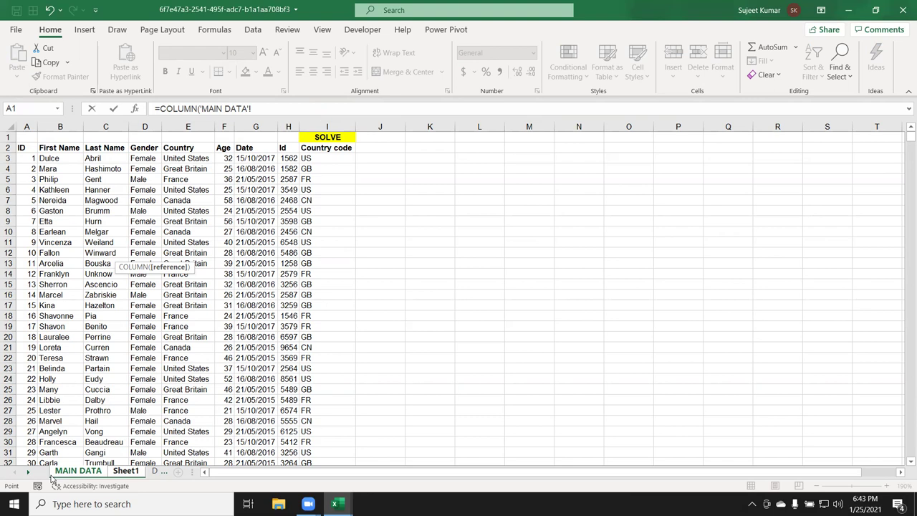
key(Return)
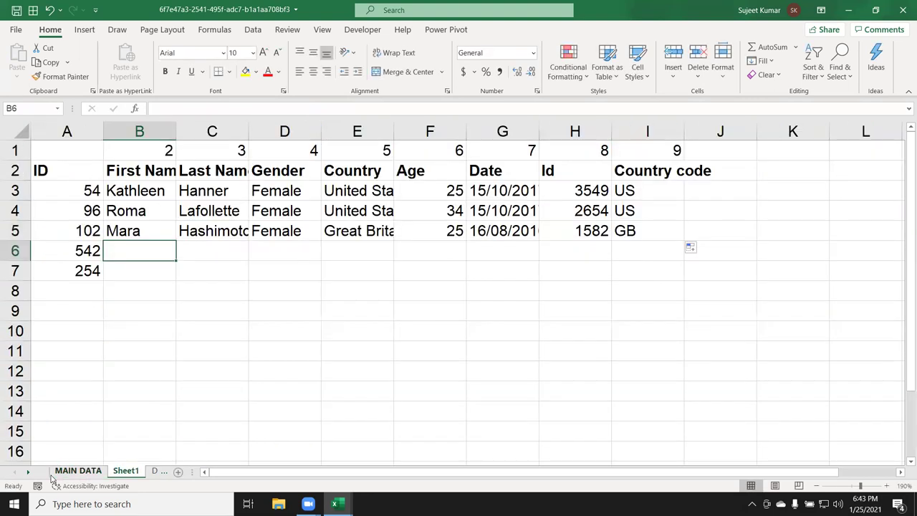
key(Up)
key(Up)
key(Up)
key(Up)
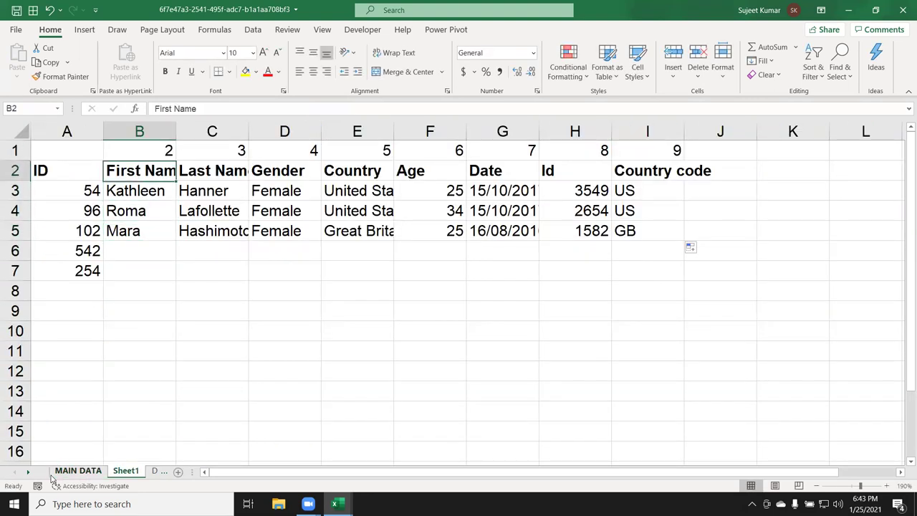
key(Up)
key(ctrl+shift+Right)
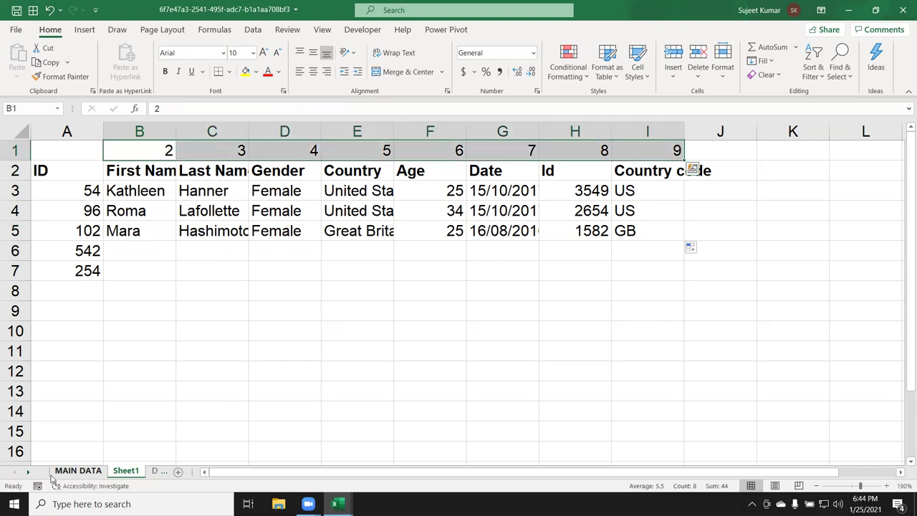
key(Right)
key(Right)
key(Right)
key(Right)
key(Right)
key(Right)
key(Right)
key(ctrl+Page_Up)
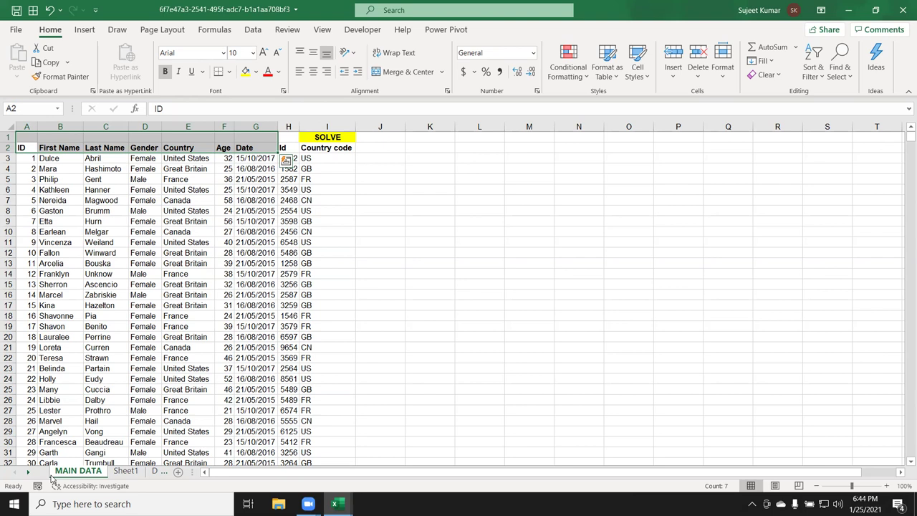
key(ctrl+Page_Down)
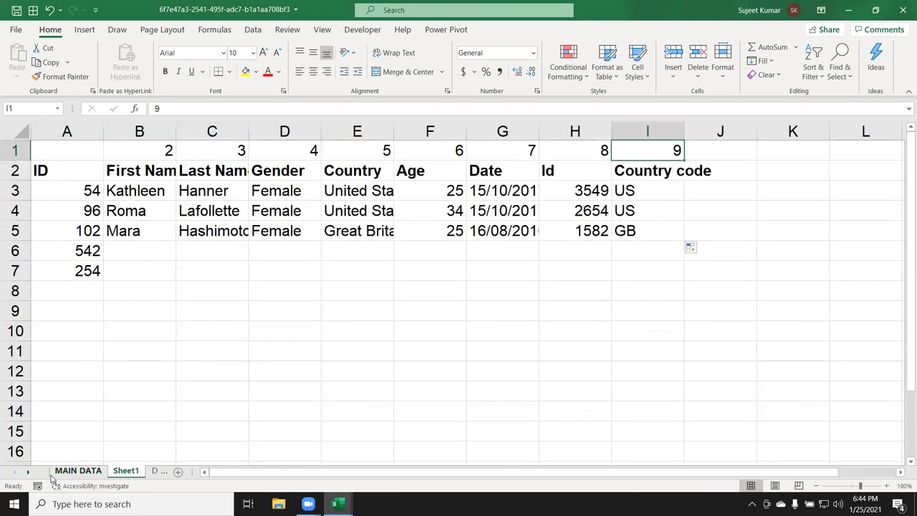
key(ctrl+Left)
key(Down)
key(Down)
key(Down)
key(Down)
key(Down)
key(Down)
Enter =VLOOKUP(A6,'MAIN DATA'!A:I,Sheet1!B1,0) in B6 for ID 542's first name.
key(Up)
text(=vl)
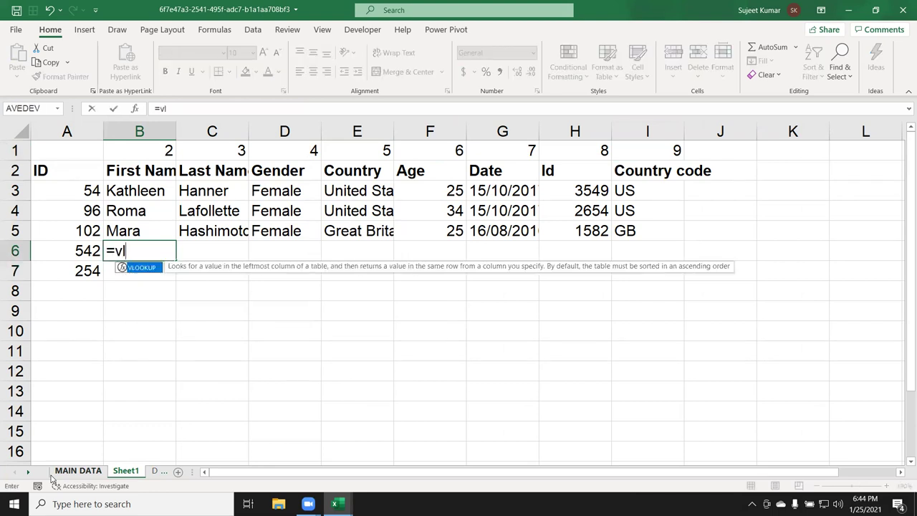
key(Tab)
key(Left)
text(,)
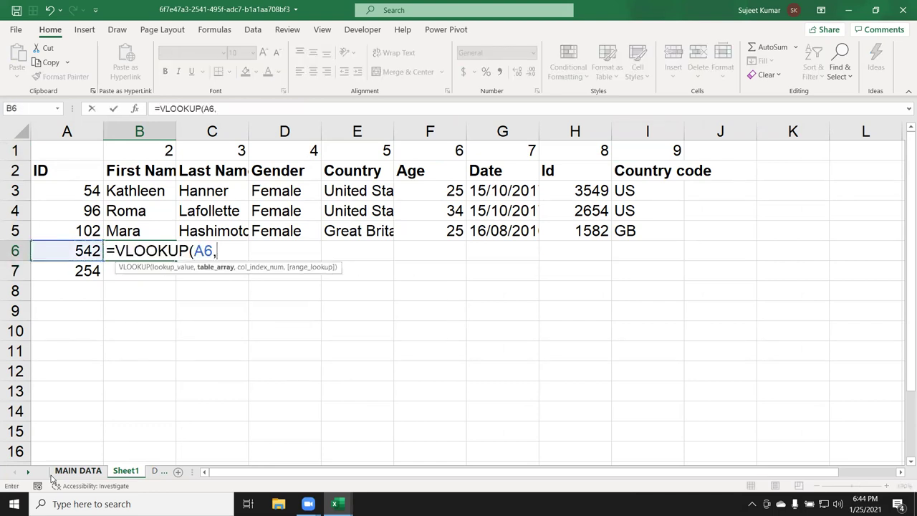
click(76, 471)
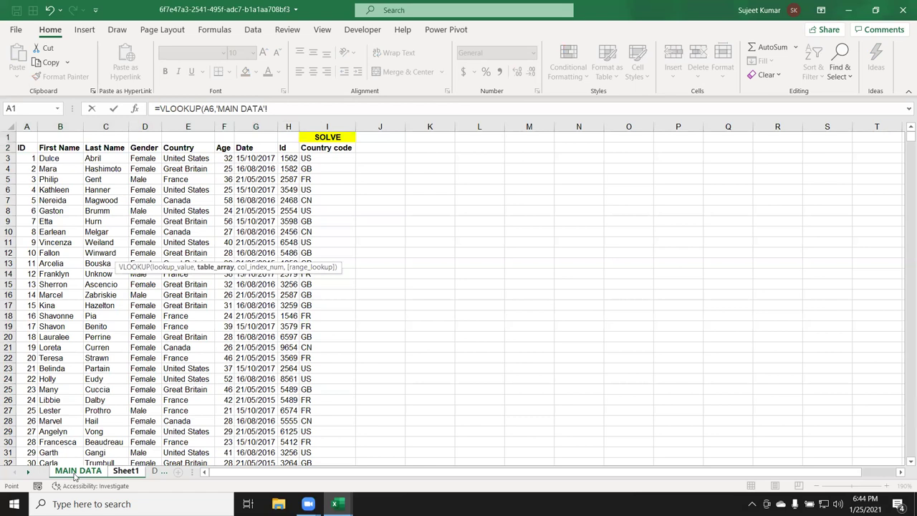
drag(27, 127, 309, 134)
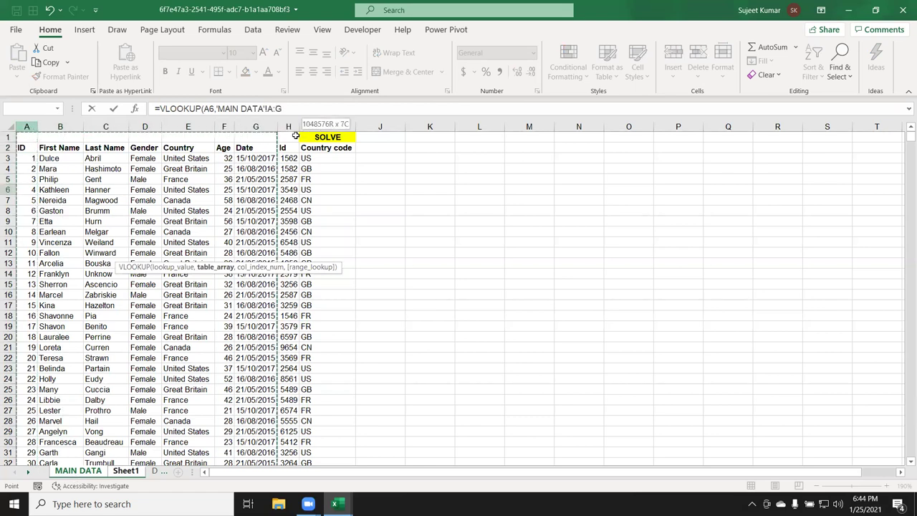
text(,2)
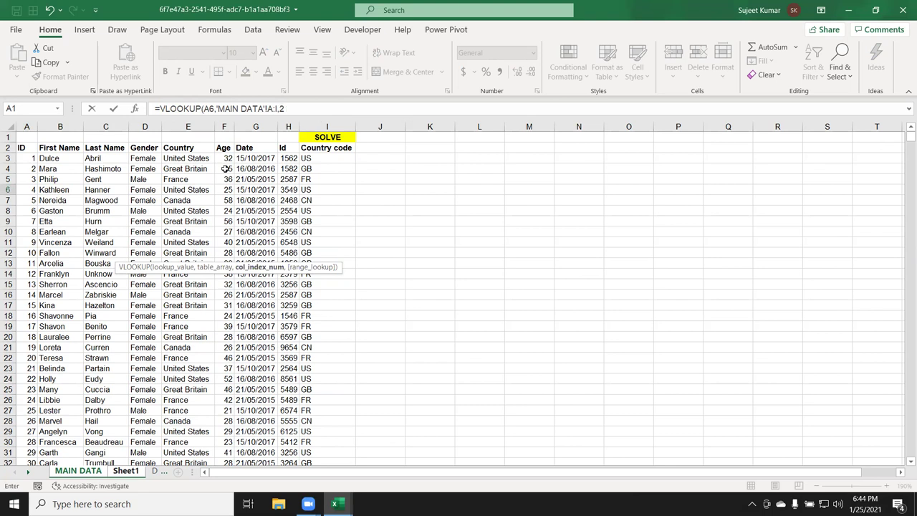
key(BackSpace)
key(BackSpace)
text(,)
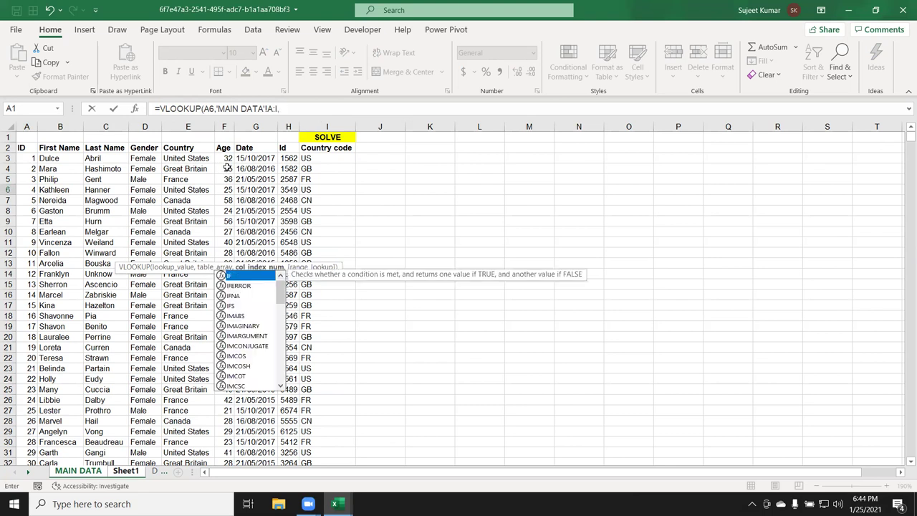
click(122, 476)
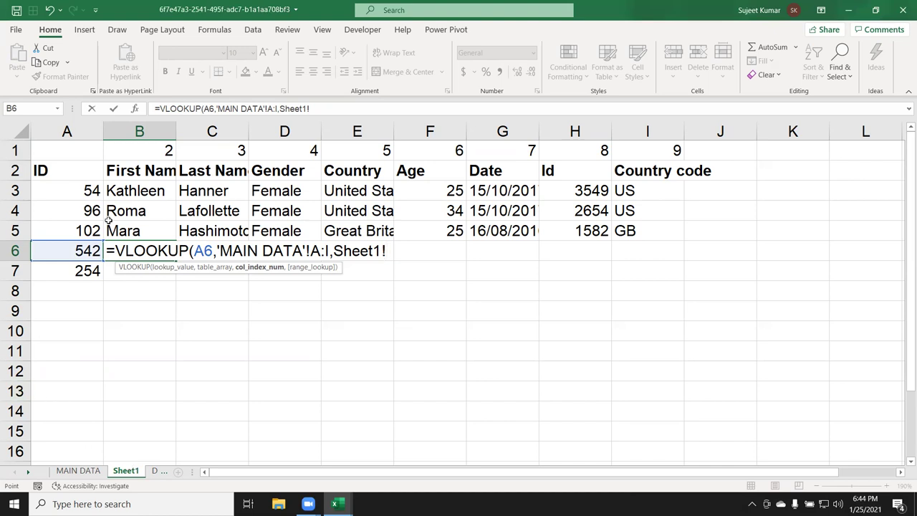
click(136, 150)
text(,0))
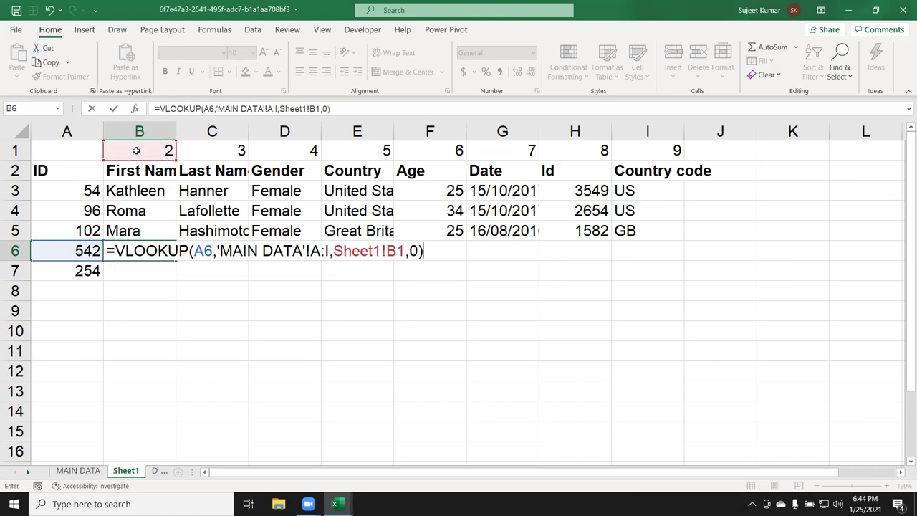
key(Return)
key(Up)
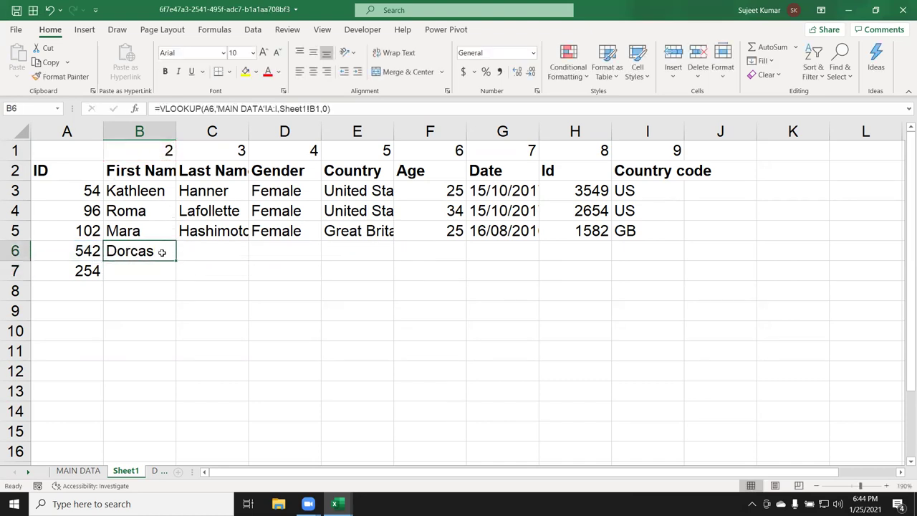
Anchor B6's lookup formula references as $A6, $A:$I and B$1.
double_click(170, 256)
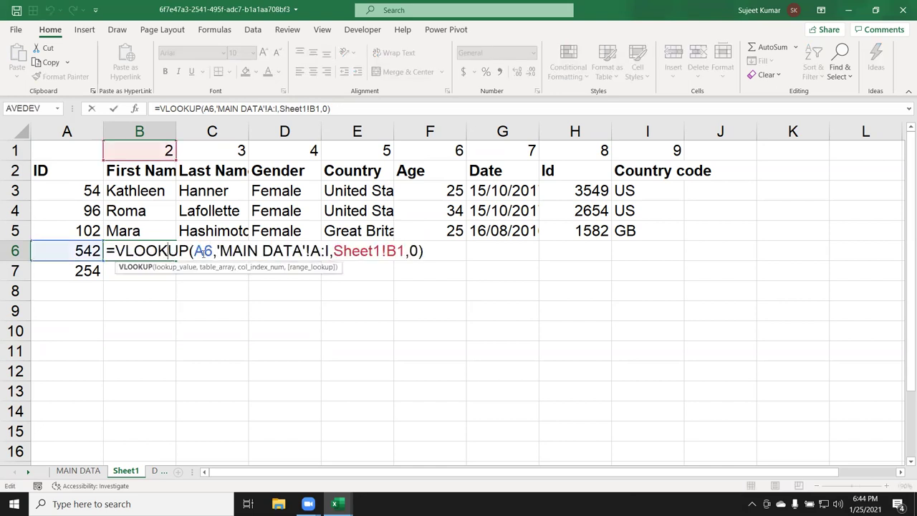
click(196, 251)
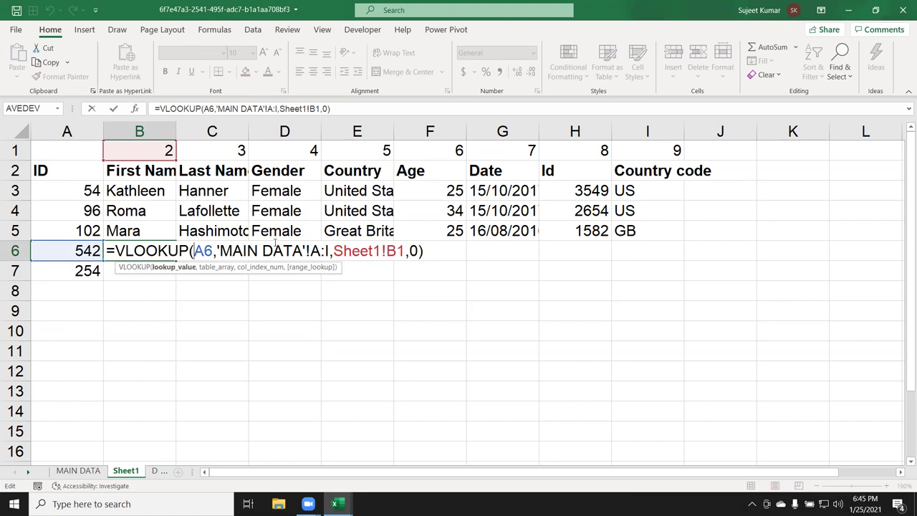
text($)
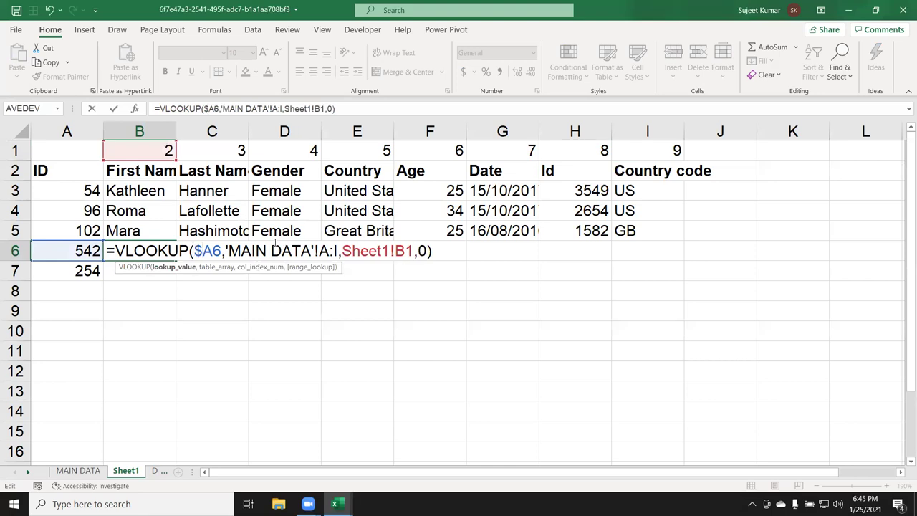
click(329, 255)
key(F4)
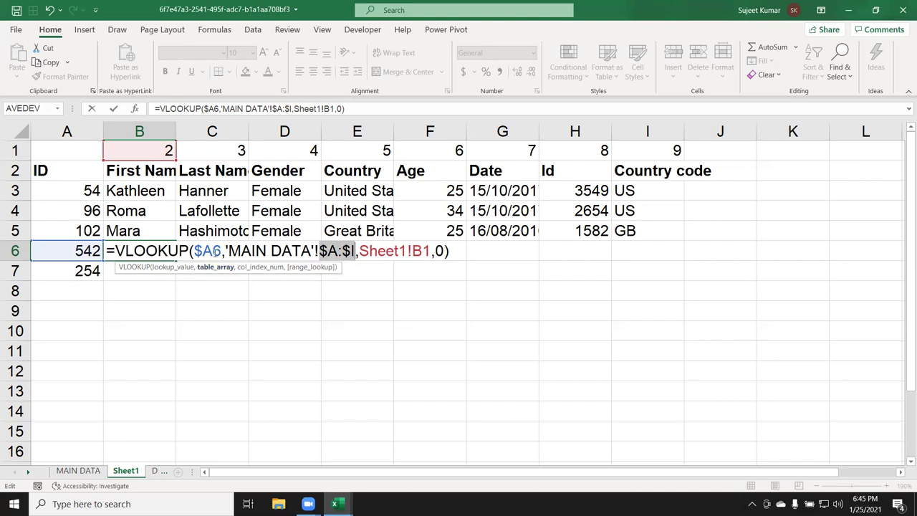
drag(219, 251, 193, 251)
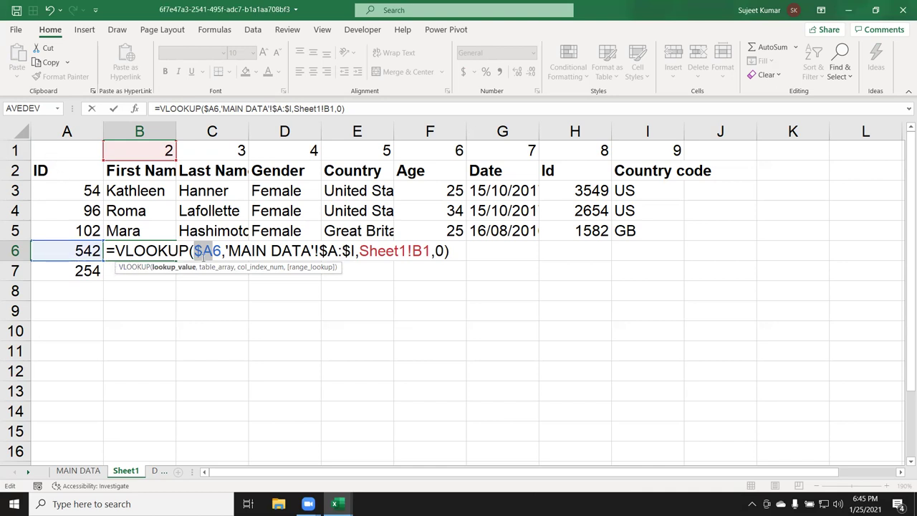
click(426, 250)
text($)
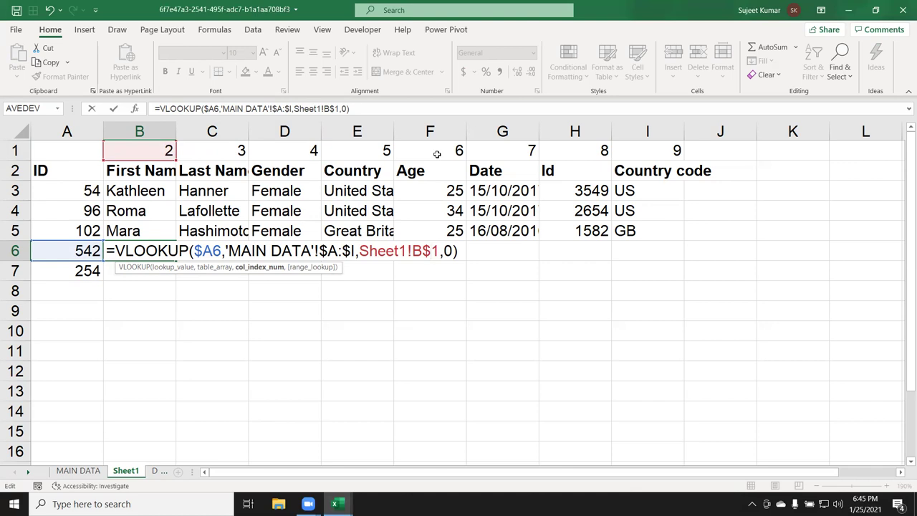
key(Return)
key(Up)
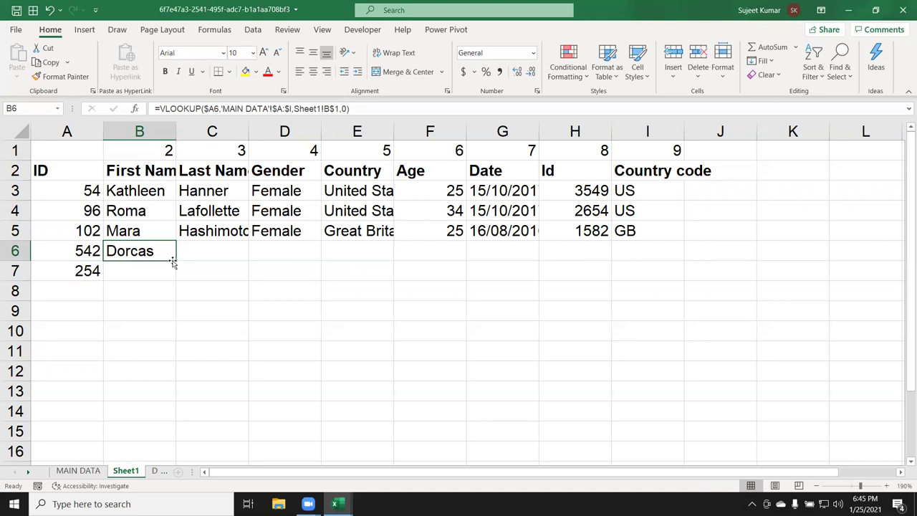
Fill the anchored formula across to I6 for ID 542, then clear the row.
drag(175, 261, 677, 251)
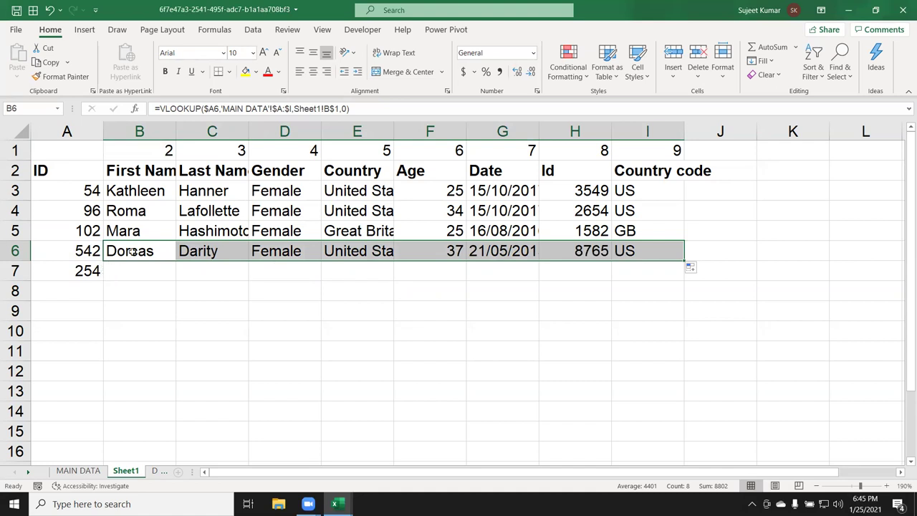
key(Delete)
click(133, 252)
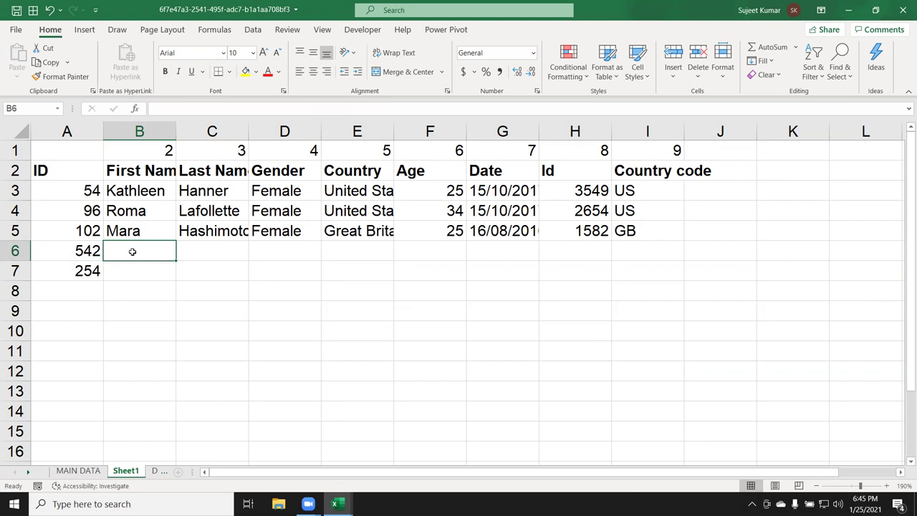
Enter =COLUMN('MAIN DATA'!B4) in B6 and check the rows above.
text(=)
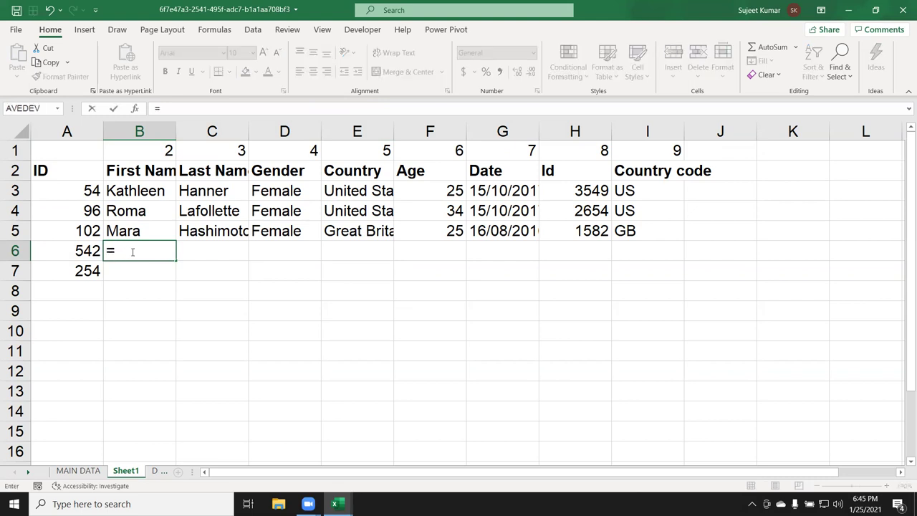
text(c)
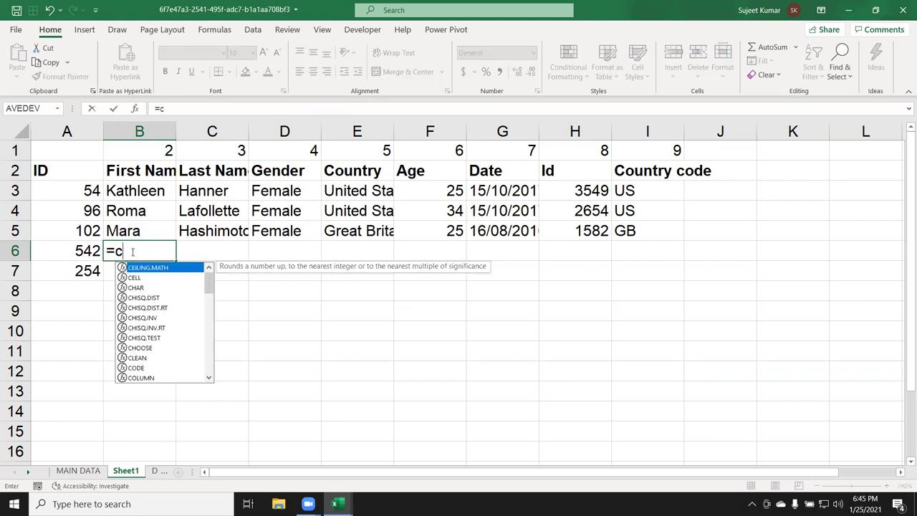
text(ol)
key(Tab)
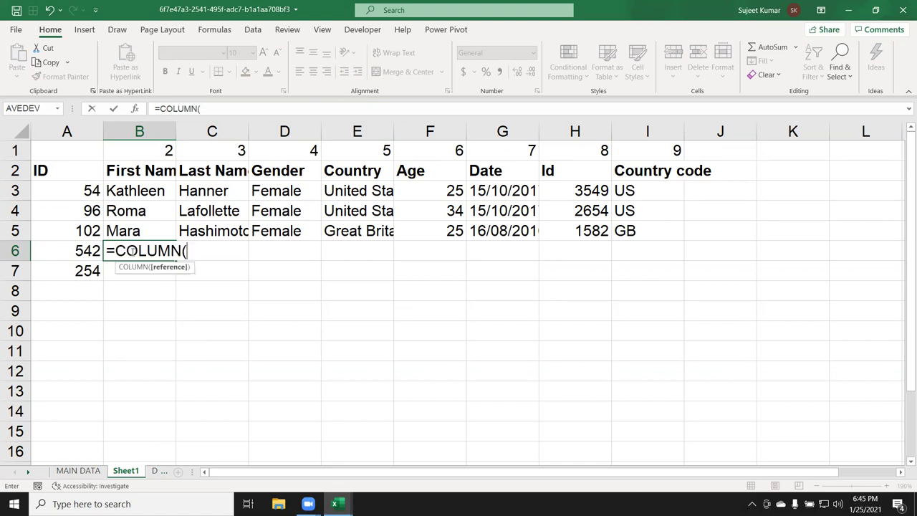
click(81, 462)
click(79, 471)
click(56, 168)
key(Return)
key(Up)
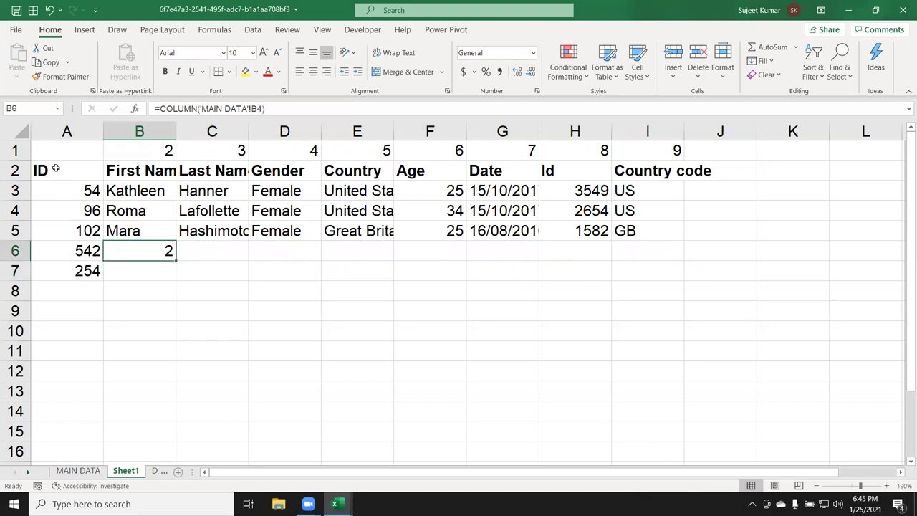
key(Up)
key(Up)
key(Up)
key(Down)
key(Down)
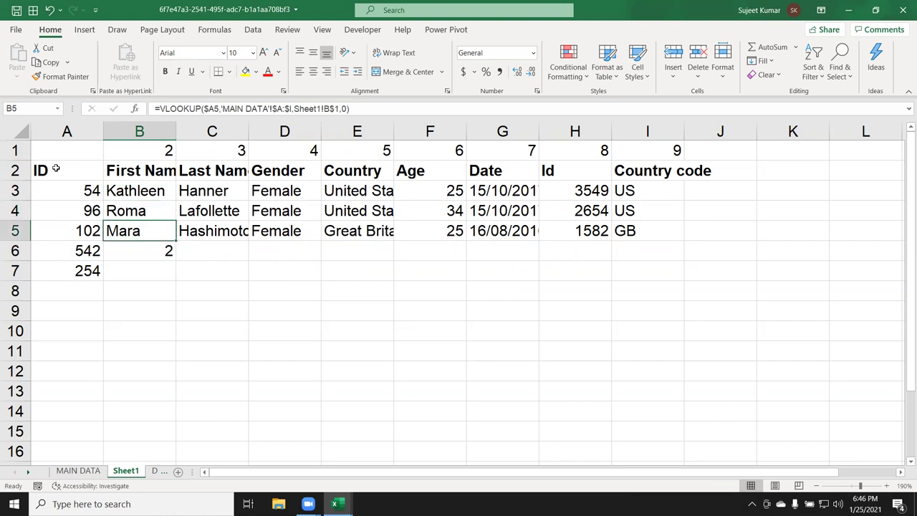
key(Down)
key(Down)
Fill the COLUMN formula to I6 to show numbers 2 through 9, then clear B6:I6.
click(156, 254)
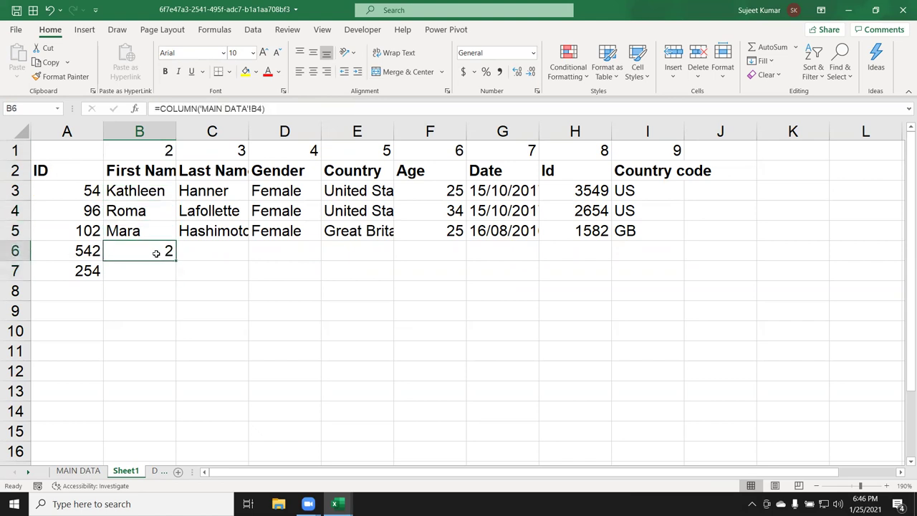
drag(175, 259, 652, 247)
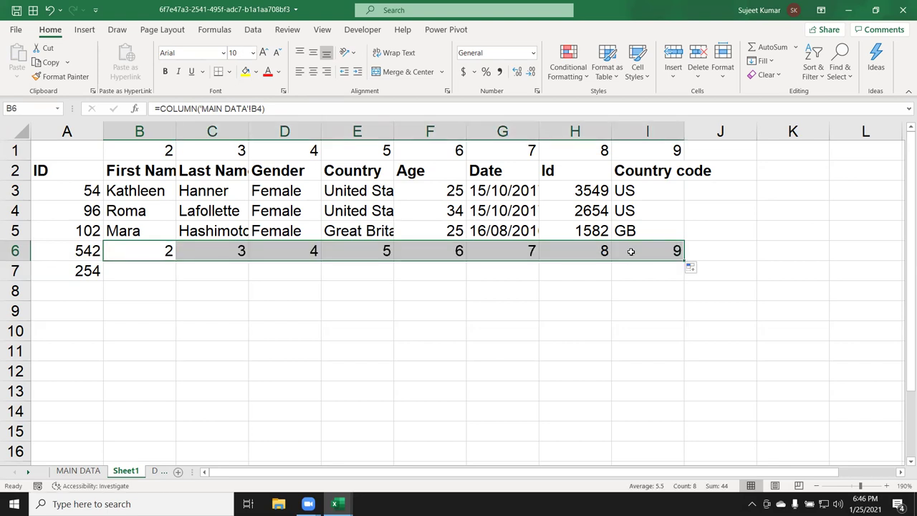
key(Delete)
Enter =VLOOKUP(A6,'MAIN DATA'!A:I,COLUMN('MAIN DATA'!B3),0) in B6.
key(Left)
key(Right)
text(=vl)
key(Tab)
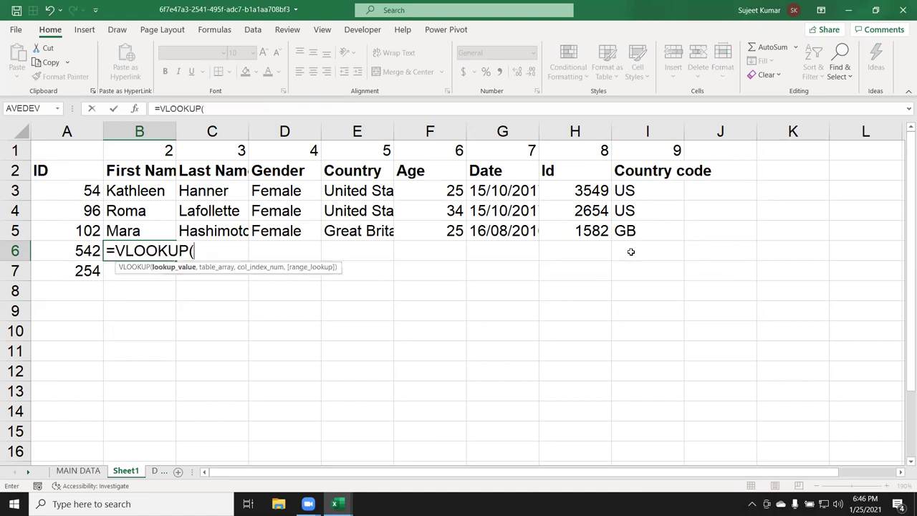
key(Left)
text(,)
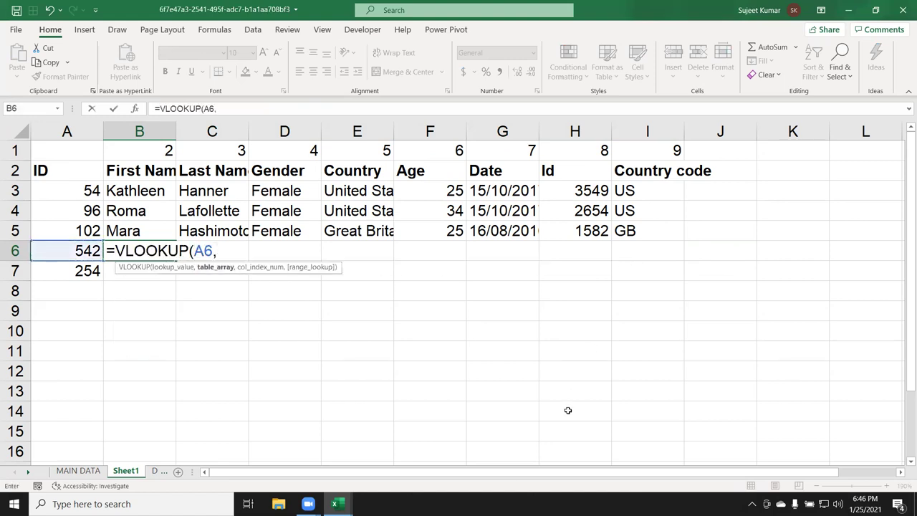
click(100, 474)
drag(26, 127, 60, 127)
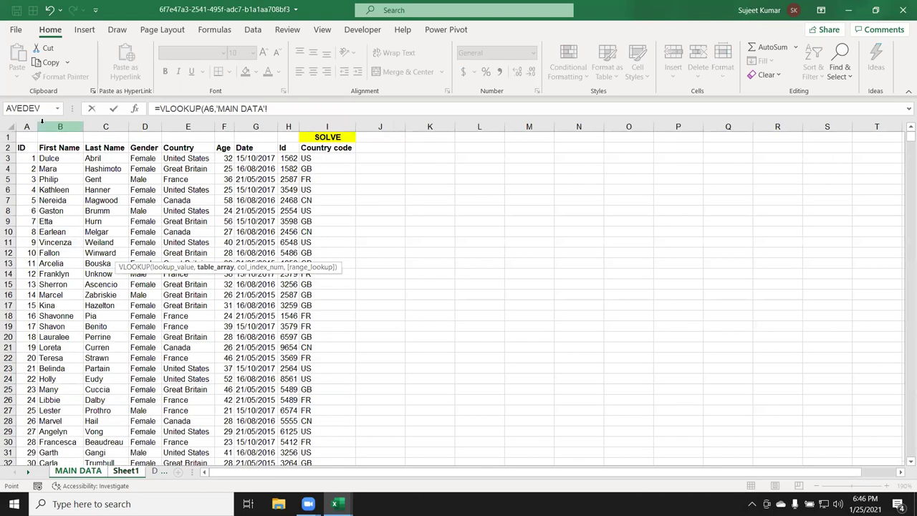
drag(147, 120, 307, 108)
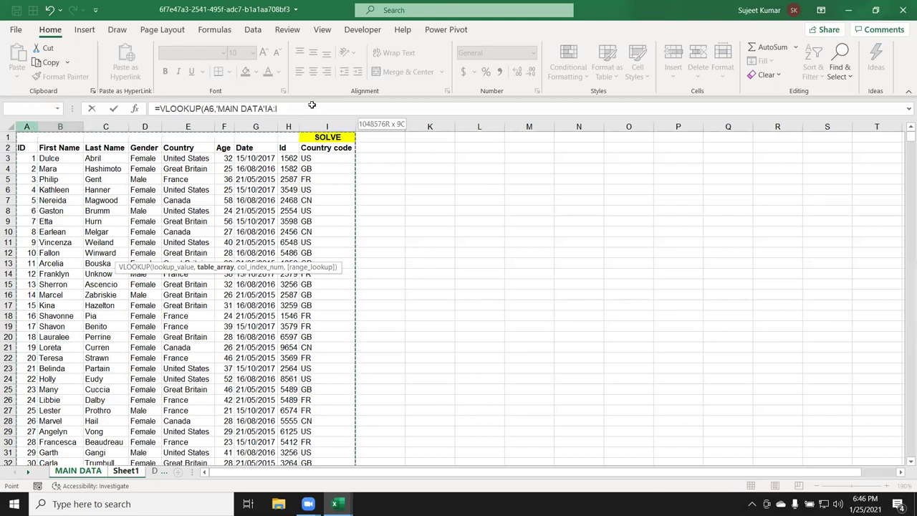
text(,col)
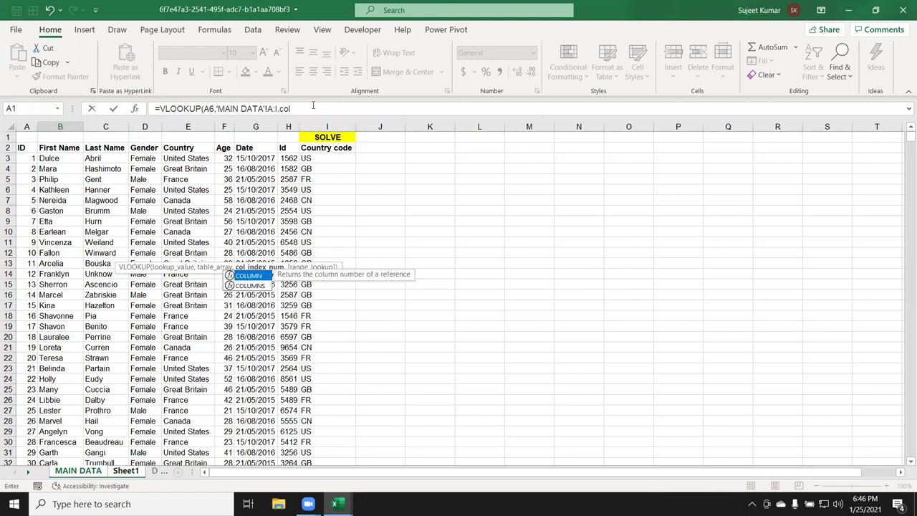
key(Tab)
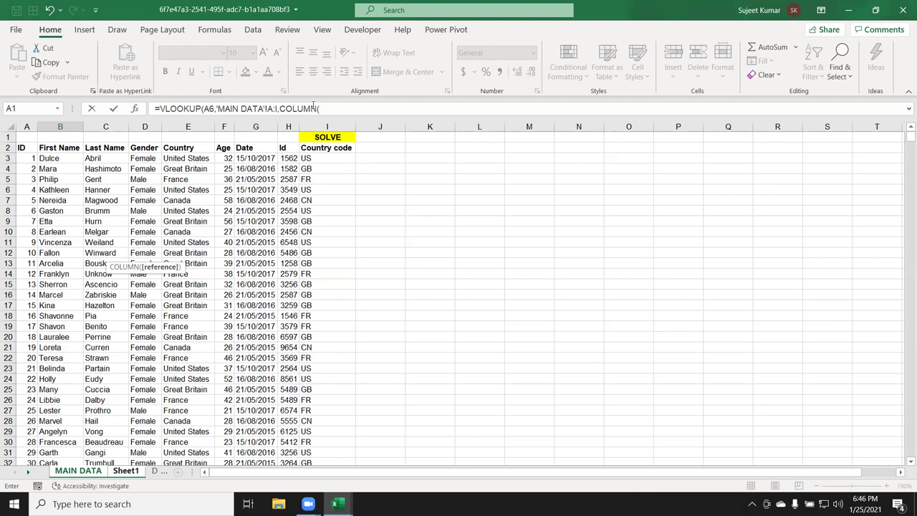
click(52, 154)
text(),0)
key(Return)
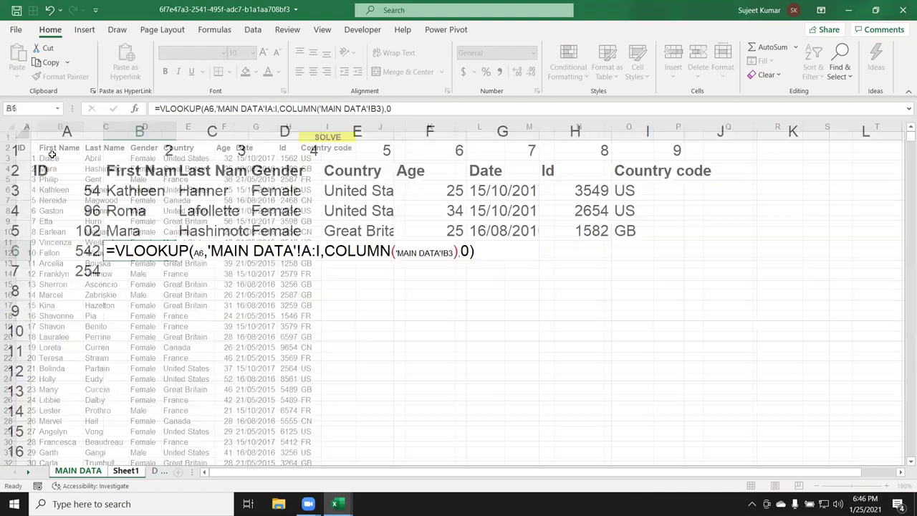
Anchor B6's lookup formula references as $A6 and $A:$I.
key(Up)
key(F2)
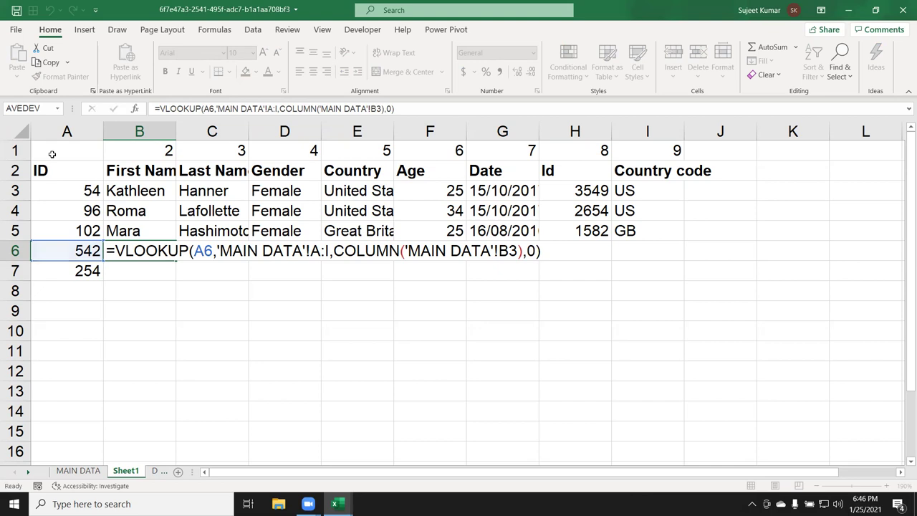
key(Escape)
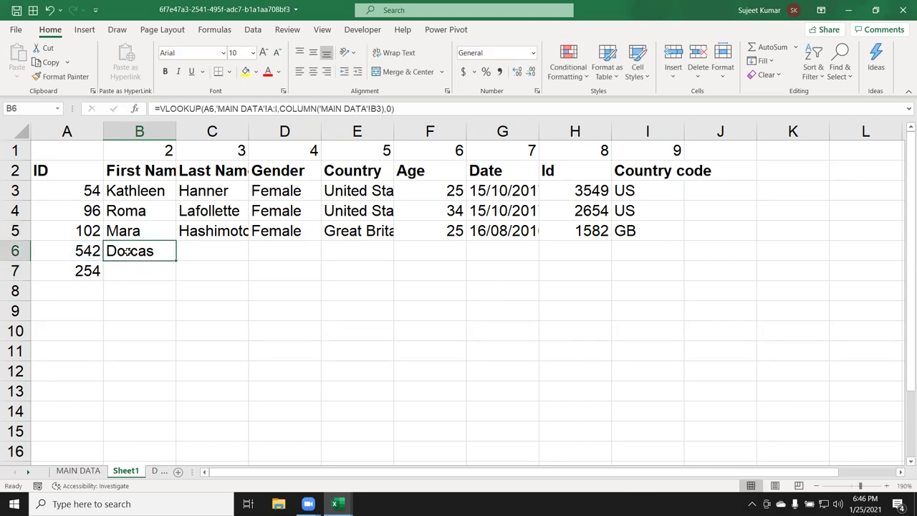
double_click(126, 252)
click(196, 250)
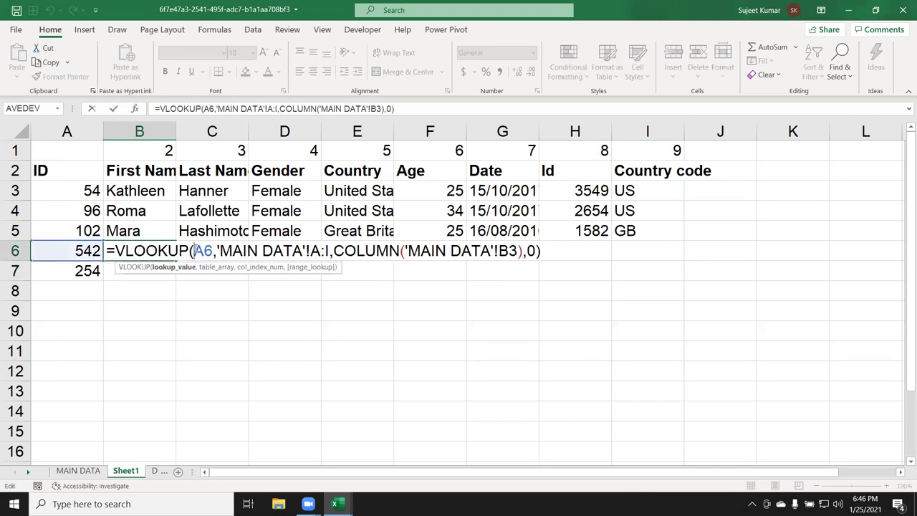
text($)
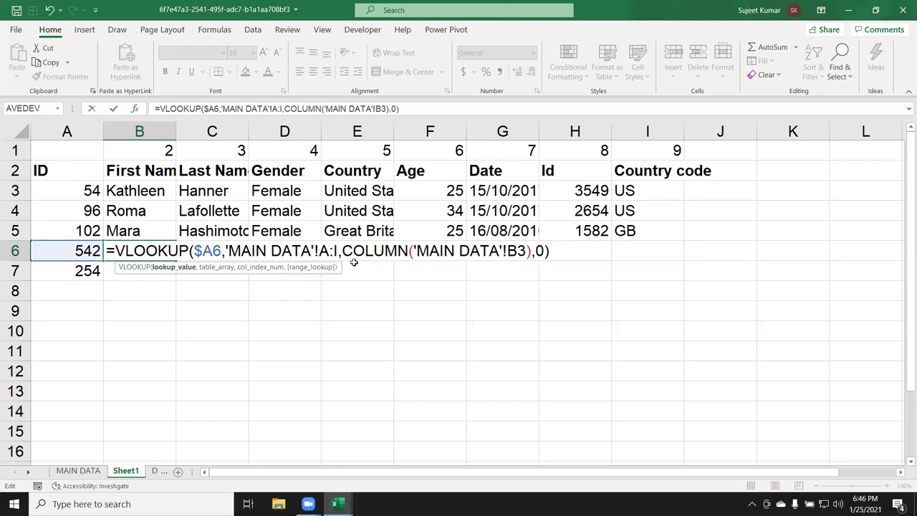
click(334, 250)
key(F4)
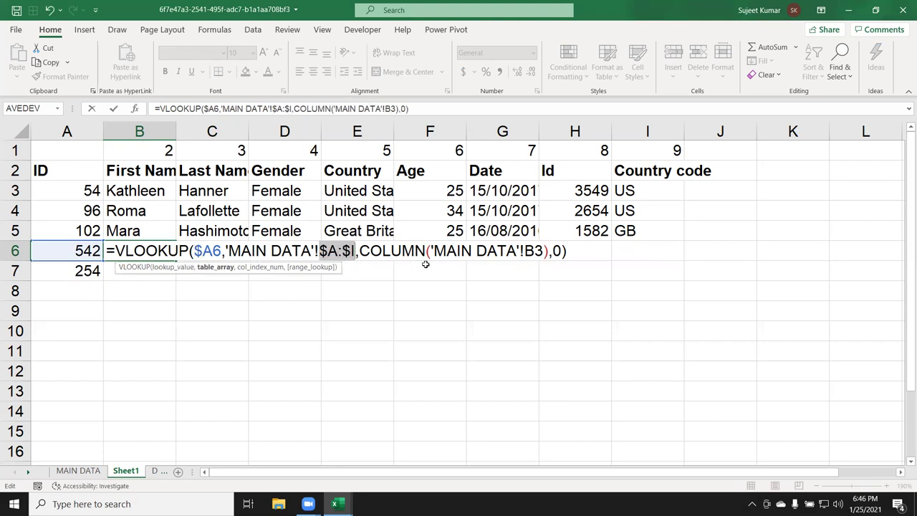
key(Return)
key(Up)
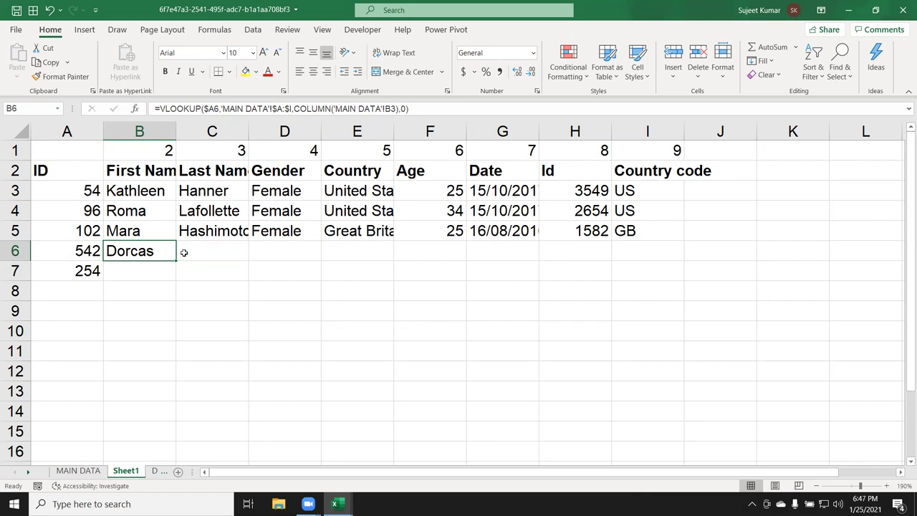
drag(175, 260, 658, 250)
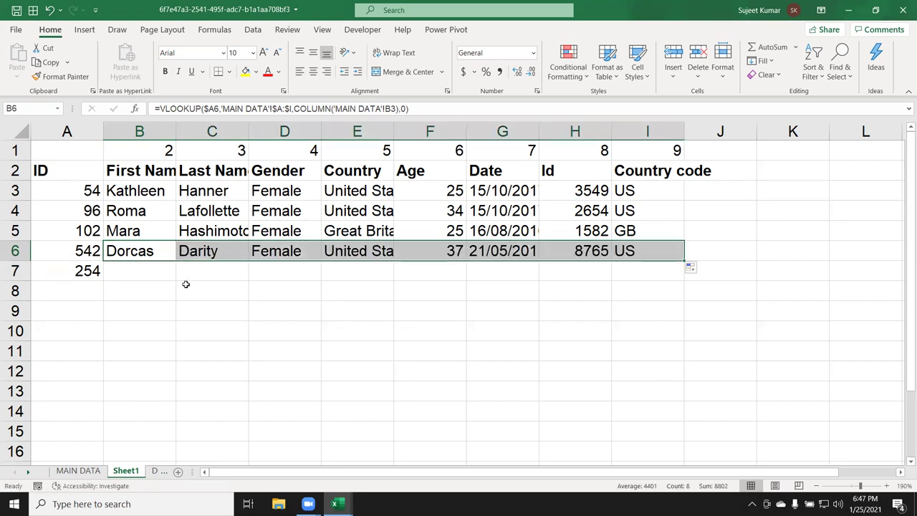
double_click(157, 258)
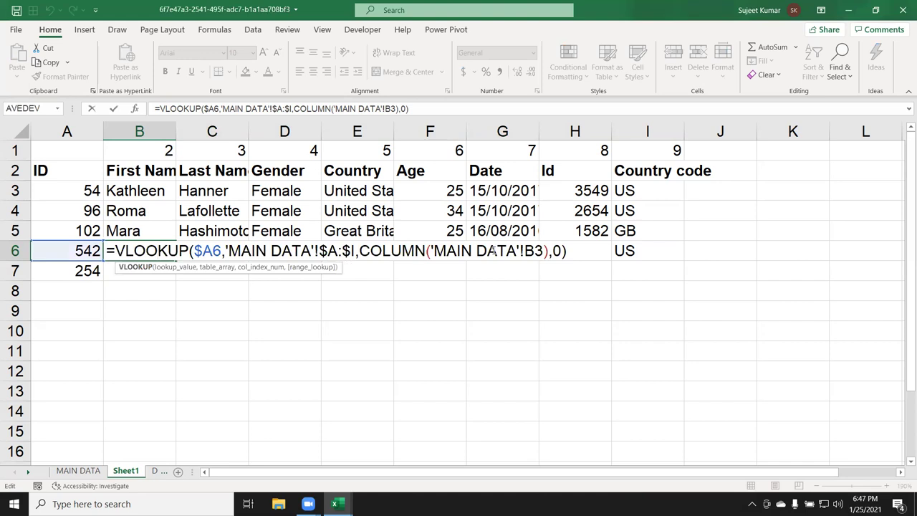
key(Return)
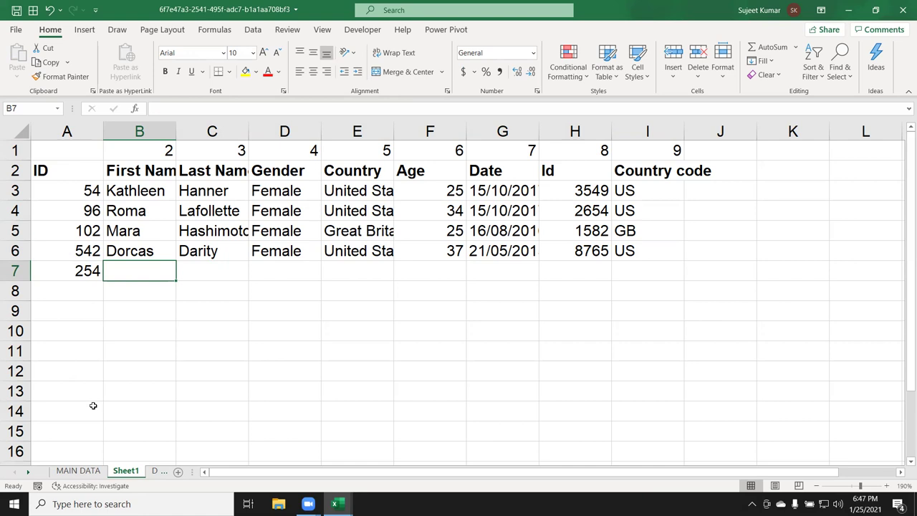
key(Tab)
key(Tab)
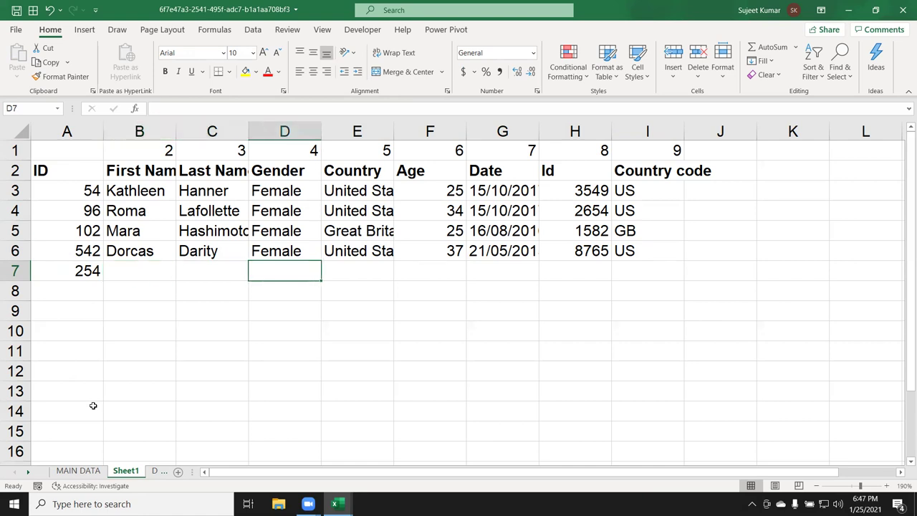
key(Tab)
key(Tab)
key(Tab)
key(Tab)
key(Tab)
key(Tab)
key(shift+Tab)
key(Home)
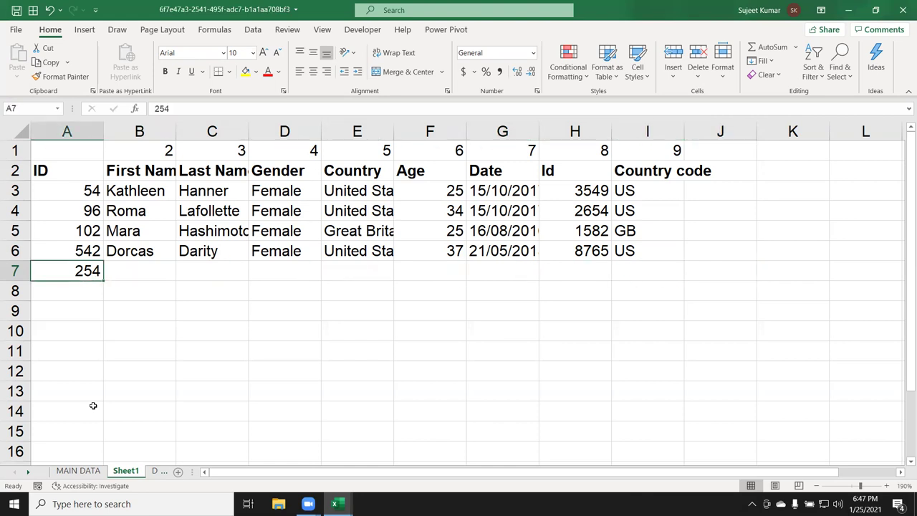
key(Tab)
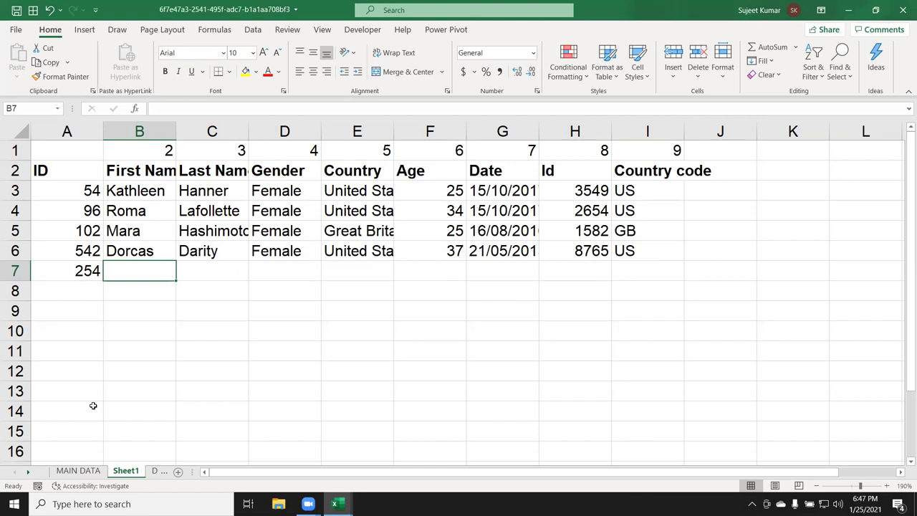
Enter =VLOOKUP(A7,'MAIN DATA'!A:I,{2,3,4,5,6,7,8,9},0) as an array formula across B7:I7.
mouse_move(133, 274)
mouse_down()
mouse_move(435, 252)
mouse_move(637, 271)
mouse_up()
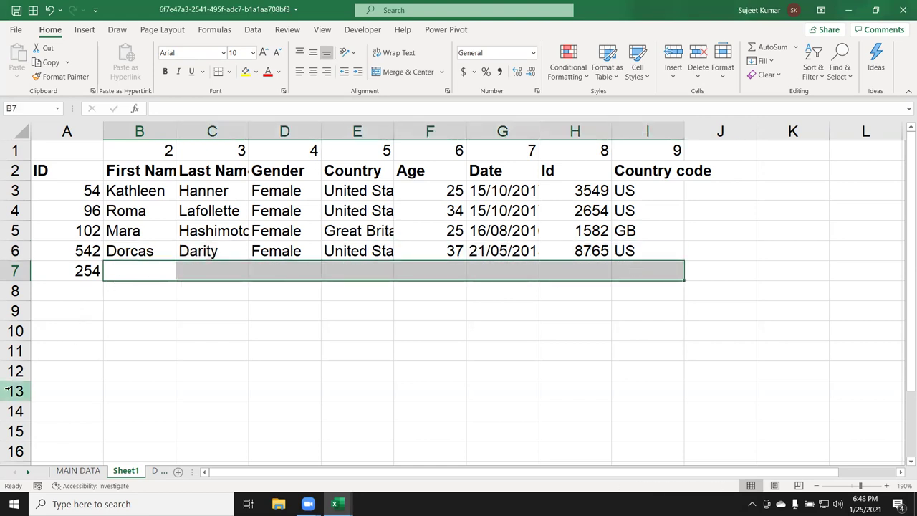
text(=vl)
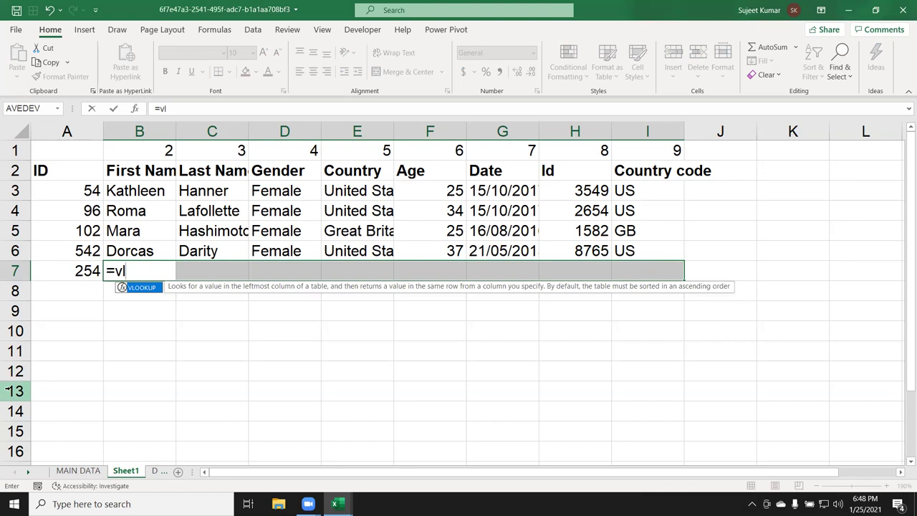
key(Tab)
key(Left)
text(,)
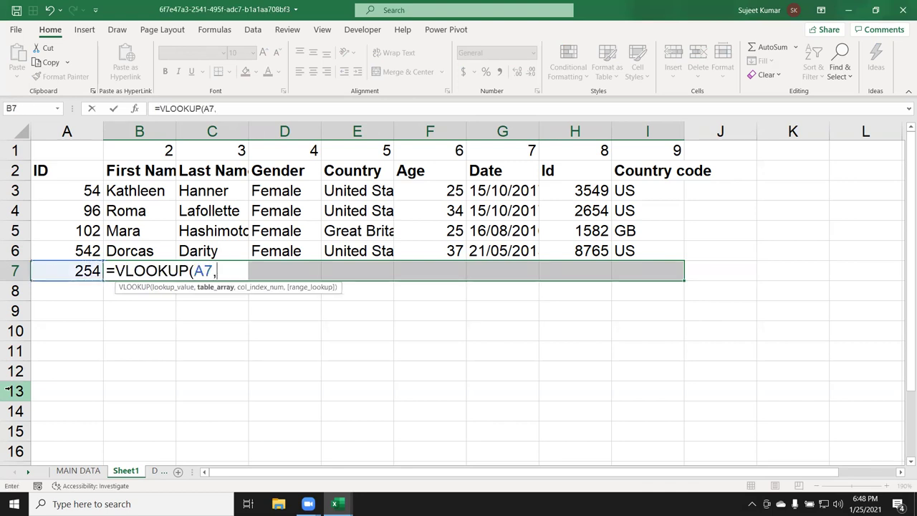
click(78, 470)
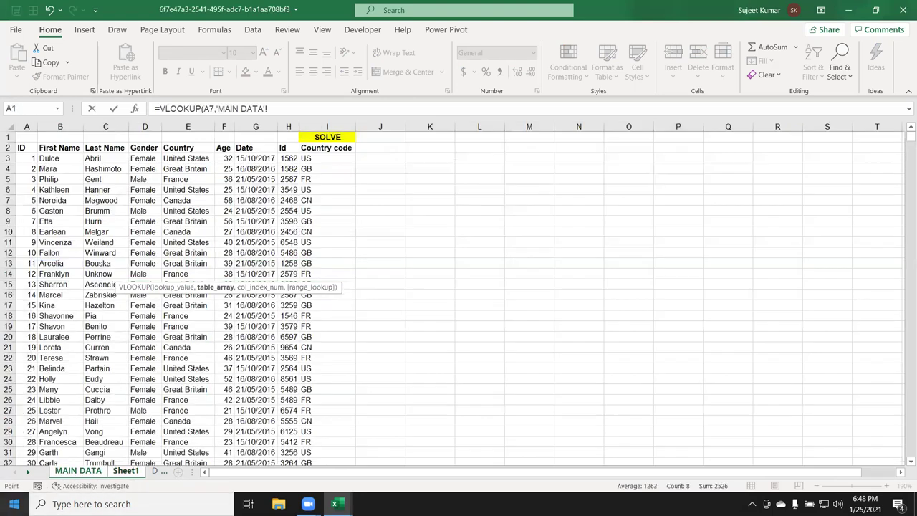
drag(27, 127, 327, 128)
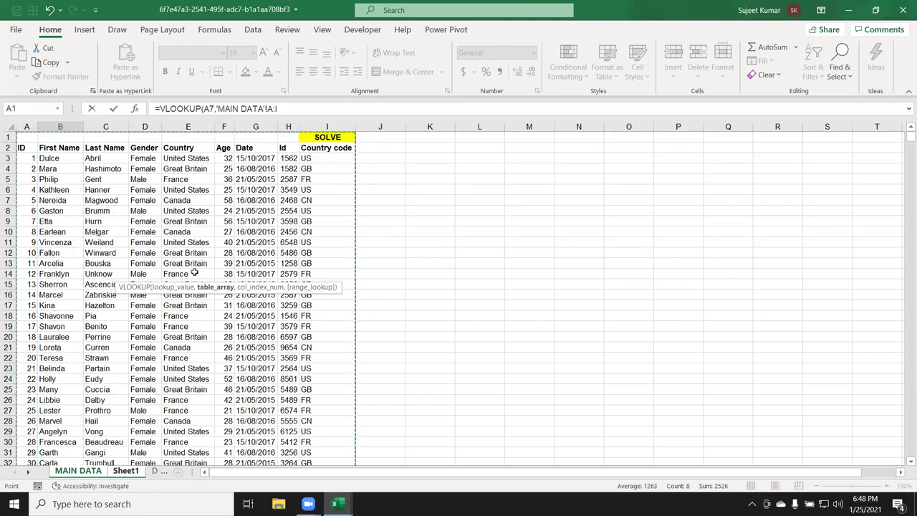
text(,{)
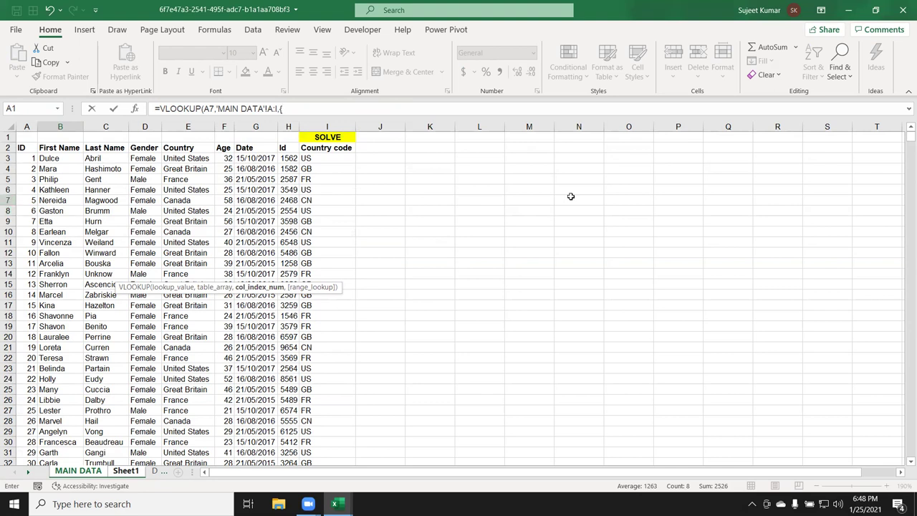
text(1)
text(3,4,)
text(5,6)
text(8,9,)
text(,7,8,9},)
text(0)
text())
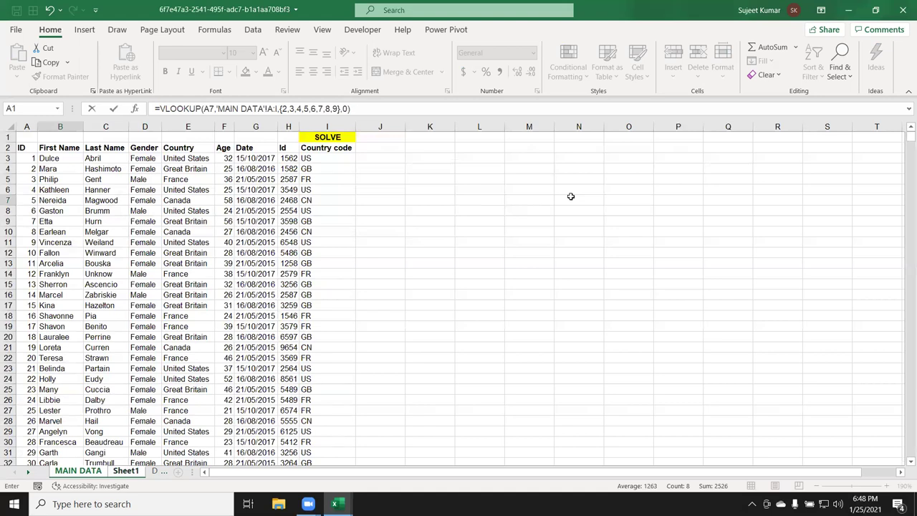
key(ctrl+shift+Return)
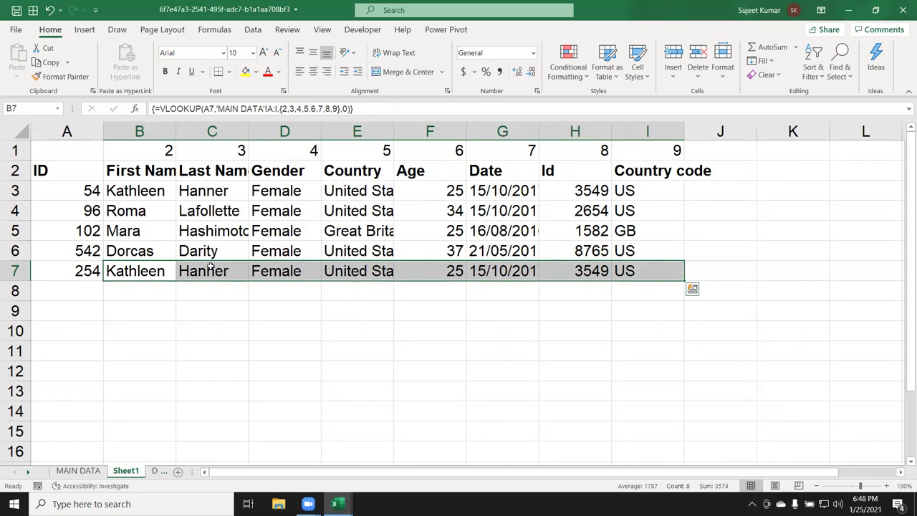
key(F2)
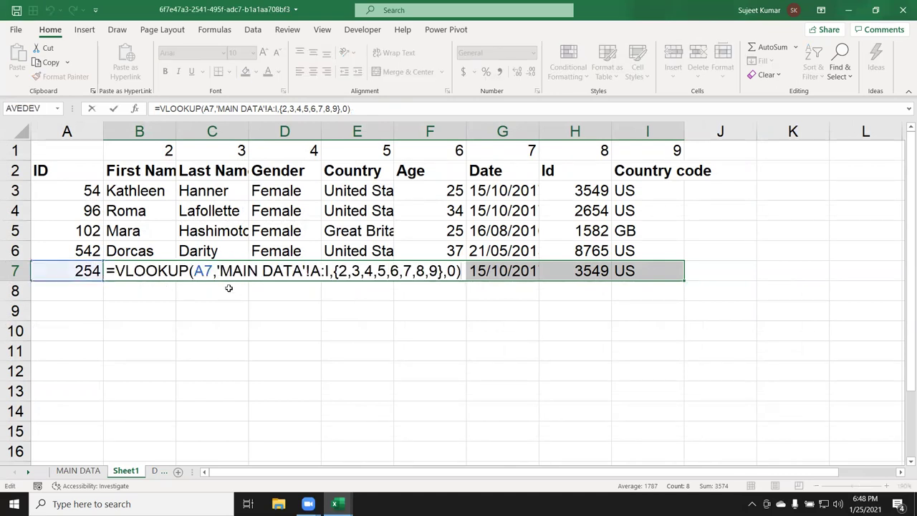
mouse_move(334, 272)
mouse_down()
mouse_move(458, 272)
mouse_move(445, 271)
mouse_up()
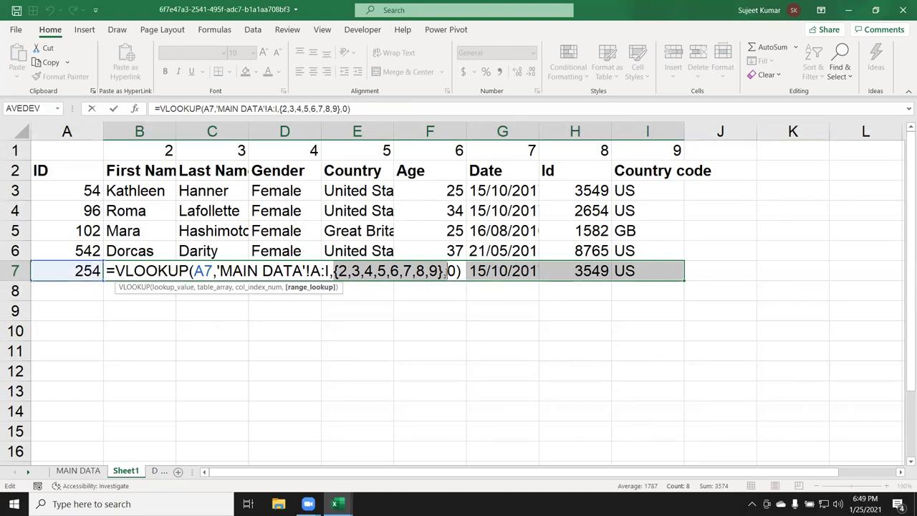
key(ctrl+shift+Return)
key(Right)
key(Right)
key(Right)
key(Right)
key(Right)
key(Right)
key(Right)
key(Left)
key(Left)
key(Left)
key(Left)
key(Left)
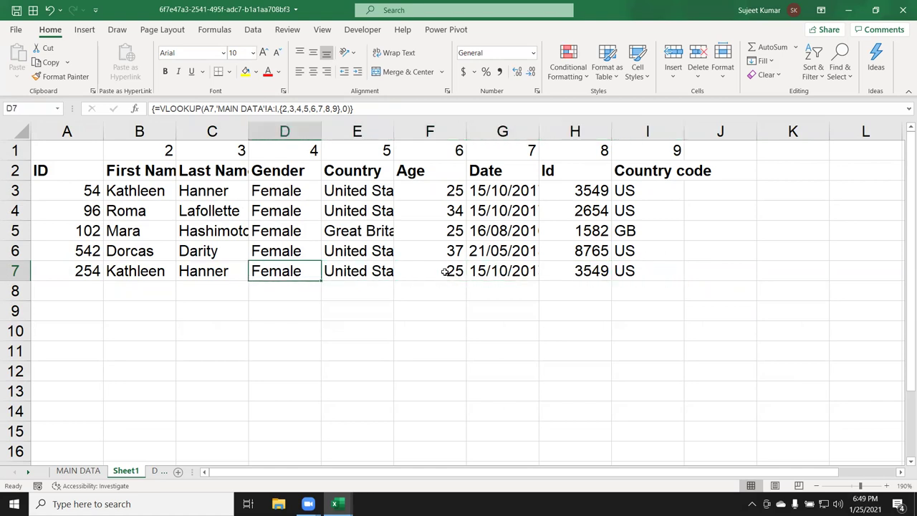
key(Left)
key(Left)
key(Right)
key(Right)
key(Delete)
key(Return)
key(Down)
key(Up)
key(Left)
key(Left)
key(Left)
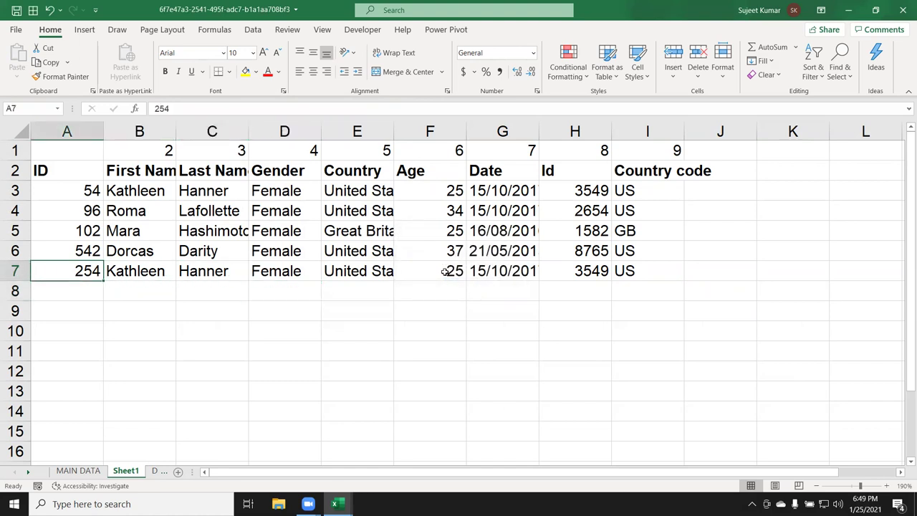
key(Down)
Enter the new ID 958 in cell A8.
text(958)
key(Return)
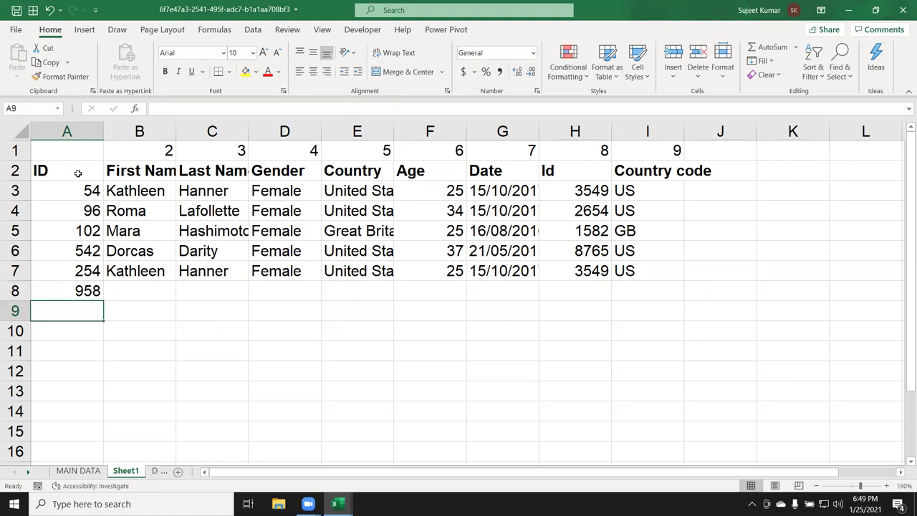
drag(75, 172, 512, 138)
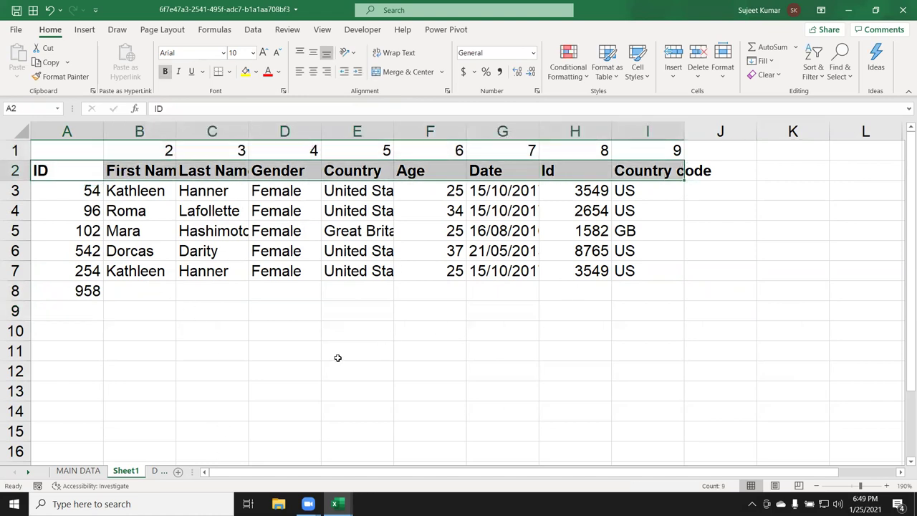
click(78, 471)
key(ctrl+v)
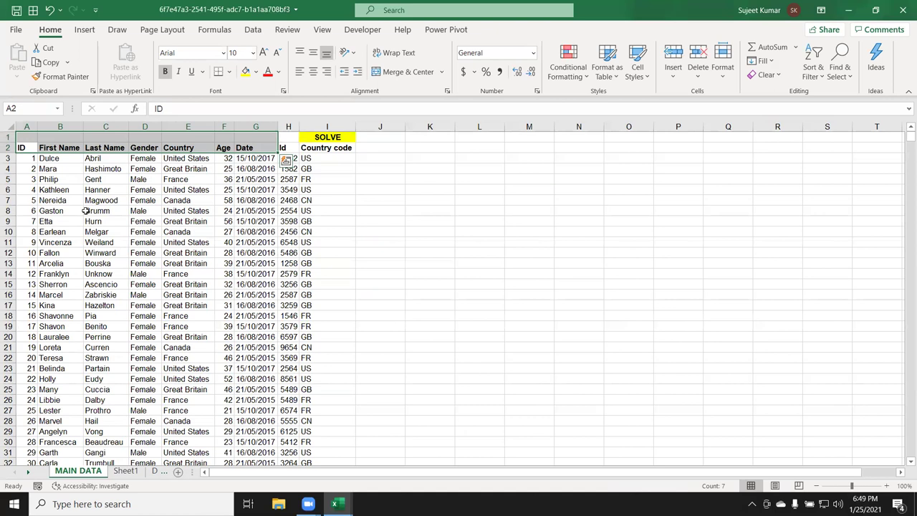
click(129, 472)
Fill B8:I8 with an array VLOOKUP of A8 against 'MAIN DATA'!A:I, columns {2..9}.
click(127, 293)
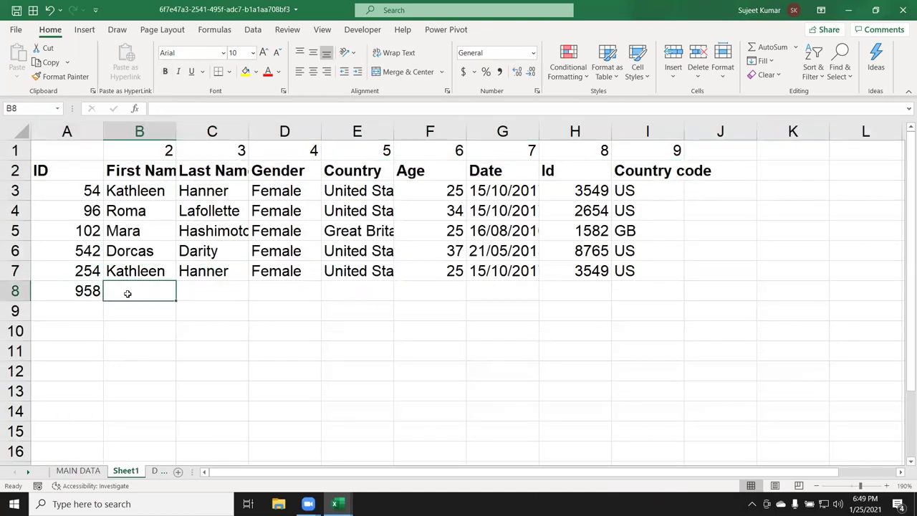
key(shift+Right)
key(shift+Right)
key(shift+Right)
key(shift+Right)
key(shift+Right)
key(shift+Right)
key(shift+Right)
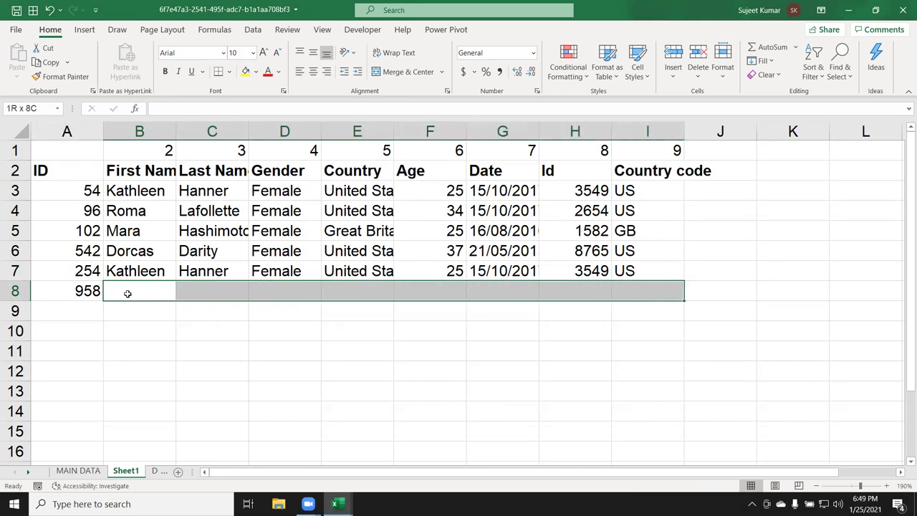
text(=vl)
key(Tab)
key(Left)
text(,)
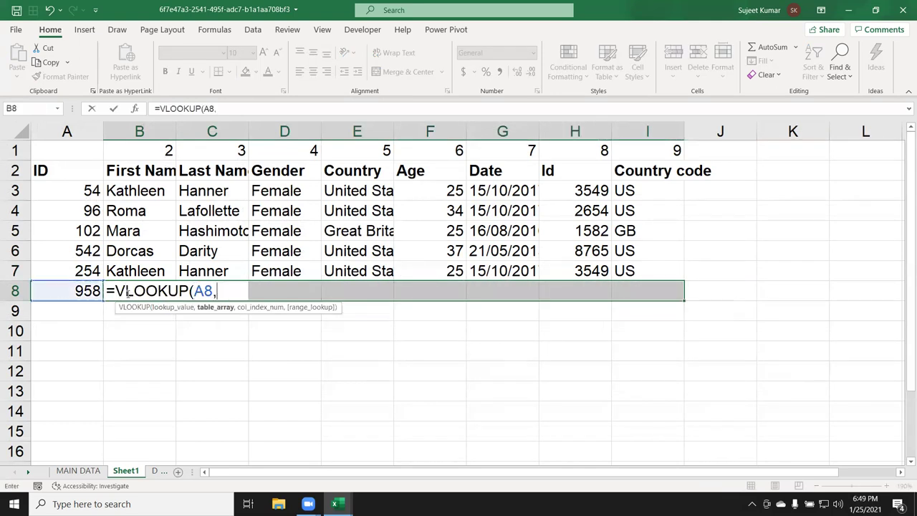
click(78, 470)
drag(26, 126, 348, 134)
text(,{2,3,4,5,6,7,8,9)
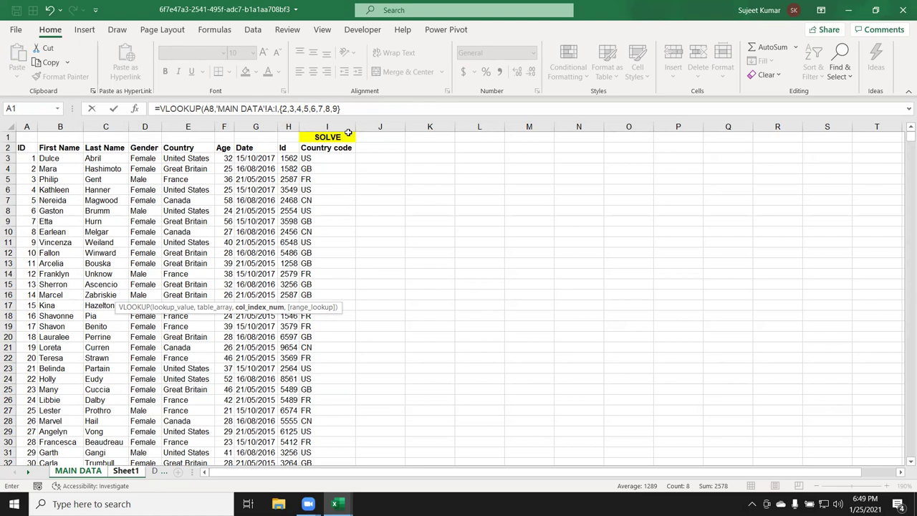
text(,0)
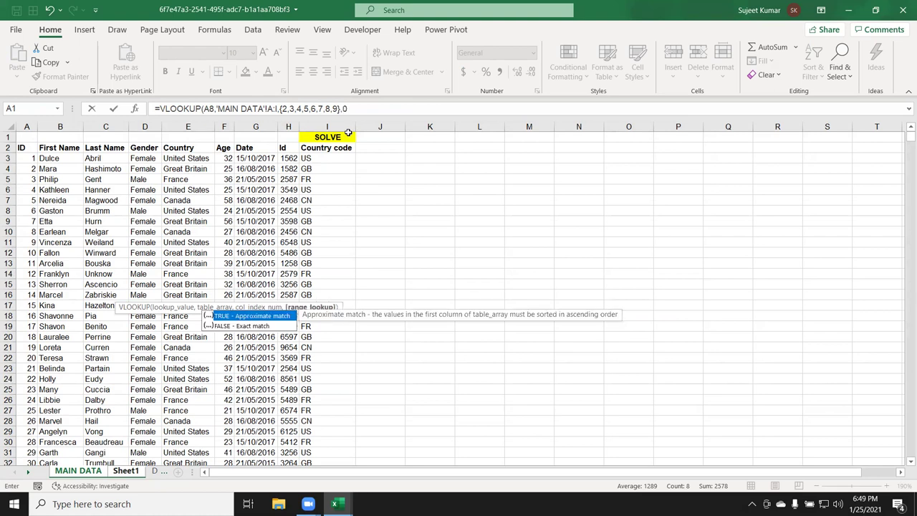
text())
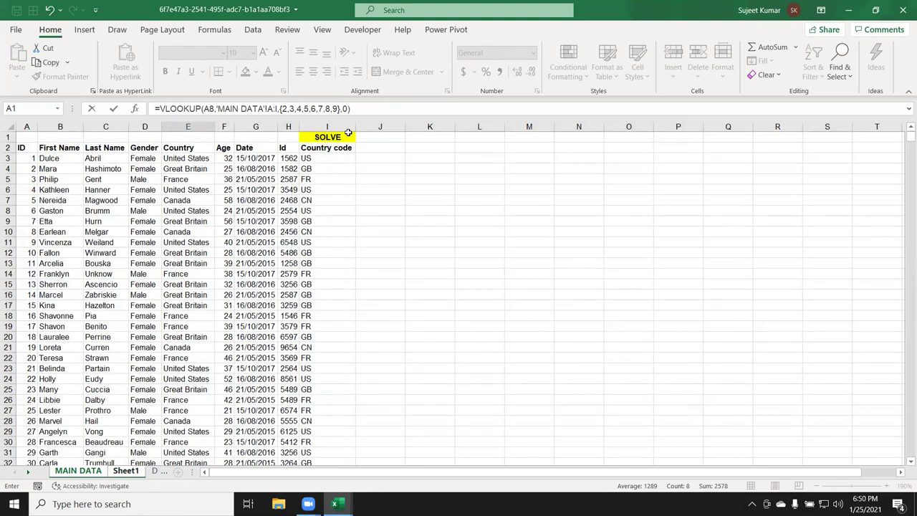
key(ctrl+shift+Return)
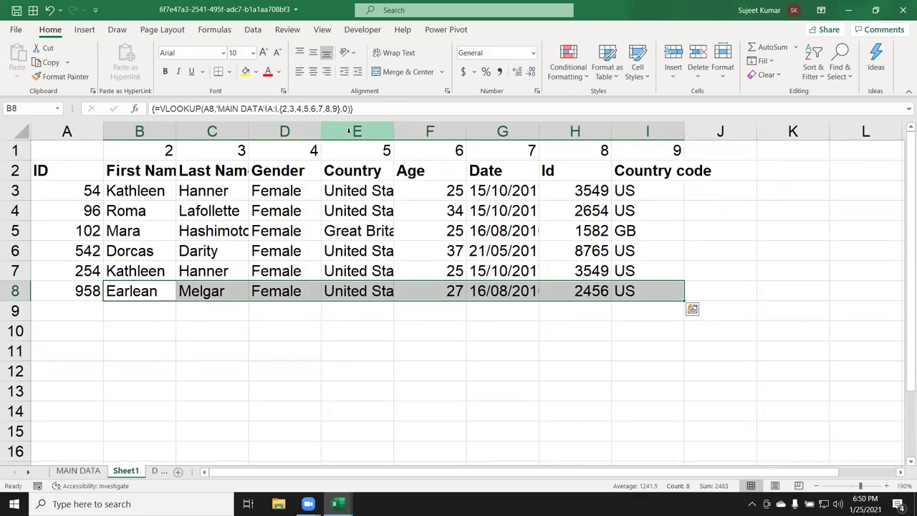
Copy the ID, Gender, Age and Country code headers to row 11 starting at A11.
mouse_move(66, 174)
mouse_down()
mouse_move(630, 135)
mouse_move(663, 165)
mouse_up()
key(ctrl+c)
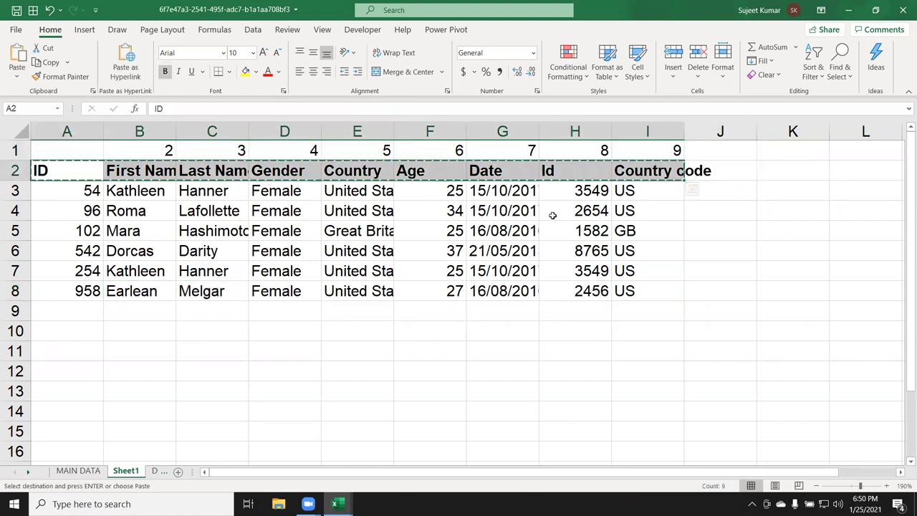
key(Escape)
click(75, 174)
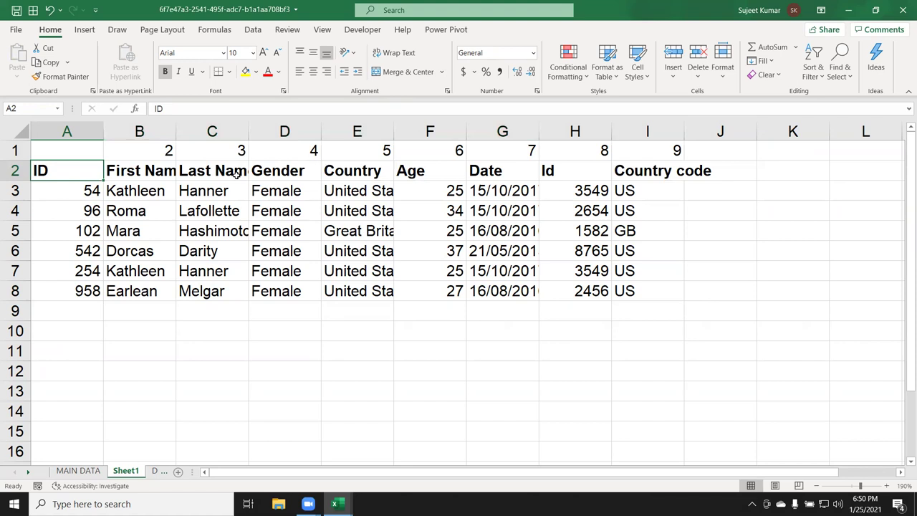
ctrl+click(262, 173)
ctrl+click(443, 174)
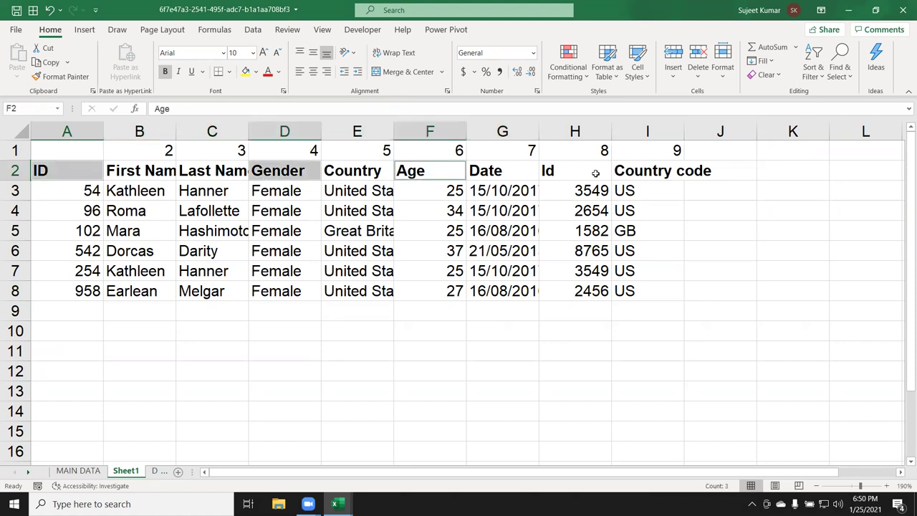
ctrl+click(620, 172)
key(ctrl+c)
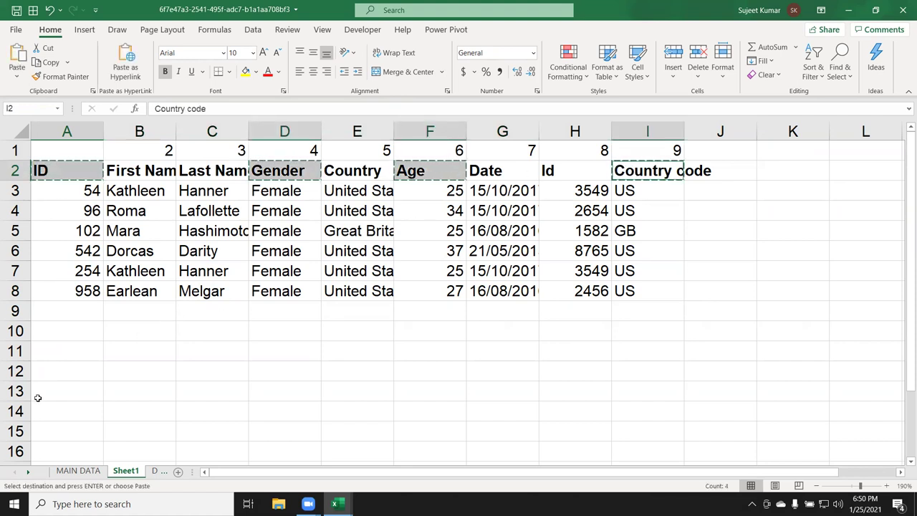
click(66, 351)
key(ctrl+v)
key(Escape)
Enter lookup ID 87 in A12 under the ID header.
click(85, 375)
text(87)
key(Return)
click(156, 368)
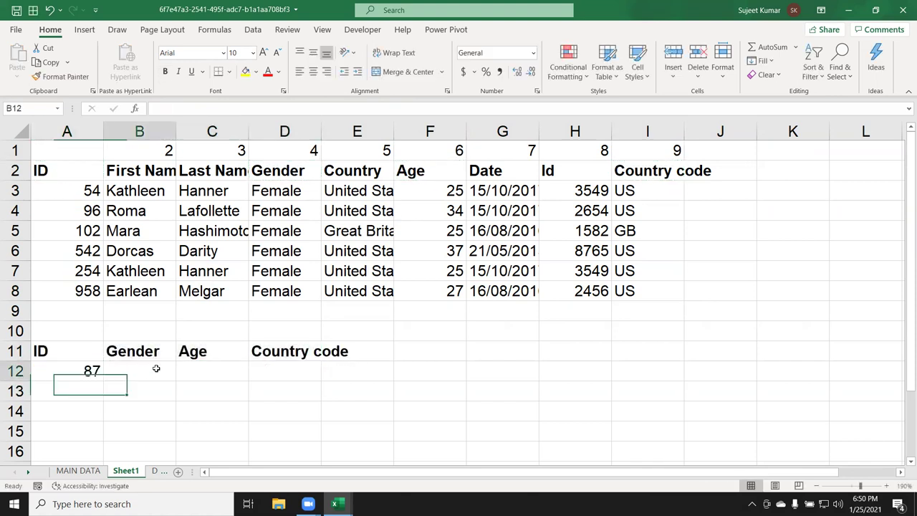
click(215, 377)
click(282, 374)
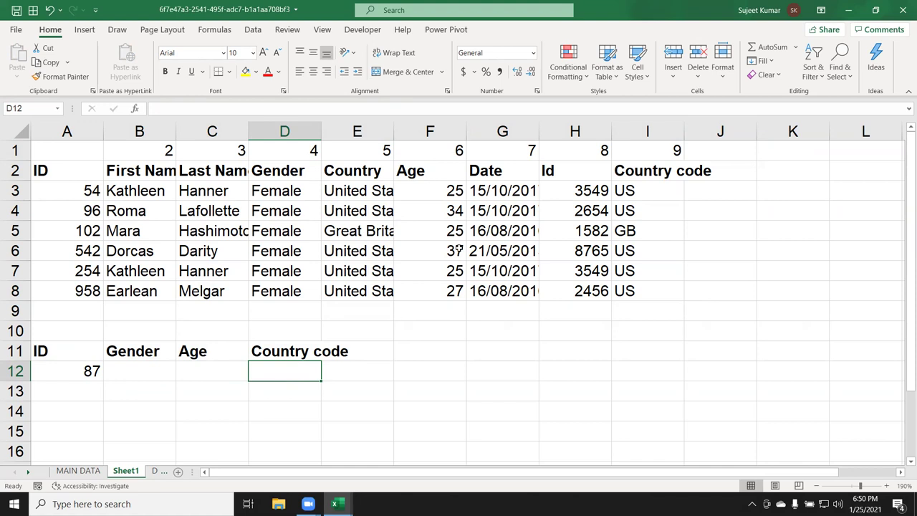
Replace the Gender header in B11 with the Id header copied from H2.
click(562, 176)
key(ctrl+c)
click(151, 353)
key(ctrl+v)
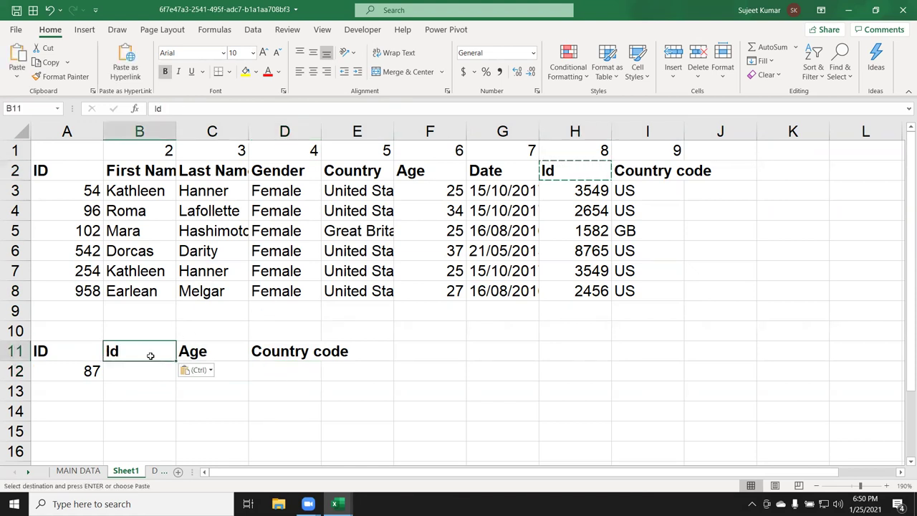
click(147, 369)
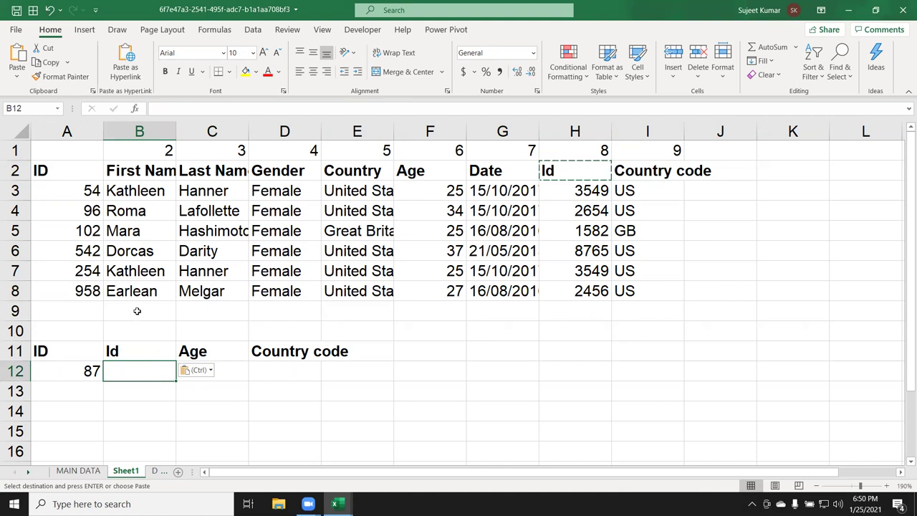
Compare the new block with MAIN DATA and move to a blank cell in row 10.
click(58, 347)
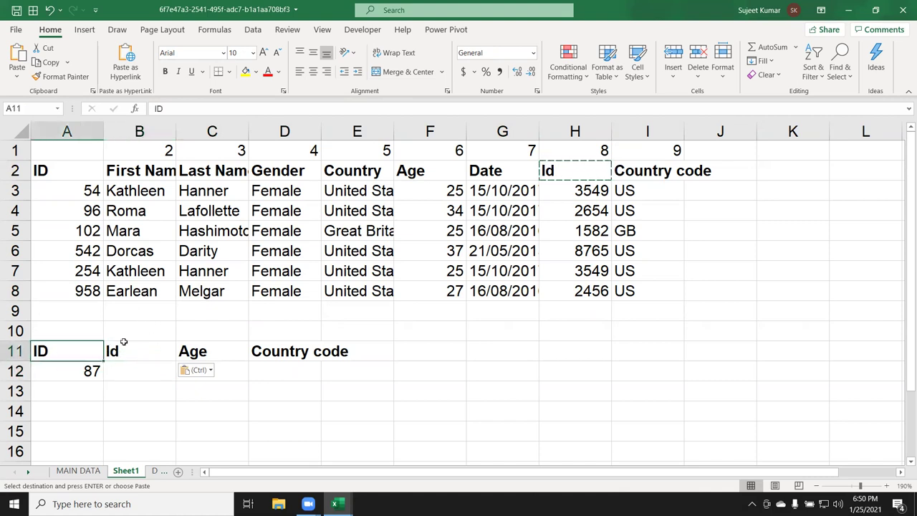
drag(124, 341, 287, 331)
click(85, 464)
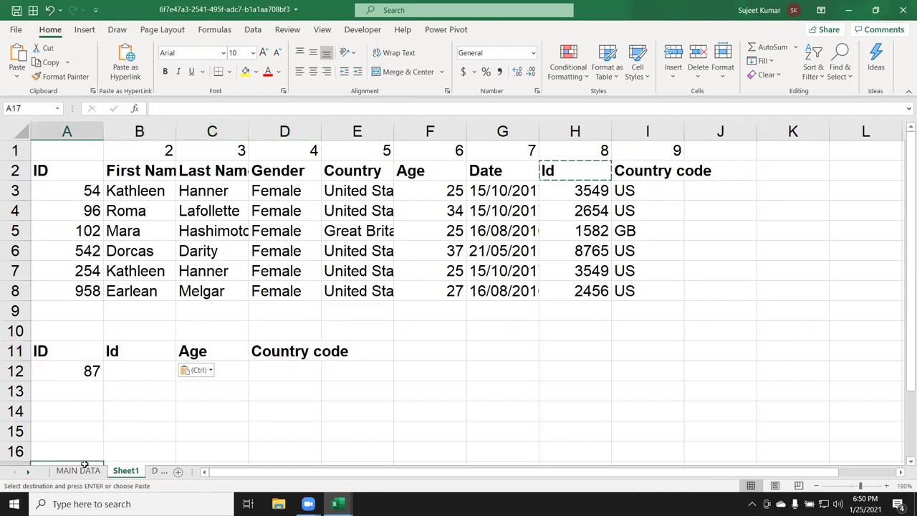
click(80, 469)
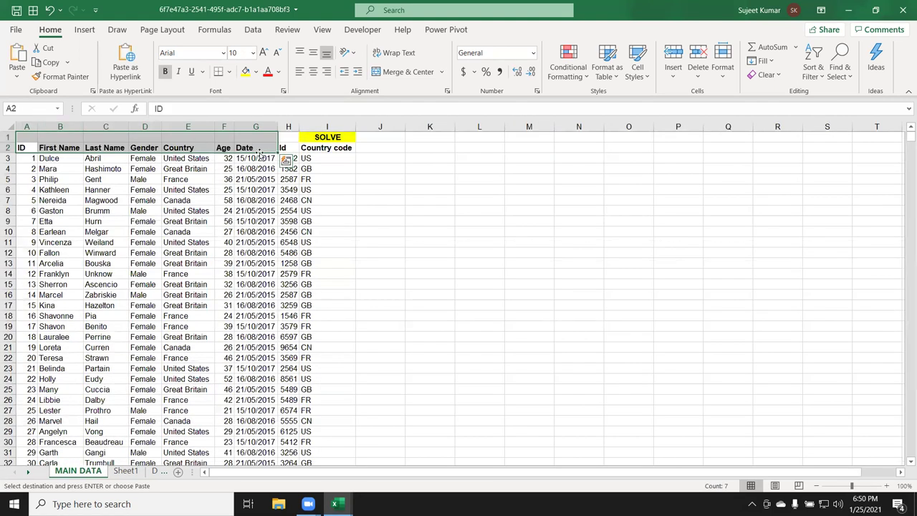
click(128, 470)
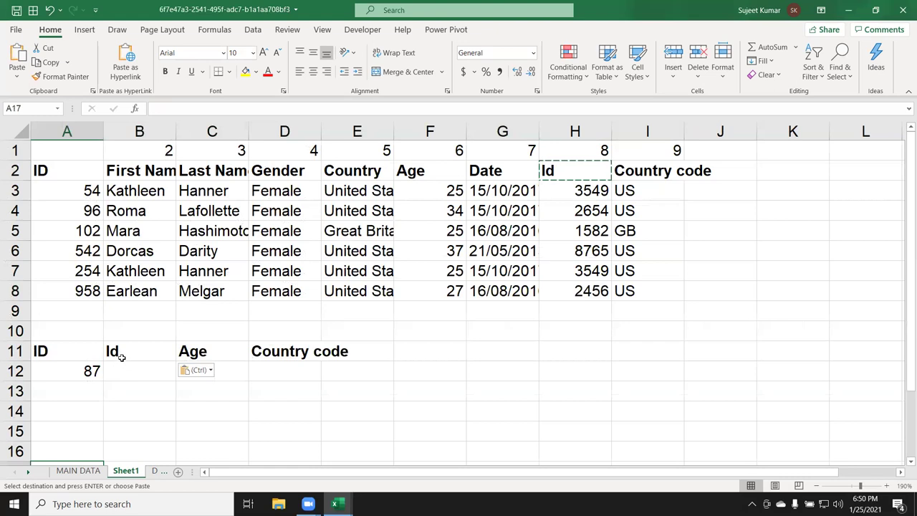
click(124, 353)
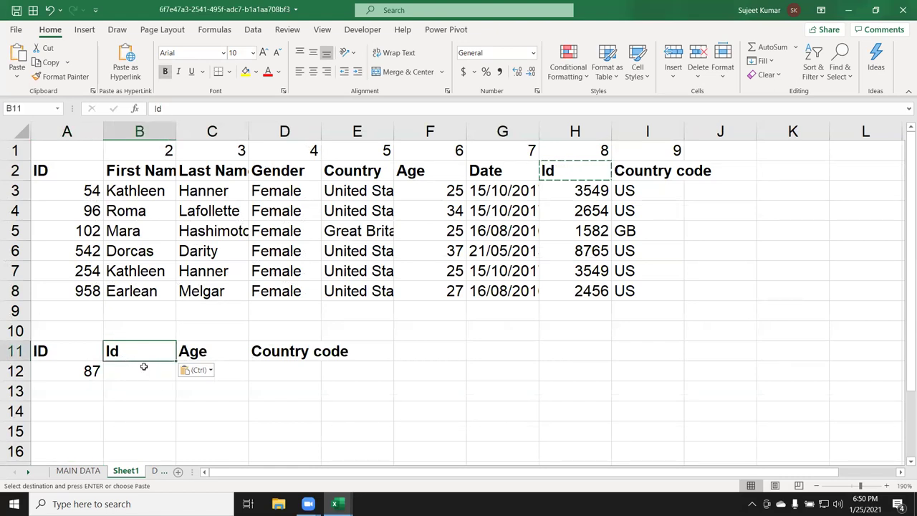
click(143, 366)
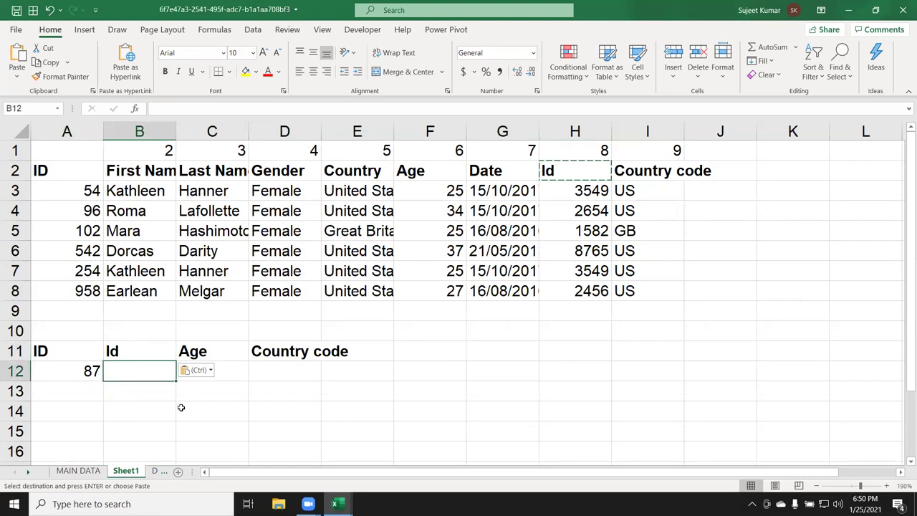
key(Escape)
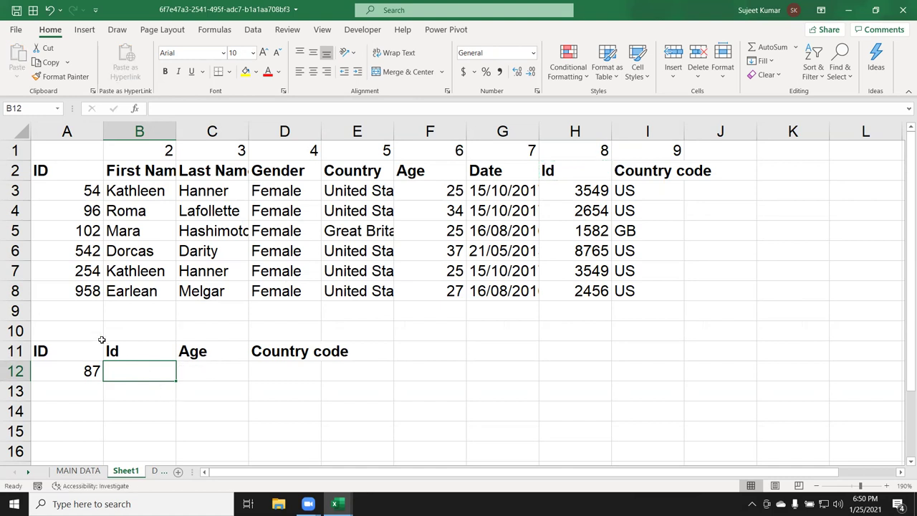
click(100, 332)
click(110, 329)
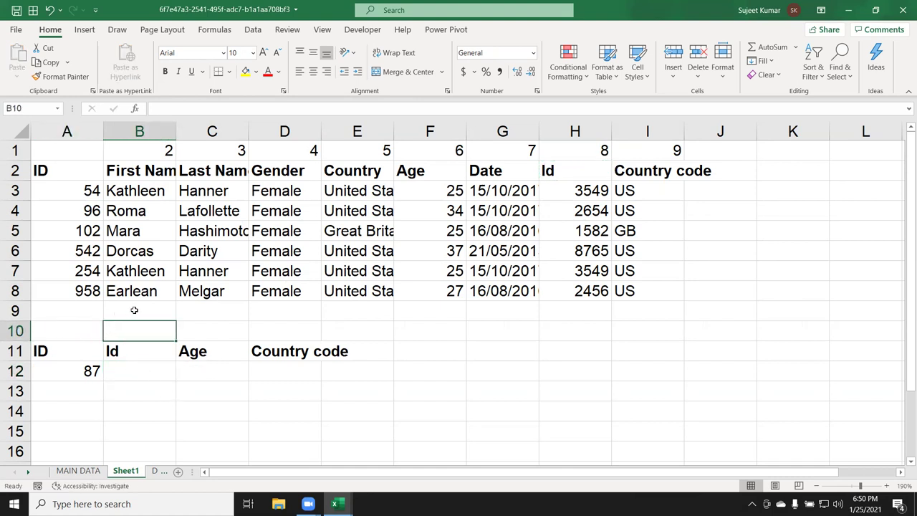
Enter =MATCH(B11,'MAIN DATA'!2:2,0) in C10, returning 1 for the Id header.
click(211, 325)
text(=)
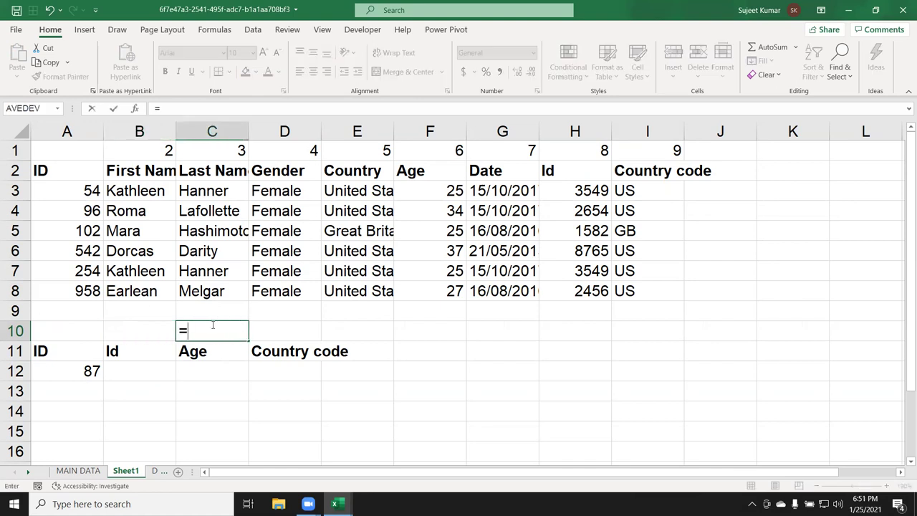
text(mat)
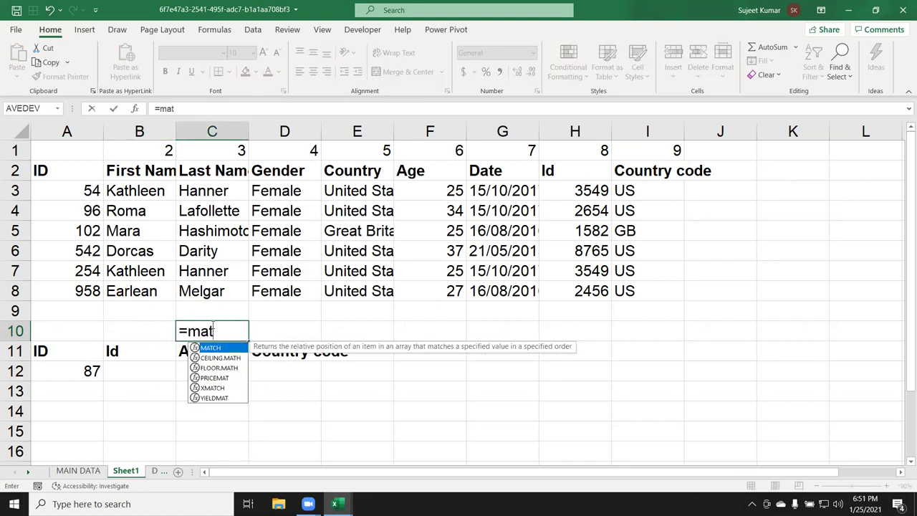
key(Tab)
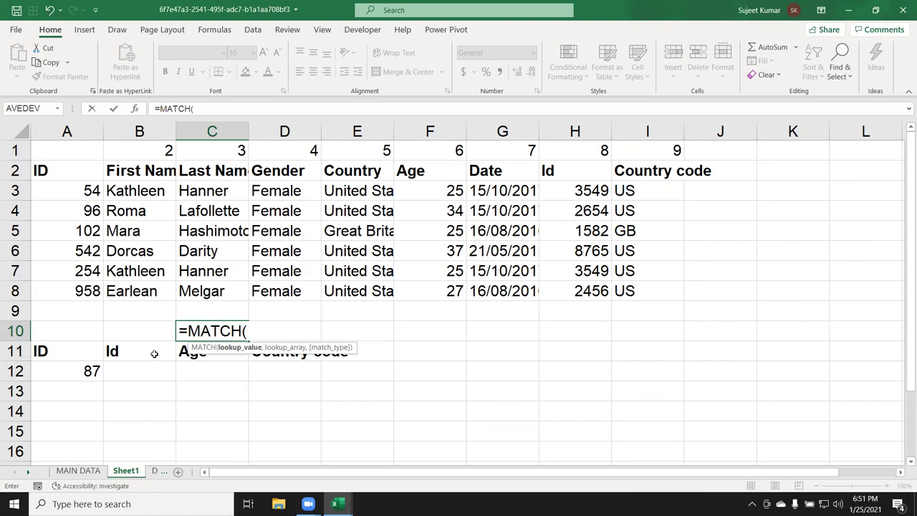
click(154, 353)
text(,)
click(83, 472)
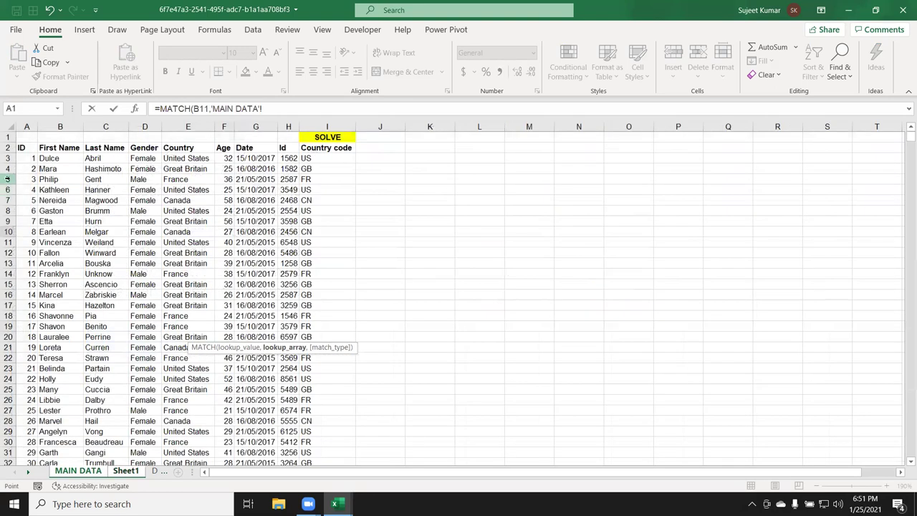
click(5, 148)
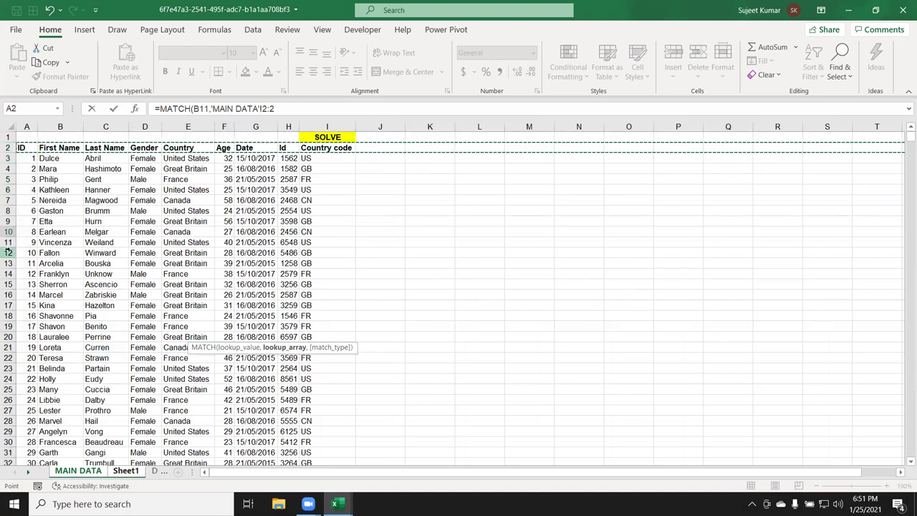
text(,0))
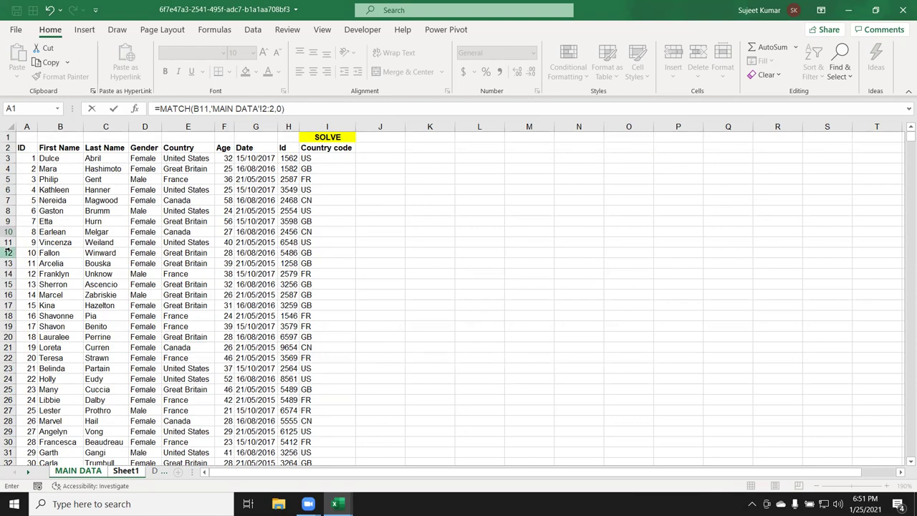
key(Return)
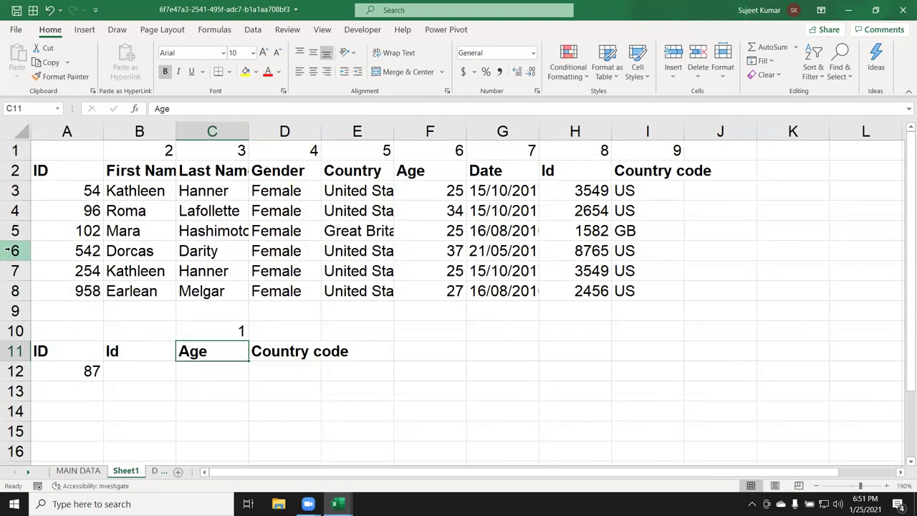
Rename the Id header on MAIN DATA to S_ID.
key(Up)
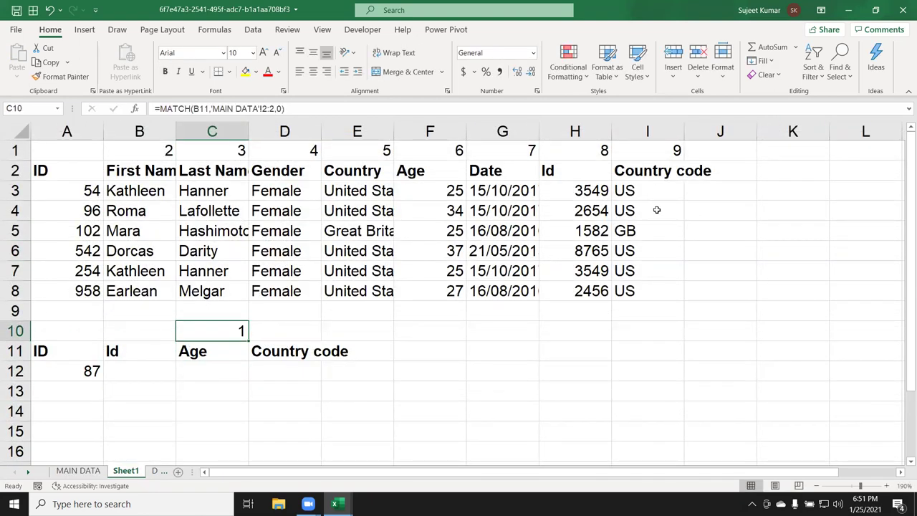
click(570, 172)
click(78, 471)
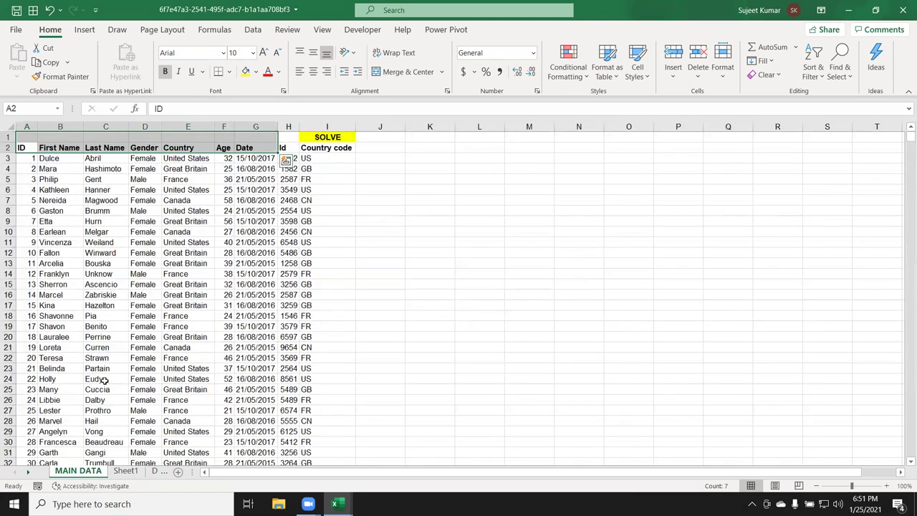
ctrl+scroll(326, 163, up, 3)
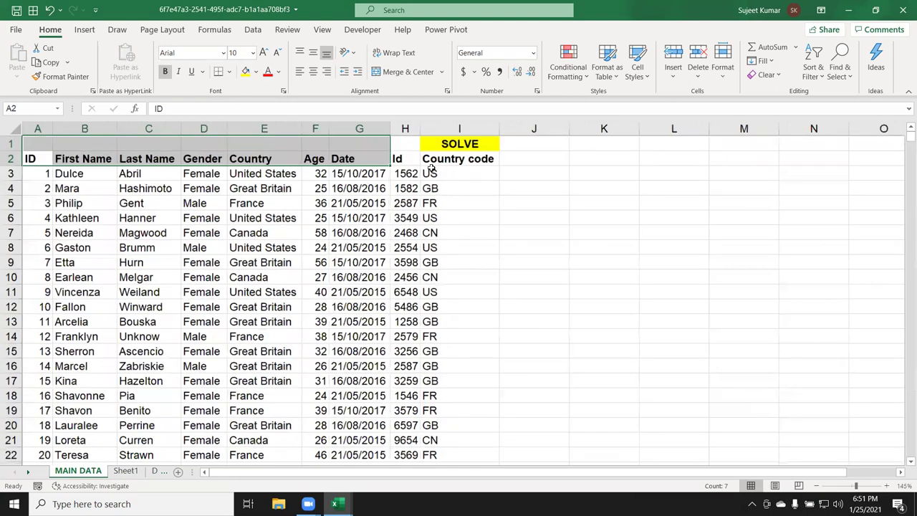
click(429, 163)
text(S)
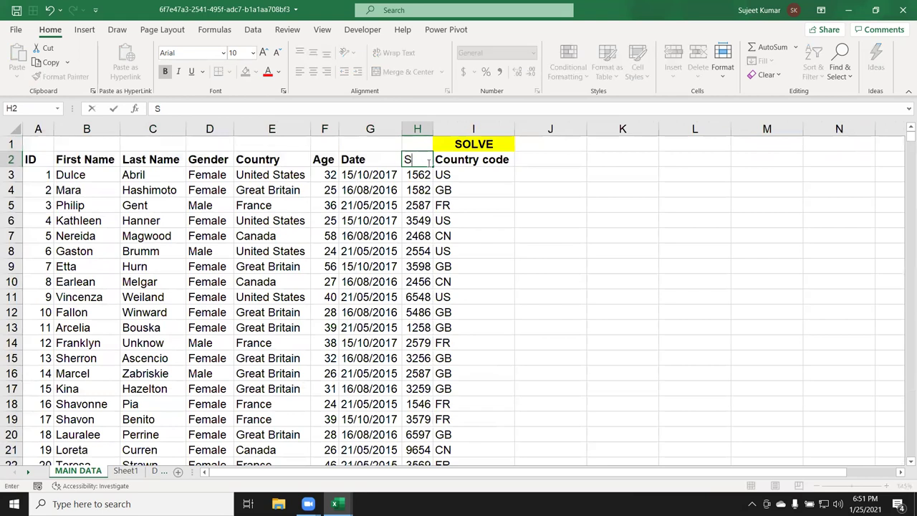
text(_ID)
key(Return)
Retype B11 as S_ID and confirm C10's MATCH now returns 8.
click(126, 471)
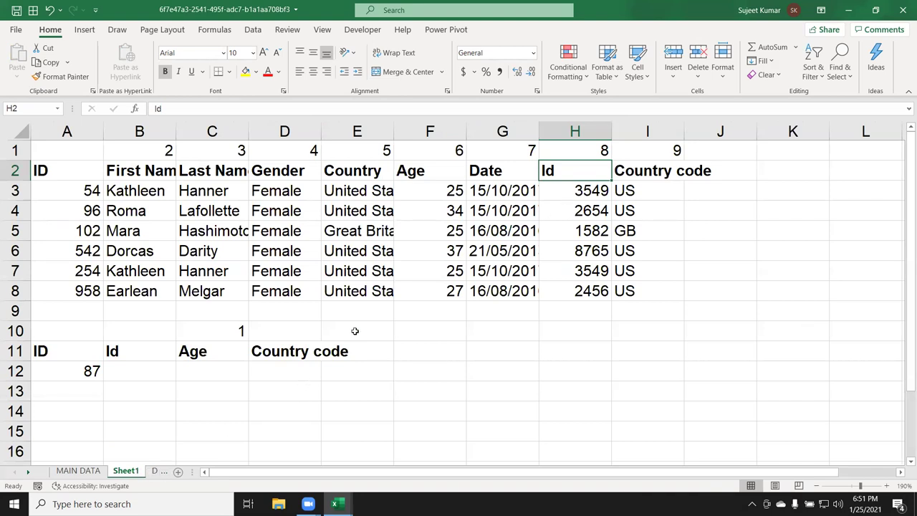
click(121, 350)
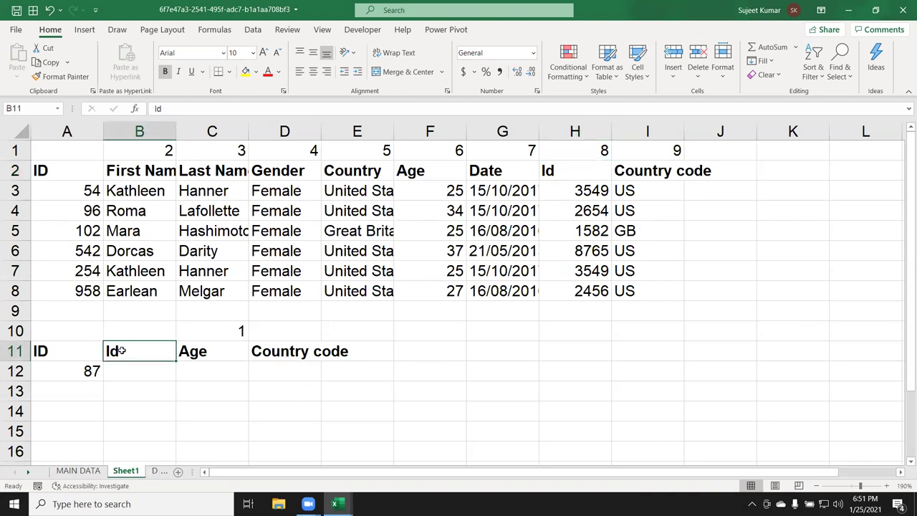
text(S_ID)
key(Return)
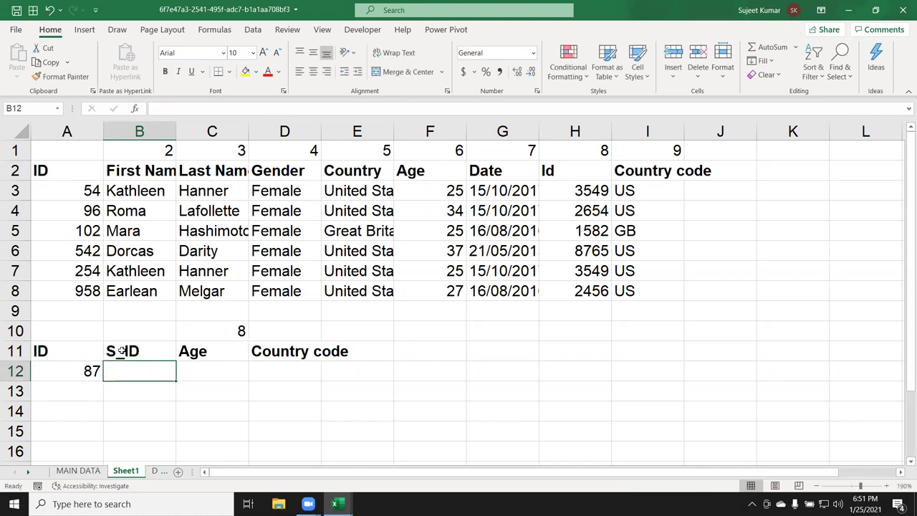
click(142, 354)
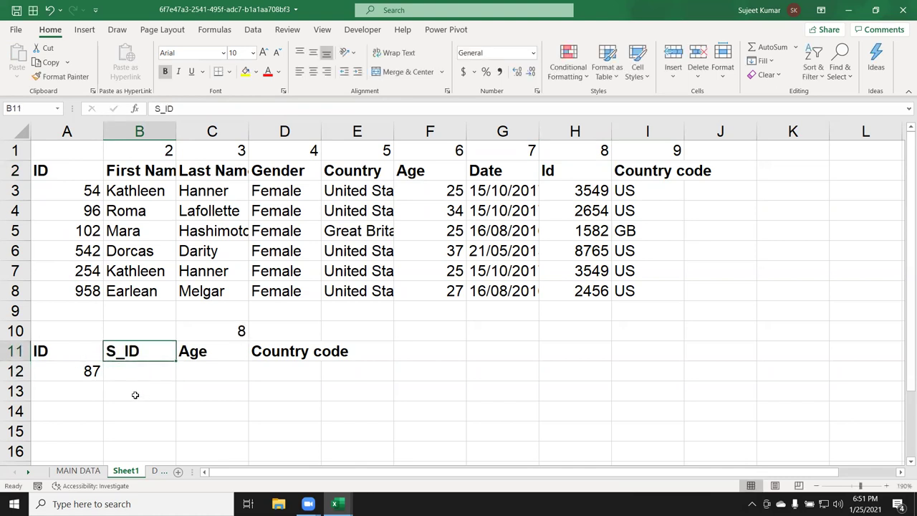
double_click(240, 328)
key(Escape)
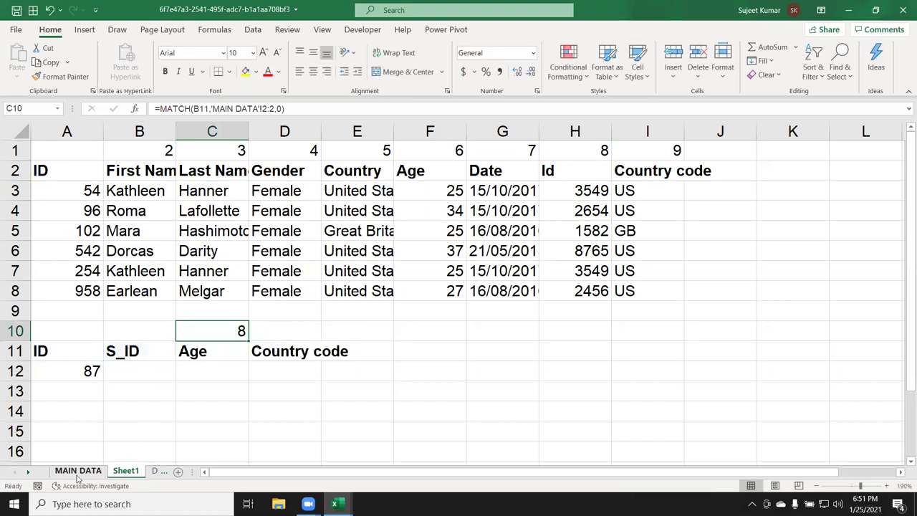
Compare against the MAIN DATA header row A2:G2 and select the cell under S_ID.
click(77, 470)
drag(48, 159, 415, 158)
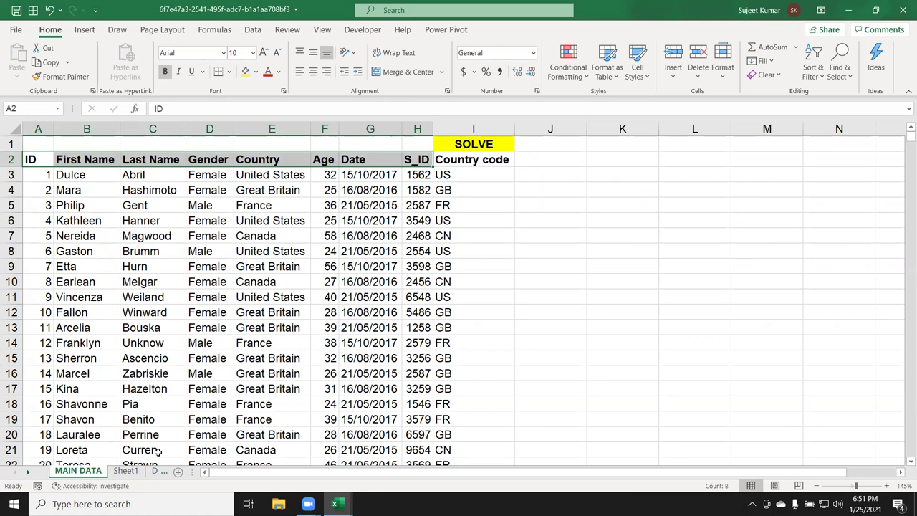
click(125, 471)
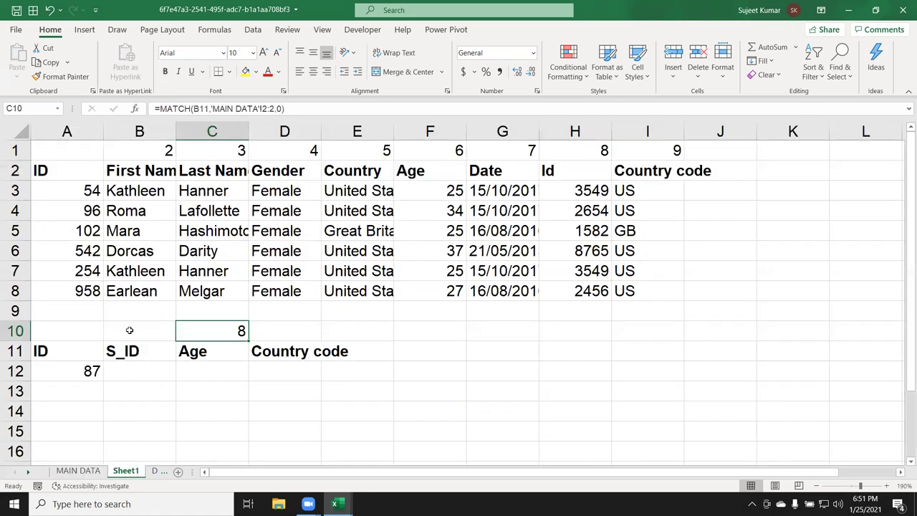
click(120, 382)
click(123, 377)
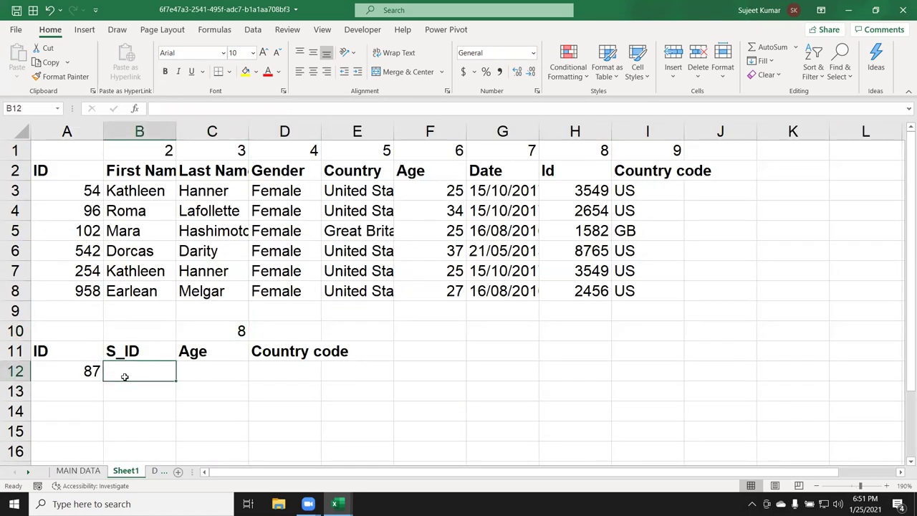
Enter =VLOOKUP(A12,'MAIN DATA'!A:I,Sheet1!C10,0) in B12 so ID 87 returns S_ID 8642.
text(=vl)
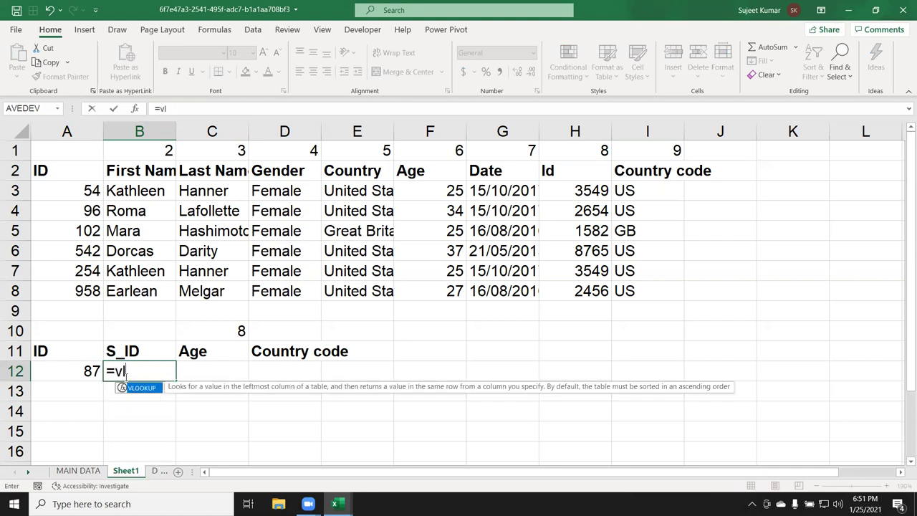
key(Tab)
key(Left)
text(,)
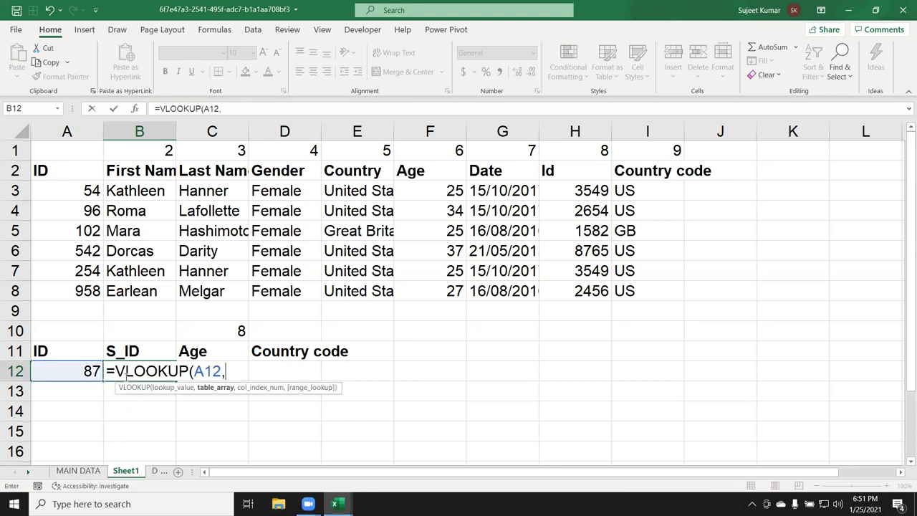
click(78, 471)
drag(29, 128, 442, 144)
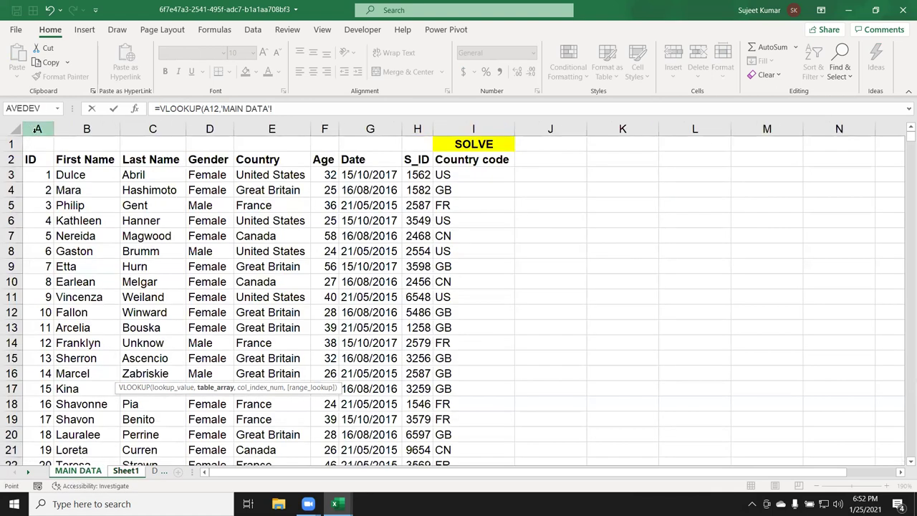
text(A:I,)
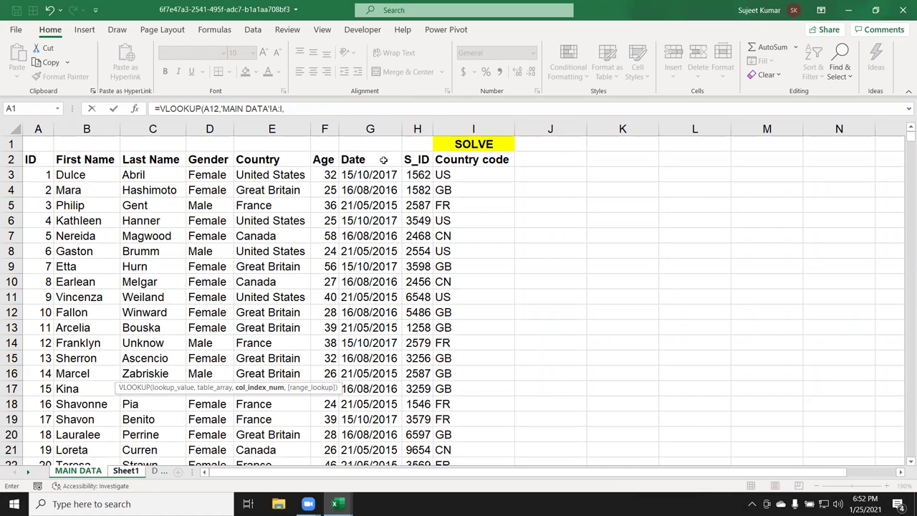
click(138, 470)
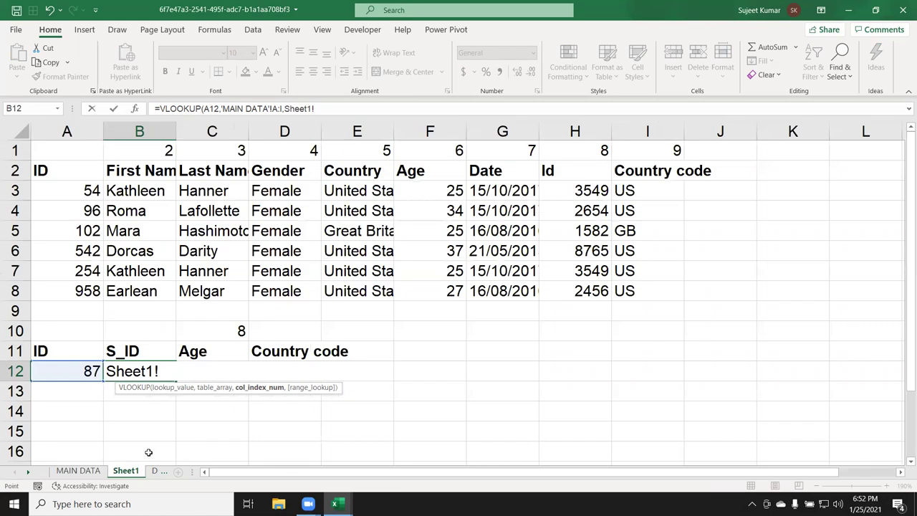
click(222, 335)
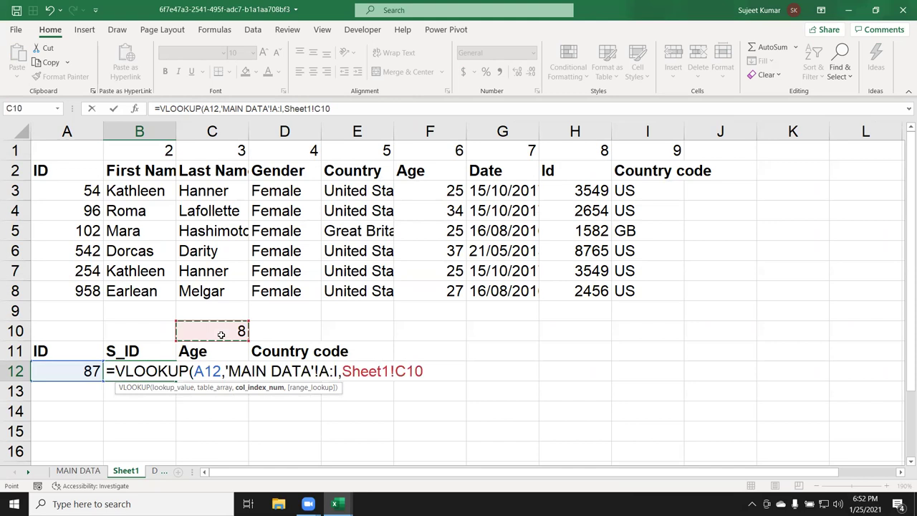
text(,0)
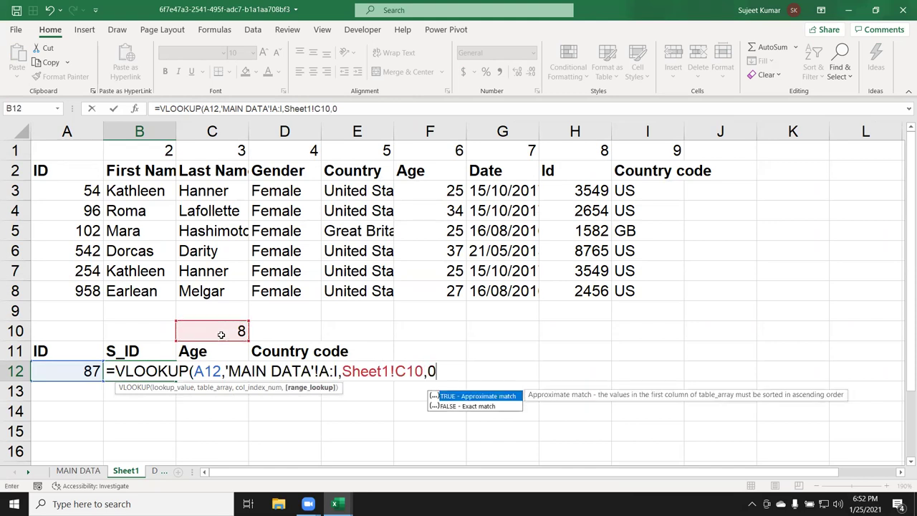
key(Return)
key(Up)
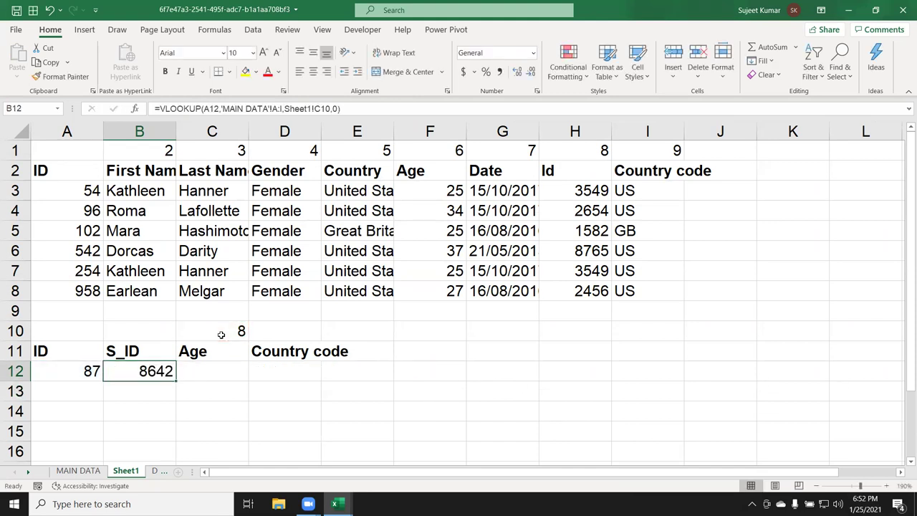
Replace the B11 header S_ID with the Country header copied from the table.
click(166, 354)
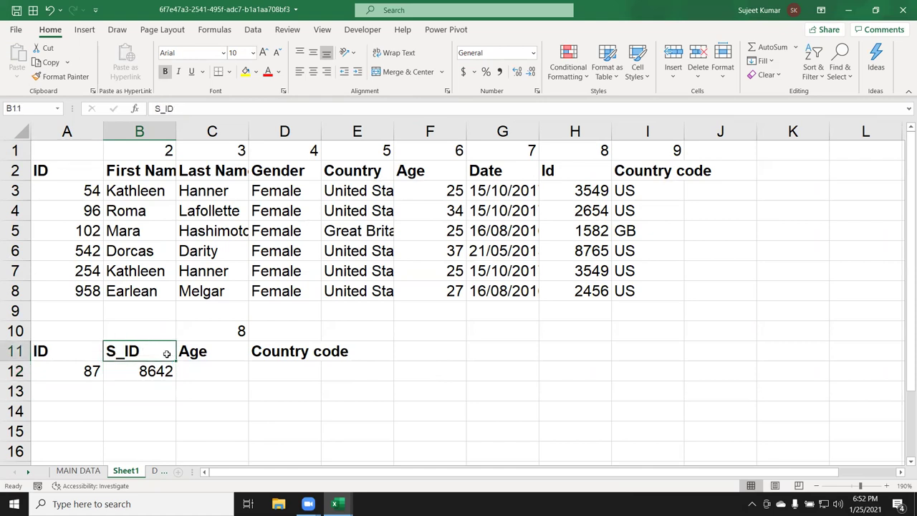
click(336, 170)
key(ctrl+c)
click(143, 350)
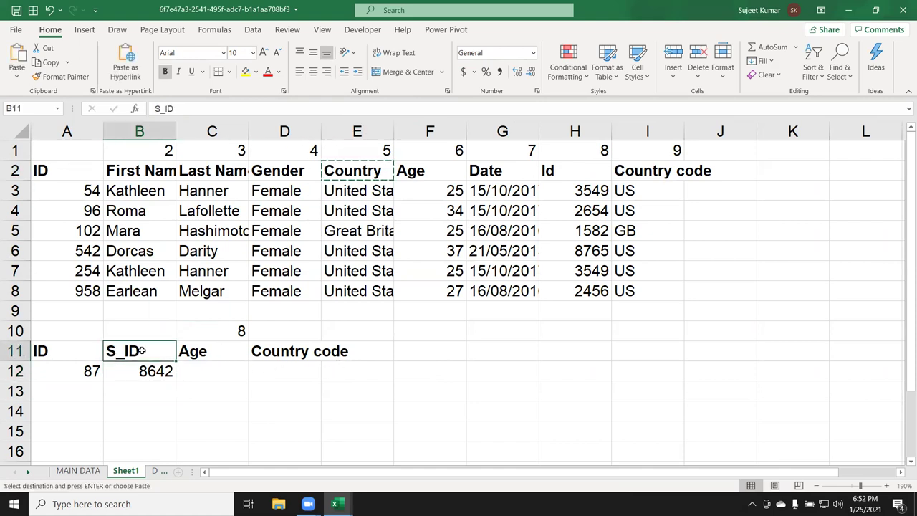
key(ctrl+v)
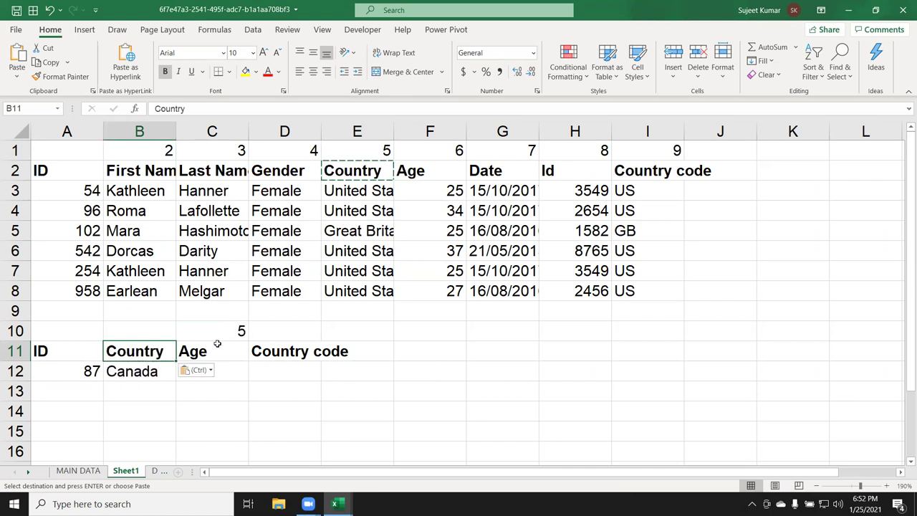
Inspect C10's MATCH formula and B12's VLOOKUP formula without changing them.
click(224, 334)
double_click(224, 332)
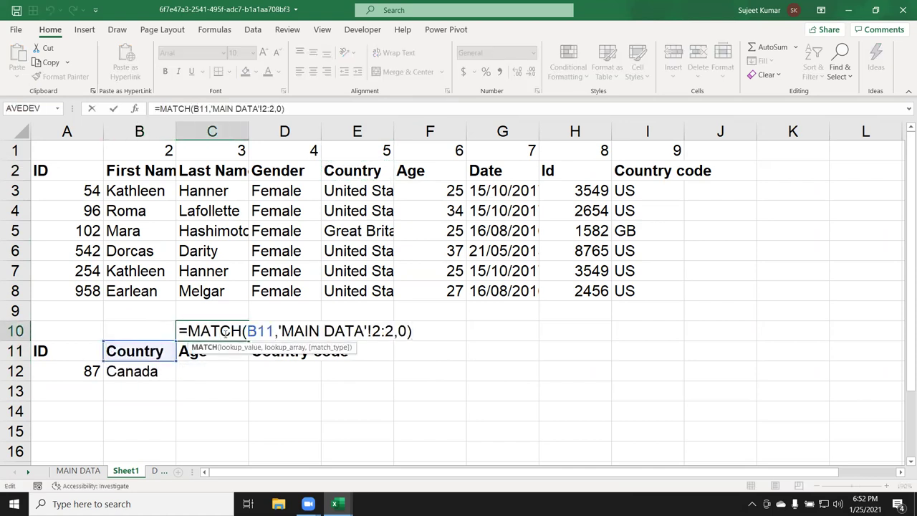
key(Escape)
click(145, 371)
double_click(145, 371)
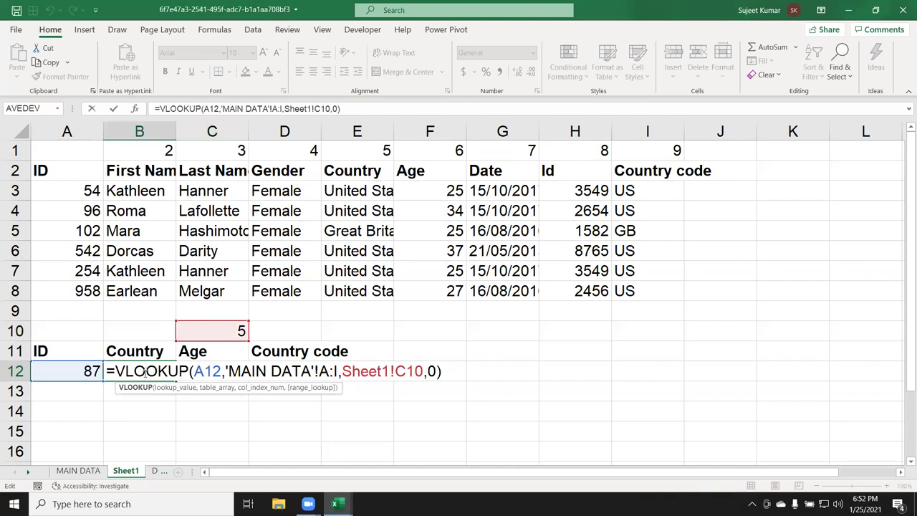
key(Escape)
Copy the full MATCH expression text from C10's formula.
click(213, 329)
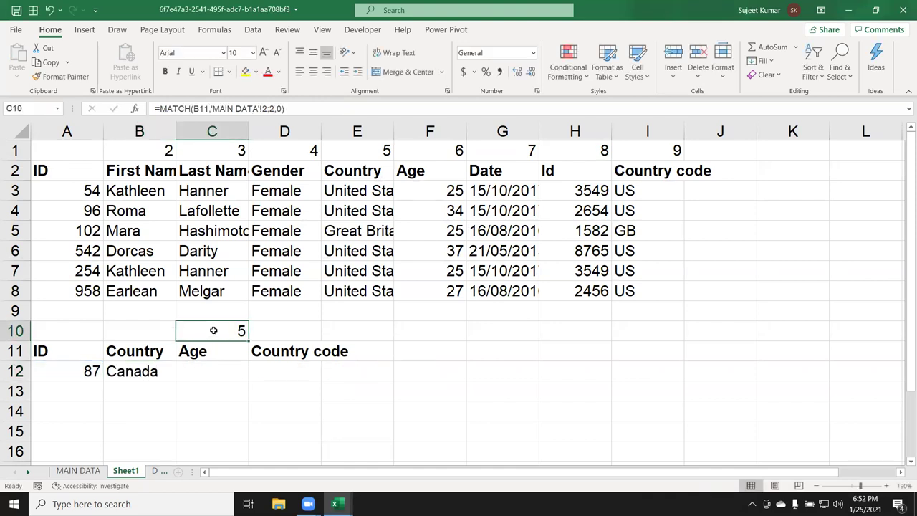
click(152, 368)
click(214, 332)
click(210, 312)
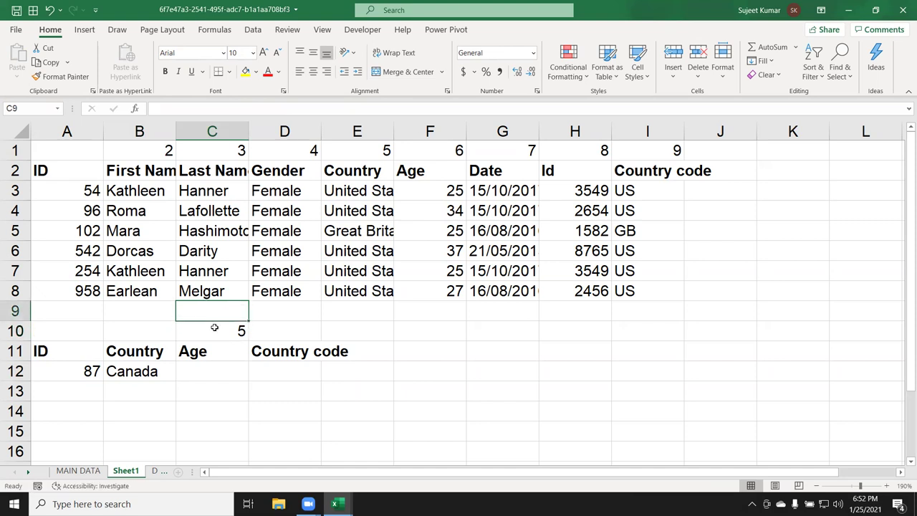
click(214, 327)
double_click(214, 330)
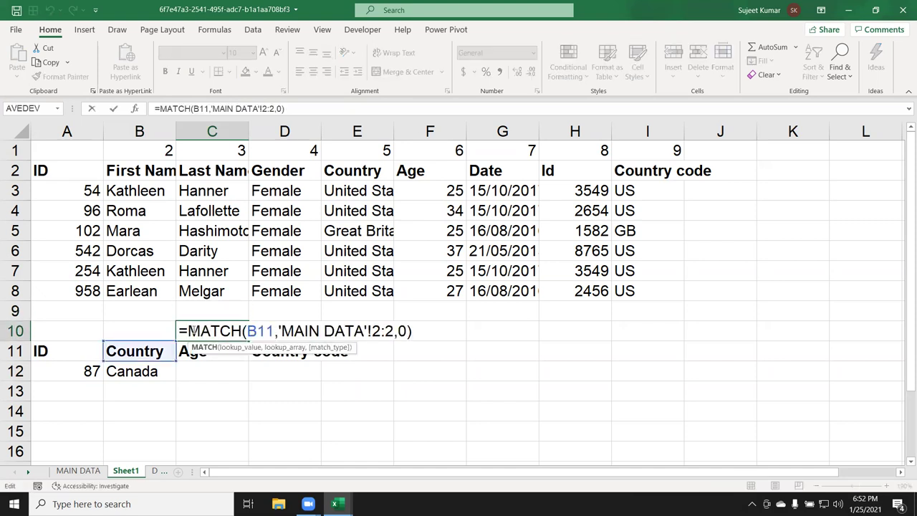
drag(193, 330, 424, 335)
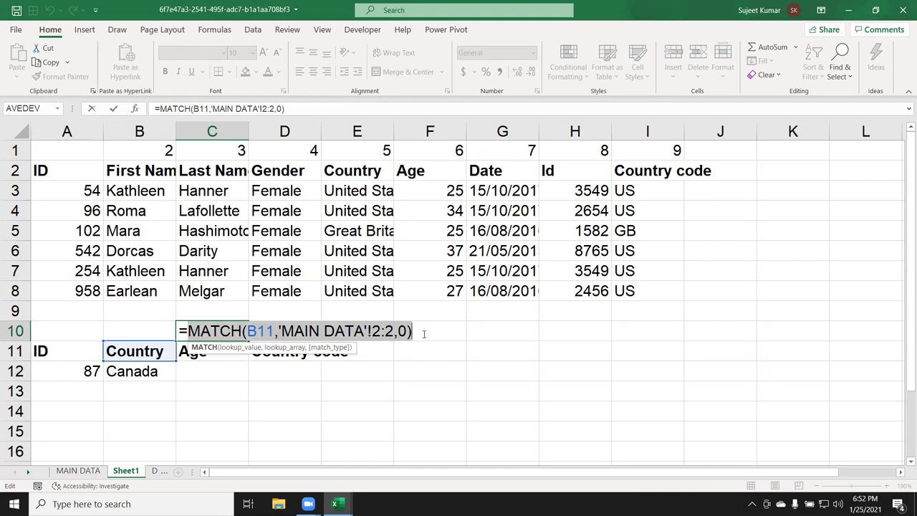
key(ctrl+c)
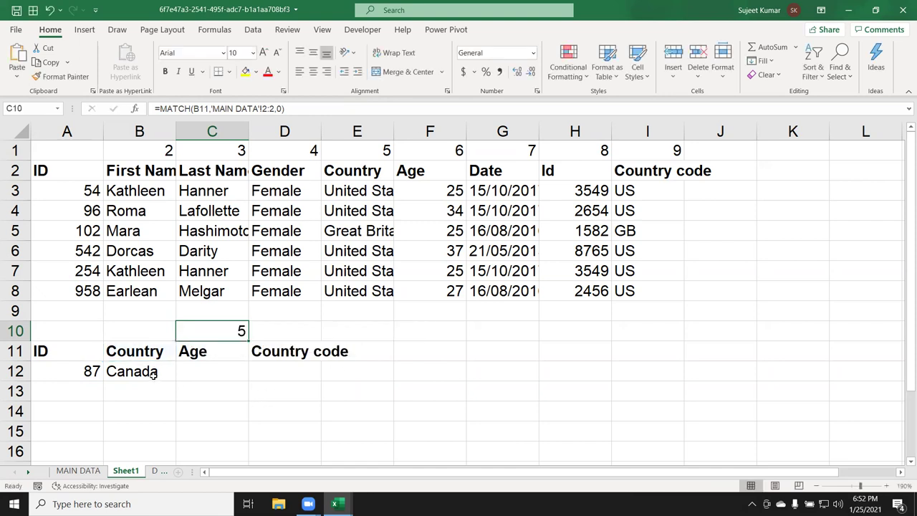
Replace Sheet1!C10 in B12's VLOOKUP with the pasted MATCH expression.
double_click(154, 374)
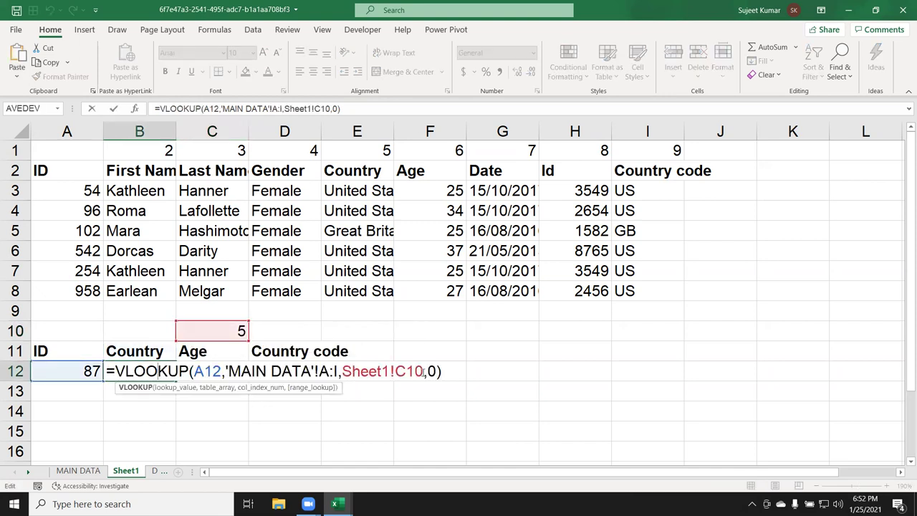
drag(423, 371, 342, 370)
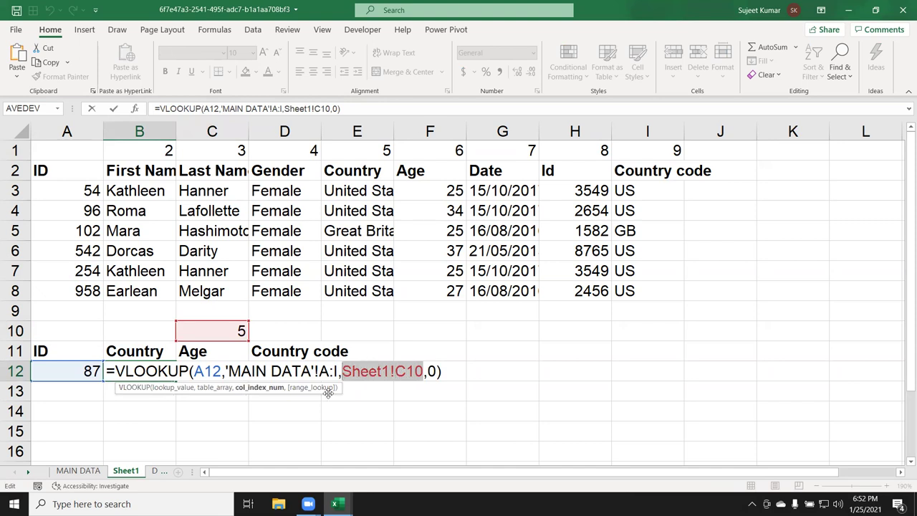
key(ctrl+v)
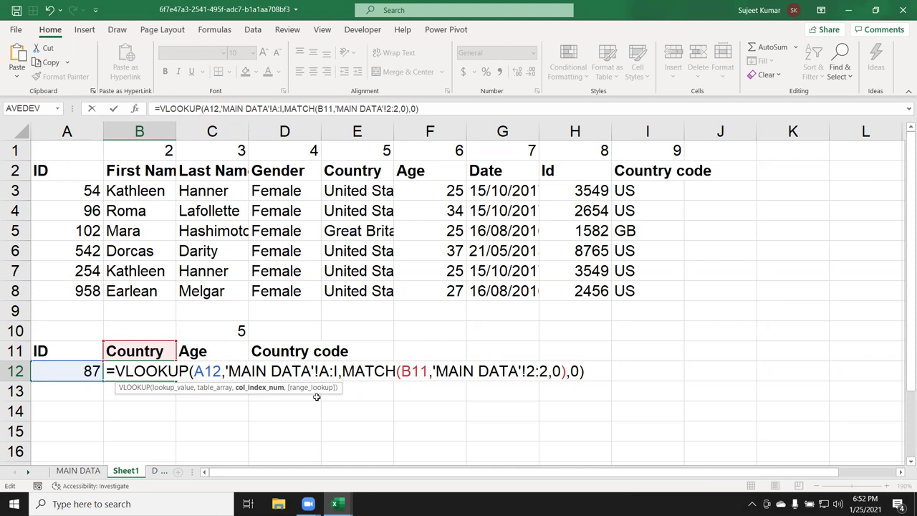
key(Return)
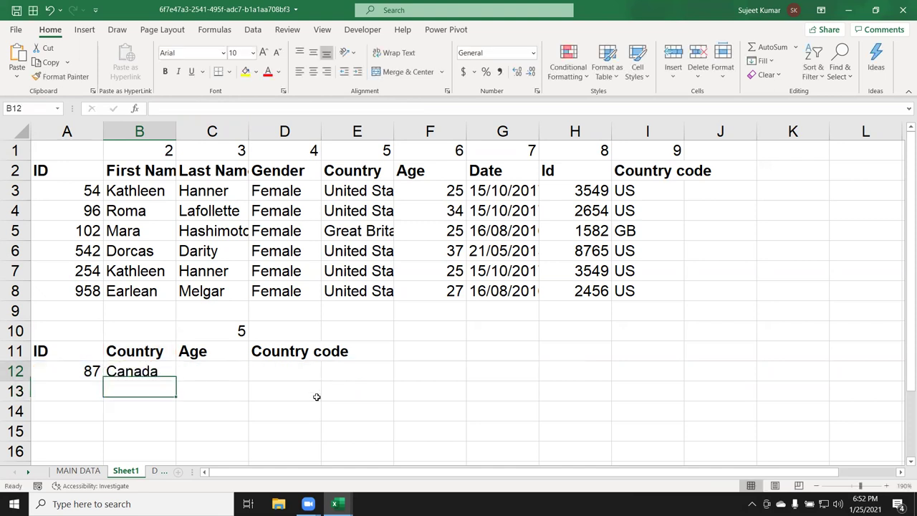
key(Up)
Anchor B12's references as $A12, $A:$I, $B11 and $2:$2.
double_click(155, 367)
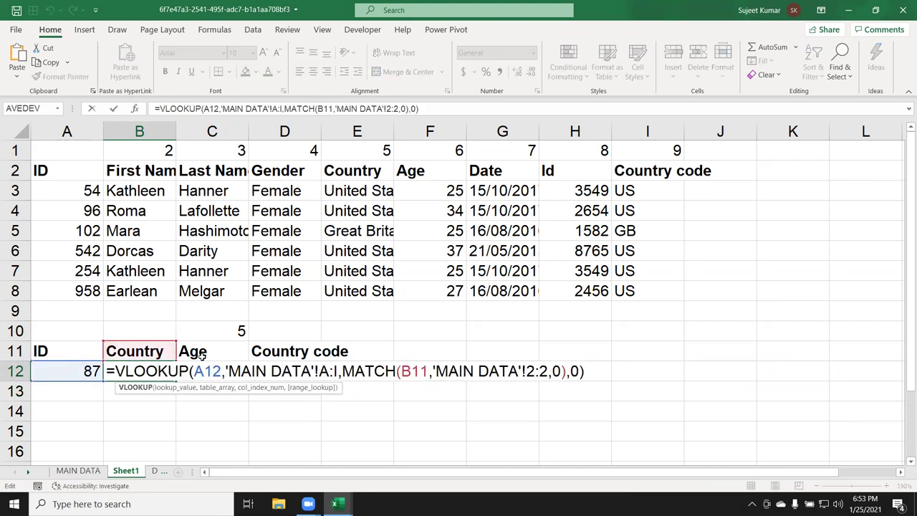
click(206, 370)
key(Left)
text($)
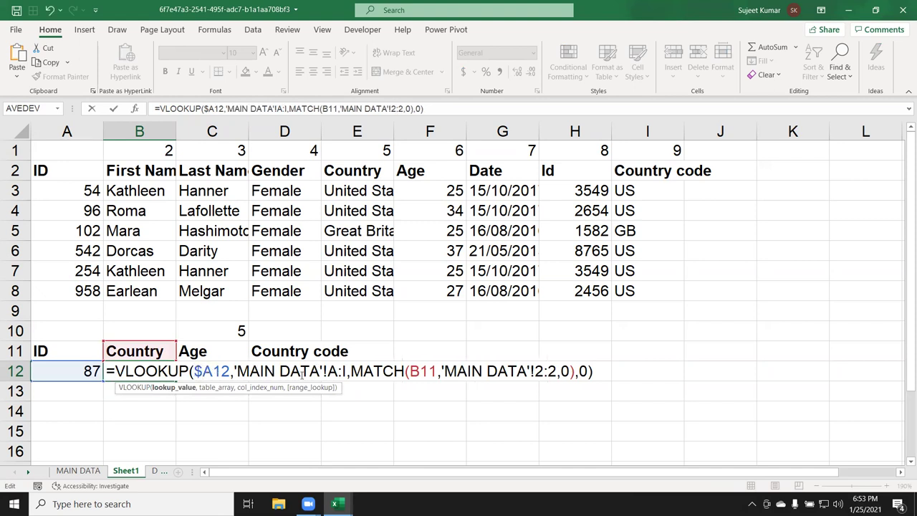
click(342, 370)
key(F4)
click(439, 371)
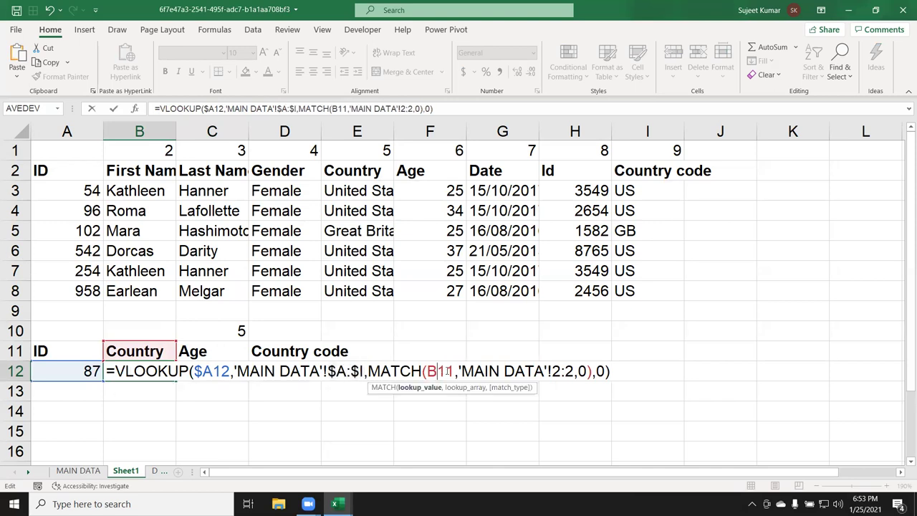
text($)
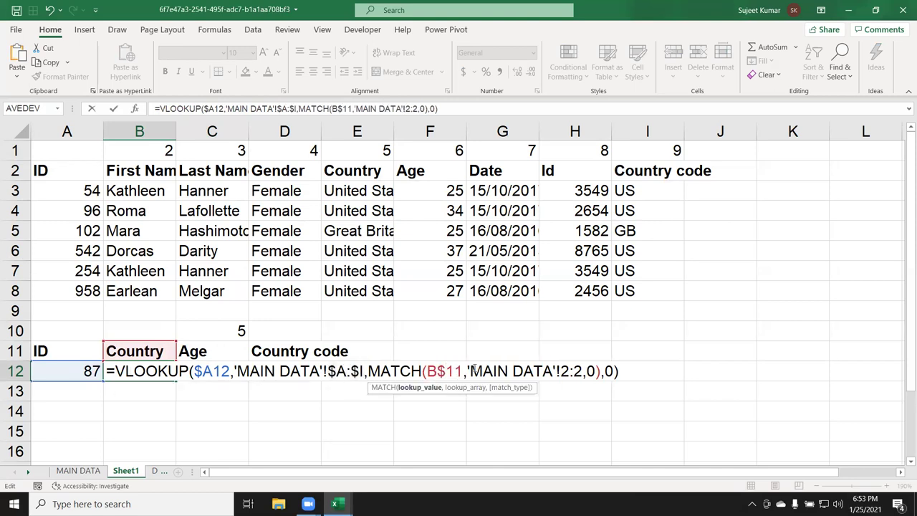
click(582, 370)
key(F4)
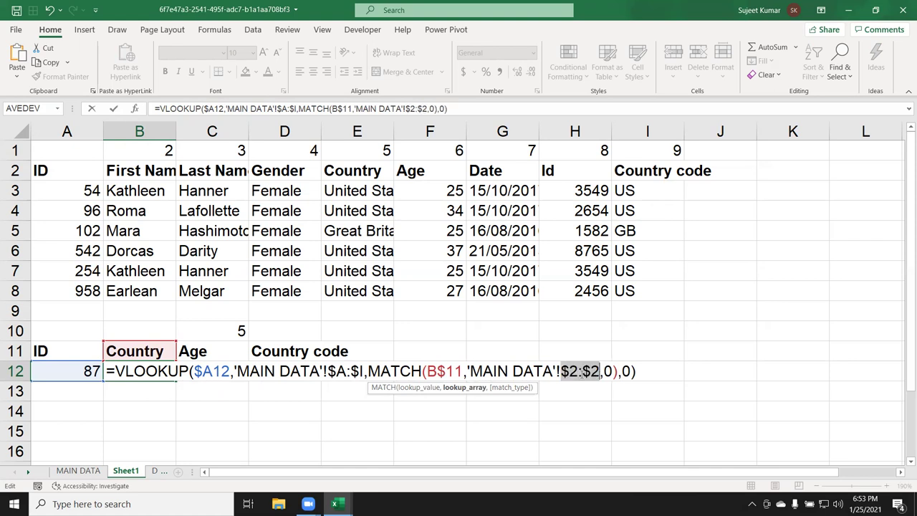
key(Return)
key(Up)
Fill B12's formula right across C12:D12 to show age 27 and code CN.
key(shift+Right)
key(shift+Right)
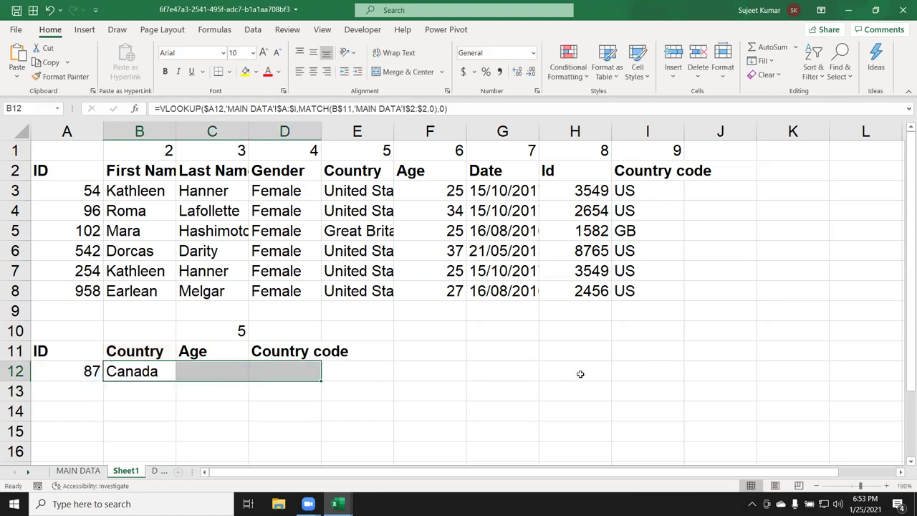
key(ctrl+r)
key(Up)
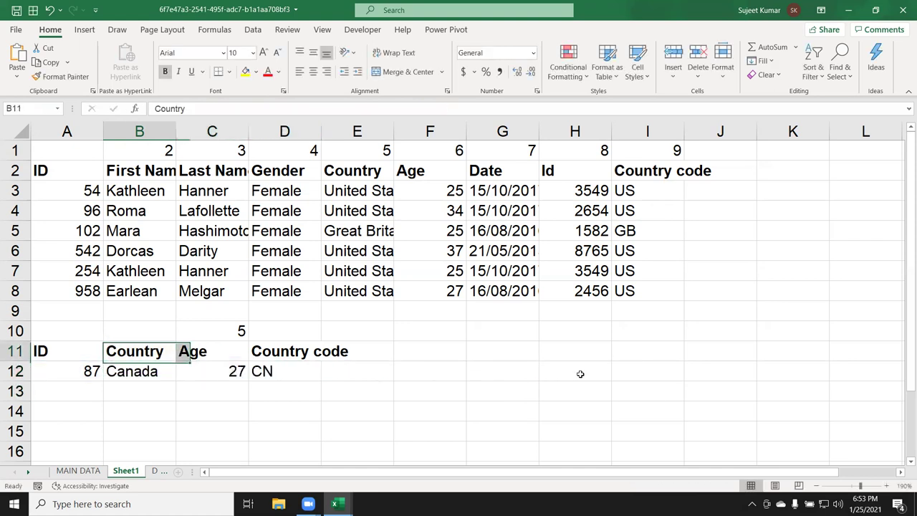
click(297, 370)
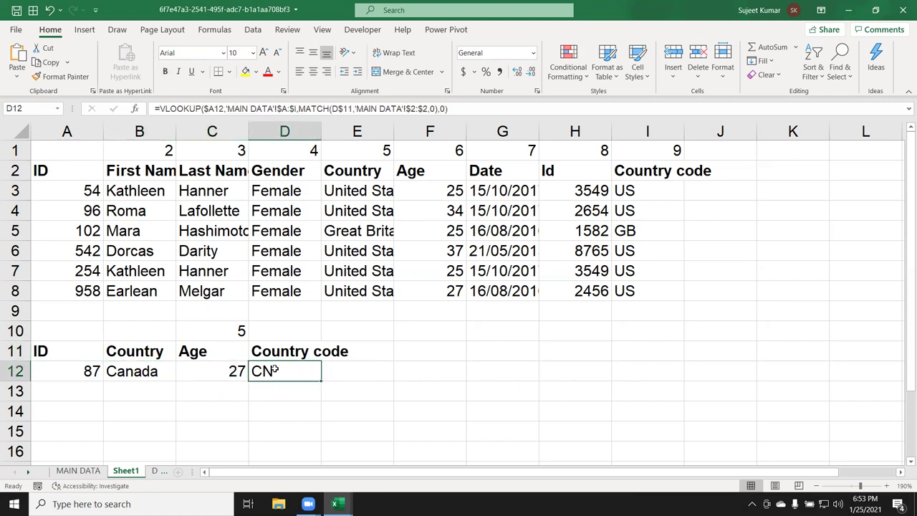
drag(85, 293, 69, 192)
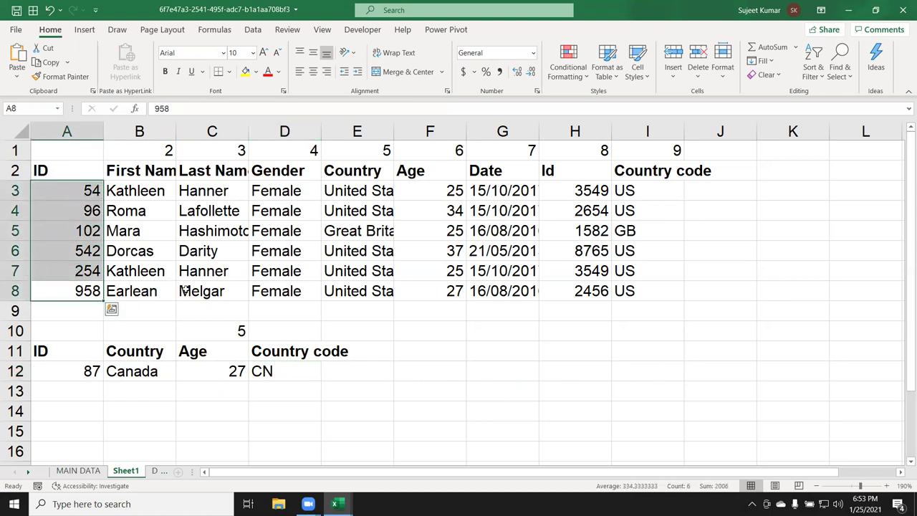
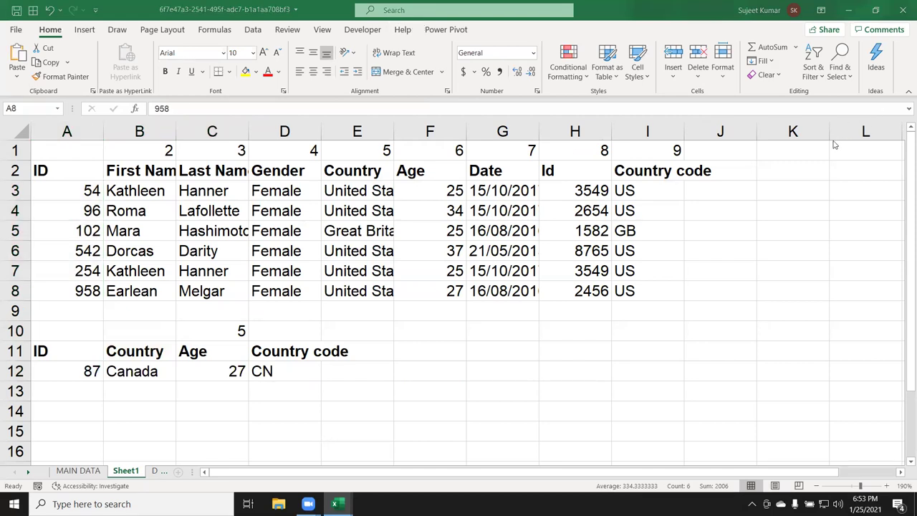
click(230, 336)
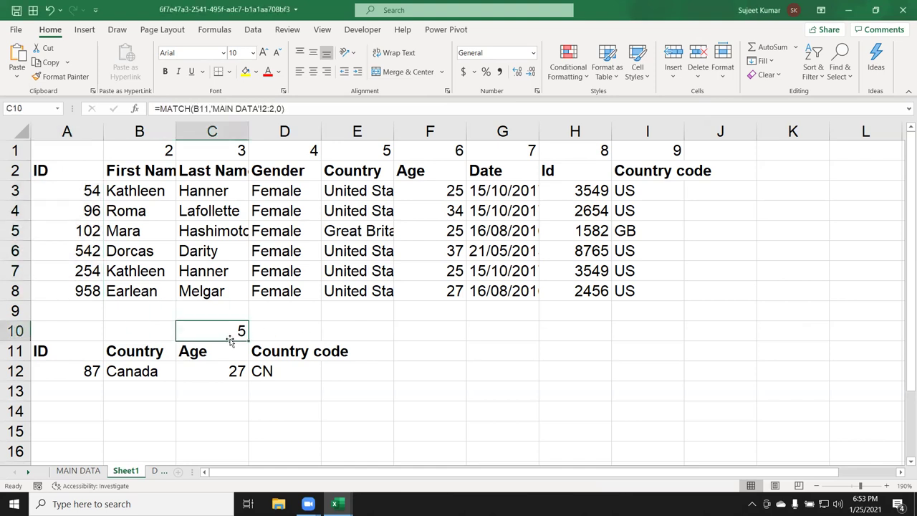
double_click(230, 336)
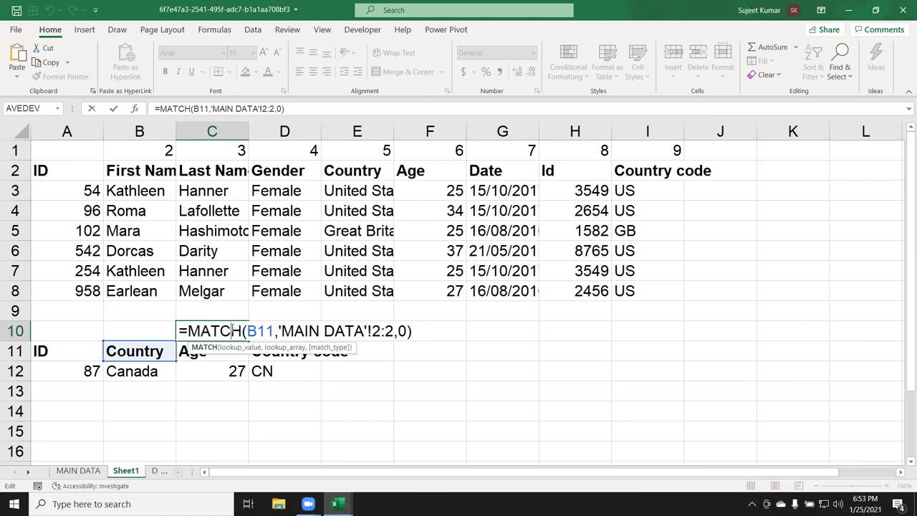
key(Return)
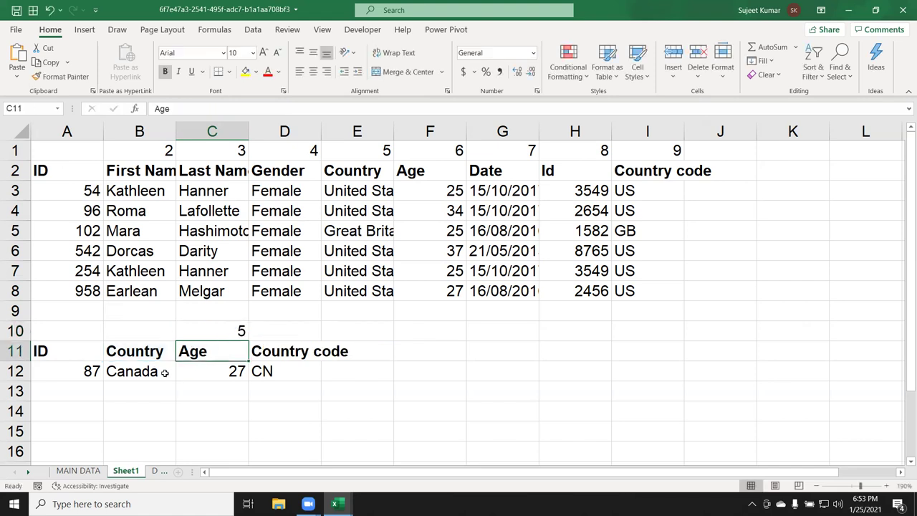
double_click(164, 371)
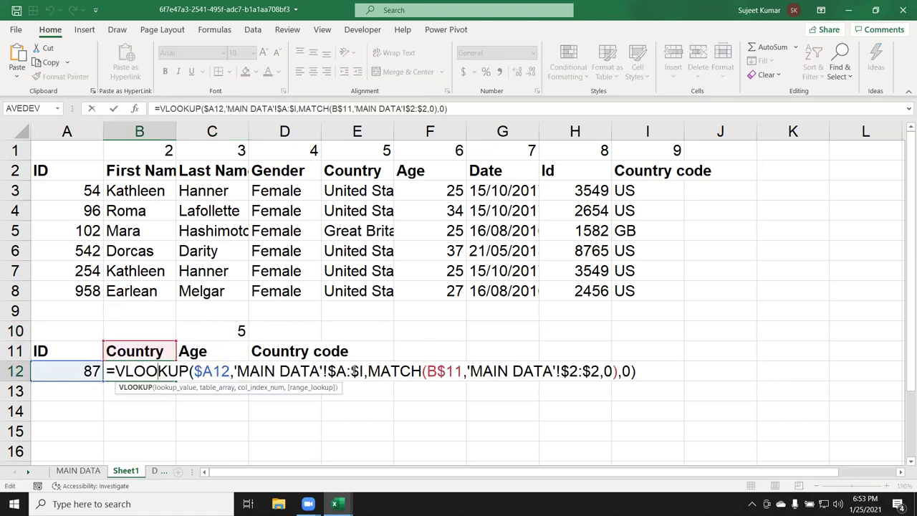
drag(368, 371, 617, 372)
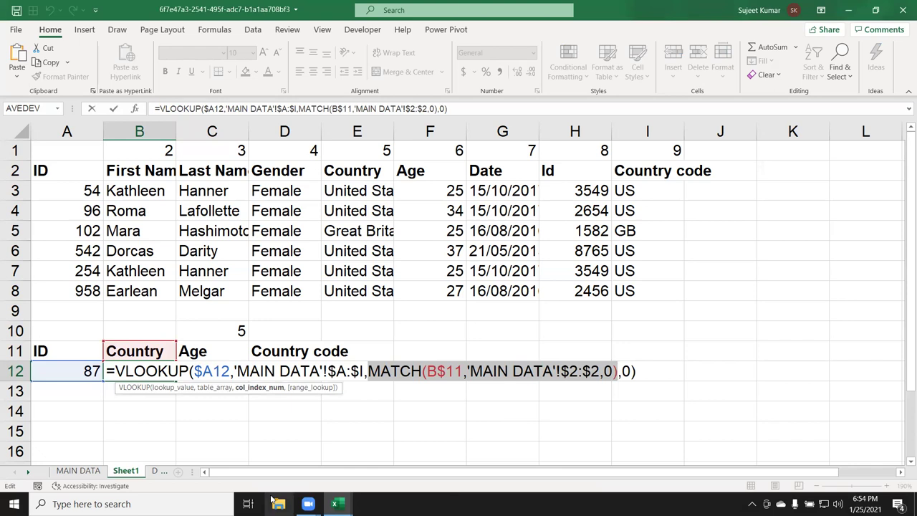
key(Return)
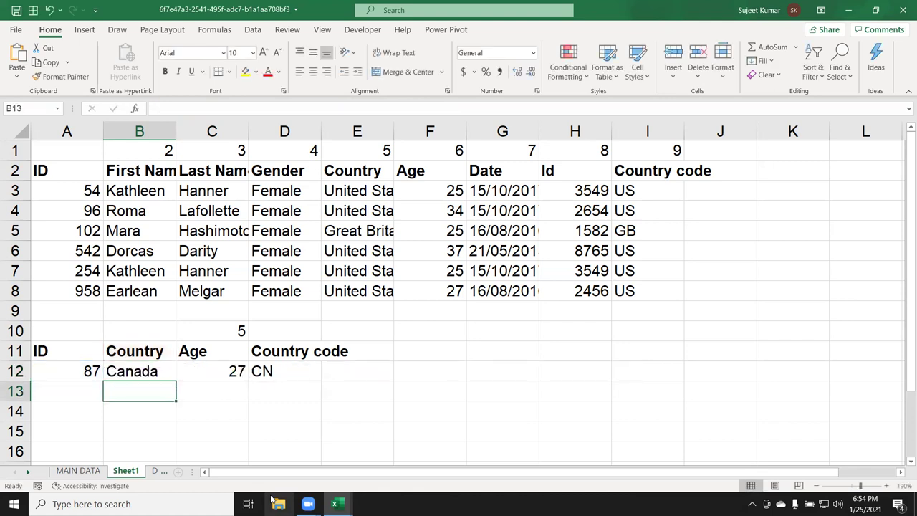